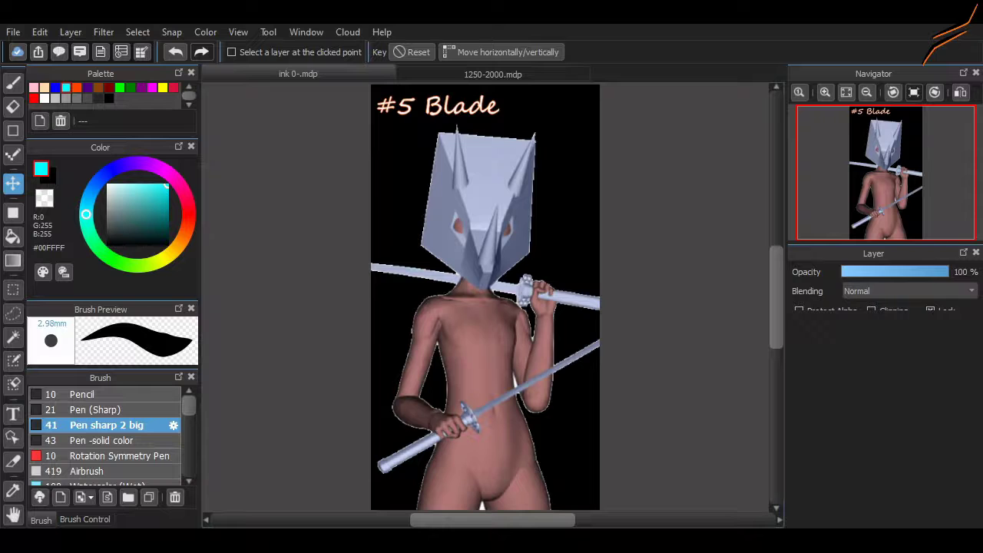
Fade the reference figure layer and outline the mask's central nose horn and pointed snout in cyan with the pen.
click(887, 272)
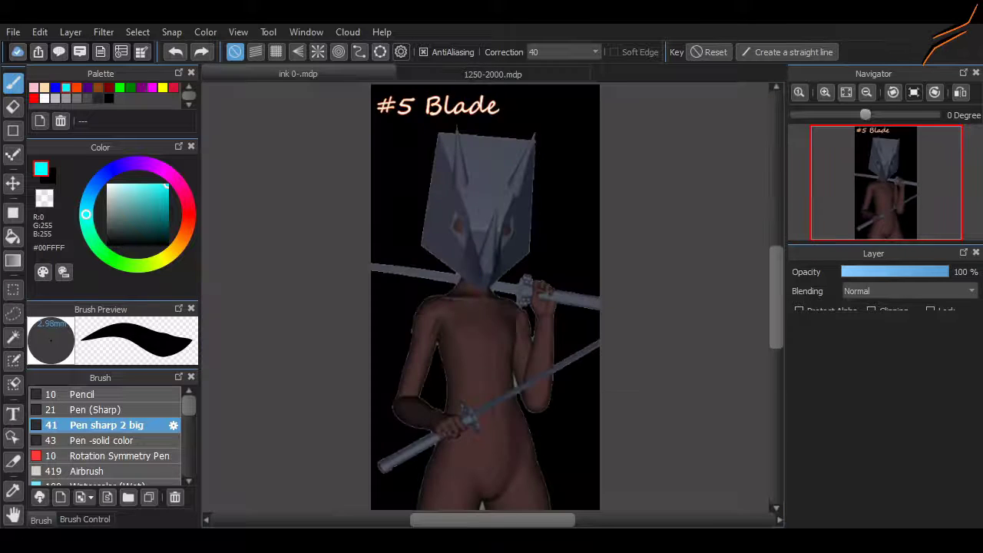
scroll(495, 225, up, 3)
click(461, 178)
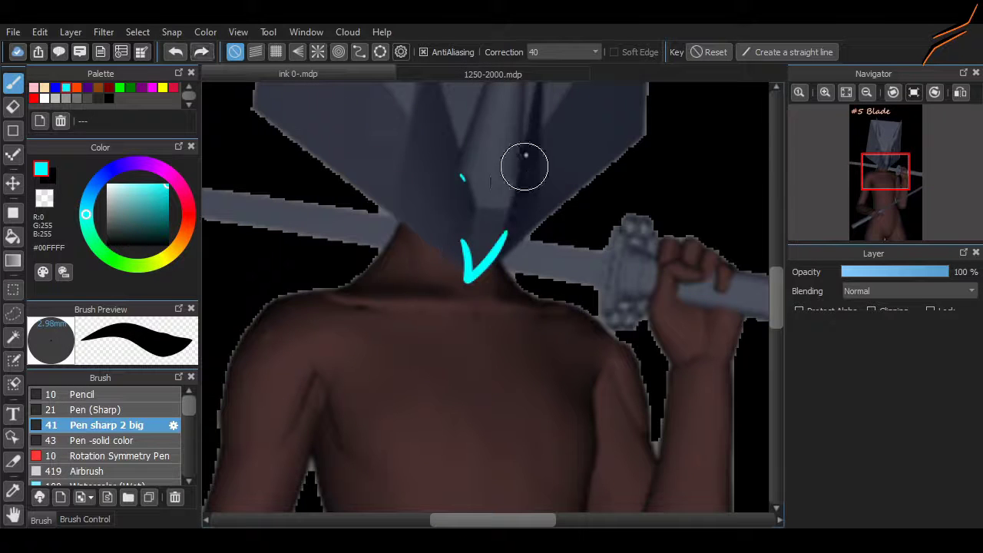
drag(453, 150, 467, 241)
scroll(505, 351, up, 3)
drag(505, 351, 459, 236)
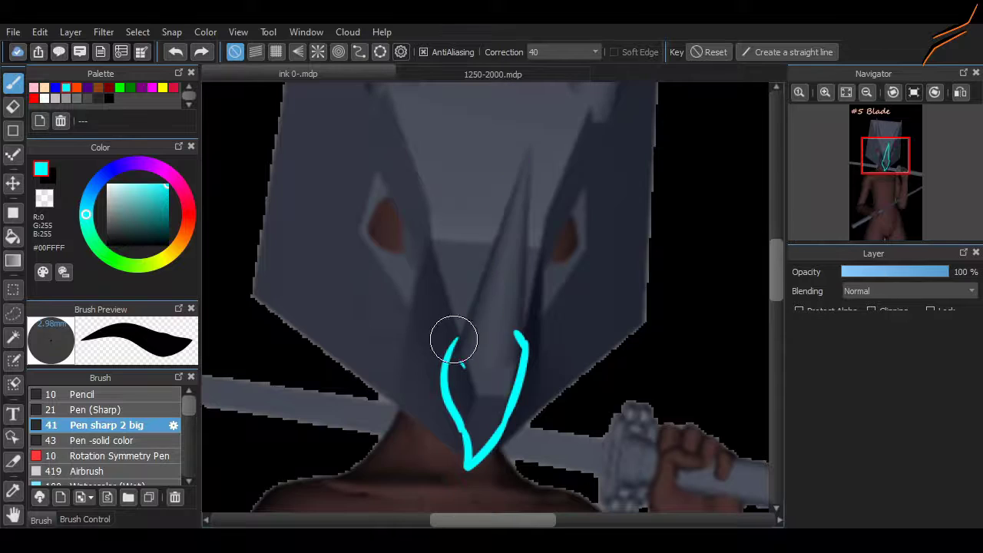
drag(517, 332, 525, 352)
drag(456, 342, 528, 296)
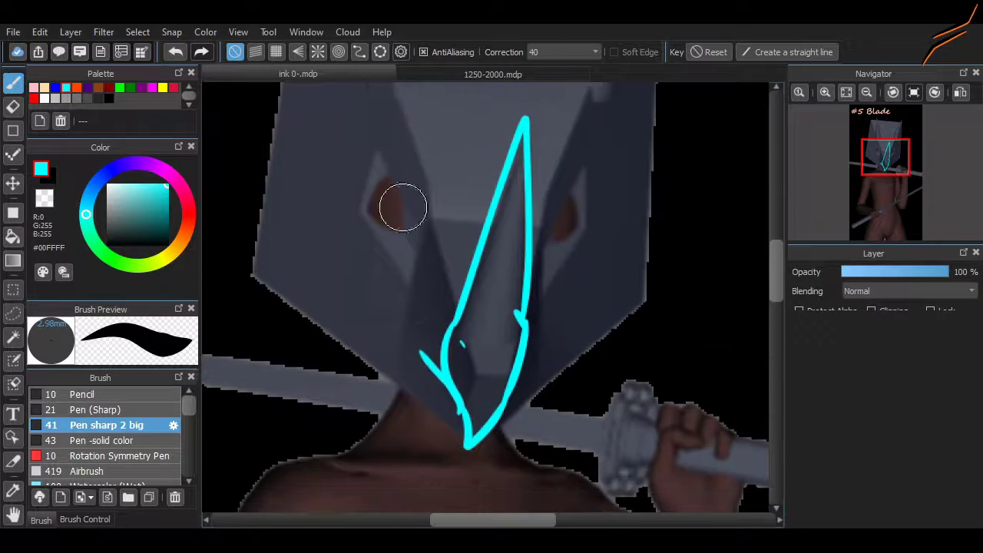
Sketch the mask's left eye in cyan with a slanted brow, a rounded lower lid and a diamond-shaped pupil.
mouse_move(381, 138)
mouse_down()
mouse_move(427, 208)
mouse_move(417, 226)
mouse_move(436, 264)
mouse_up()
key(ctrl+z)
drag(383, 165, 430, 258)
drag(415, 145, 435, 265)
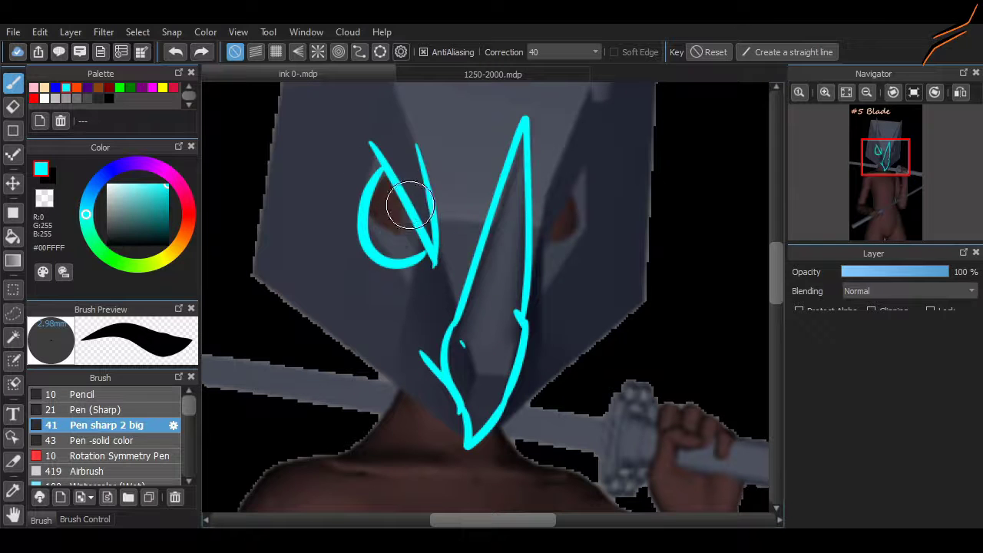
drag(412, 213, 391, 223)
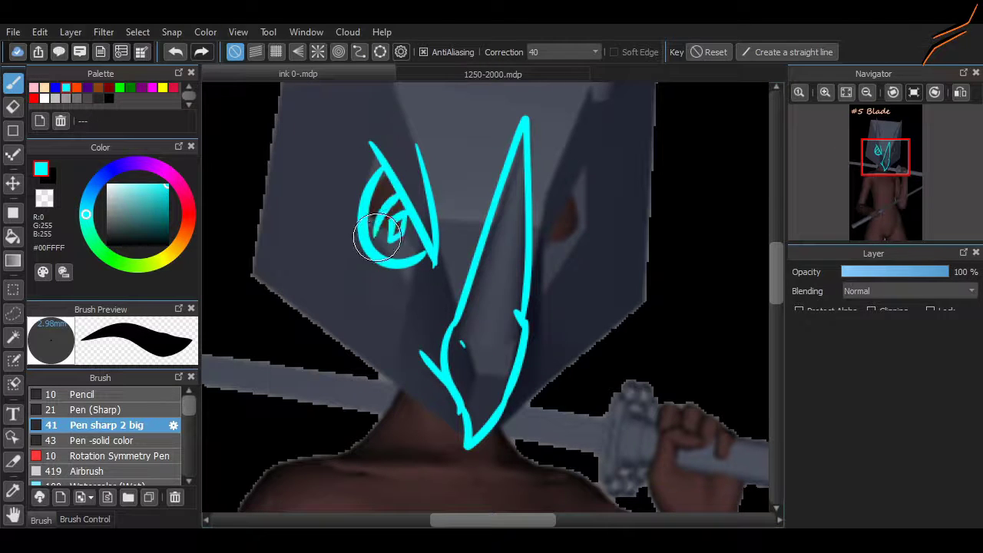
key(ctrl+z)
drag(387, 231, 387, 246)
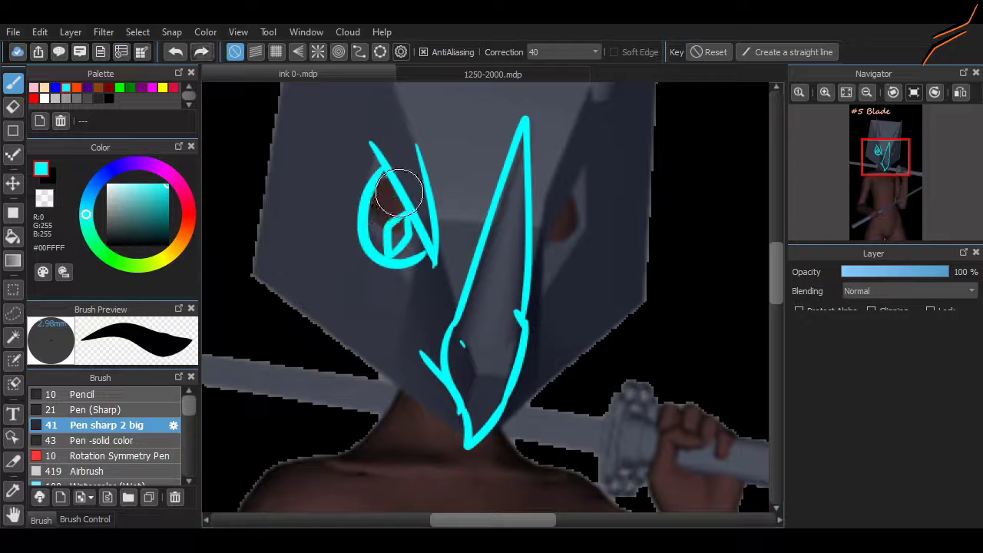
Outline the two long horns at the top of the mask in cyan, each with a curved base.
scroll(752, 273, up, 3)
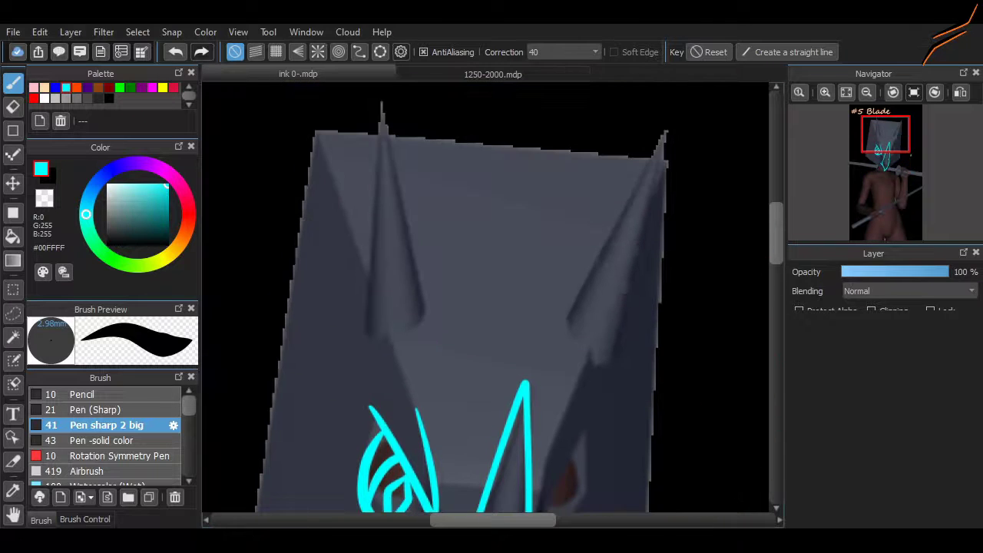
drag(560, 307, 658, 129)
key(ctrl+z)
drag(565, 315, 665, 122)
key(ctrl+z)
drag(363, 335, 418, 311)
mouse_move(380, 107)
mouse_down()
mouse_move(418, 298)
mouse_move(432, 311)
mouse_move(390, 325)
mouse_up()
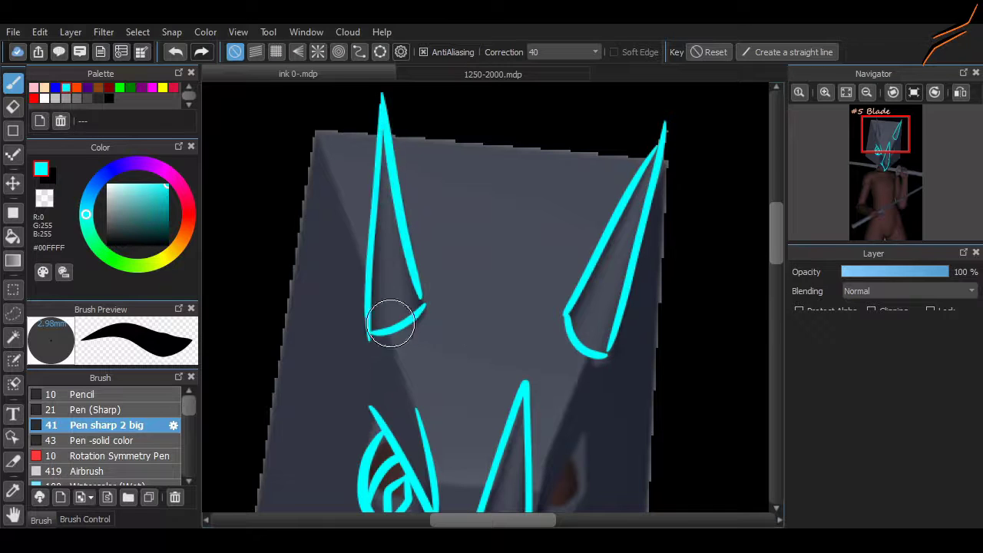
Draw a curve across the base of the nose horn and a collar around the neck with a small x-marked detail.
scroll(390, 324, down, 5)
drag(460, 283, 486, 290)
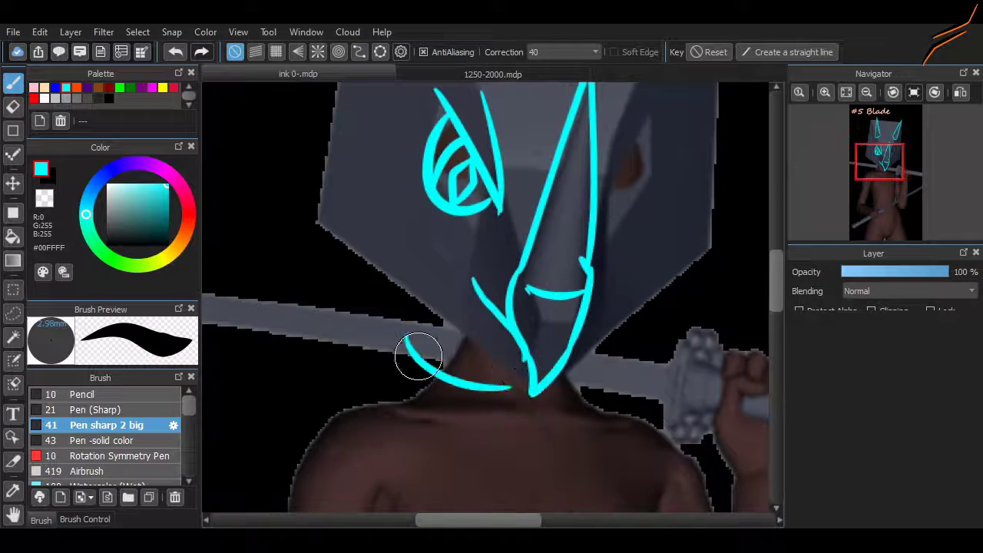
mouse_move(519, 392)
mouse_down()
mouse_move(433, 360)
mouse_move(461, 423)
mouse_move(560, 377)
mouse_up()
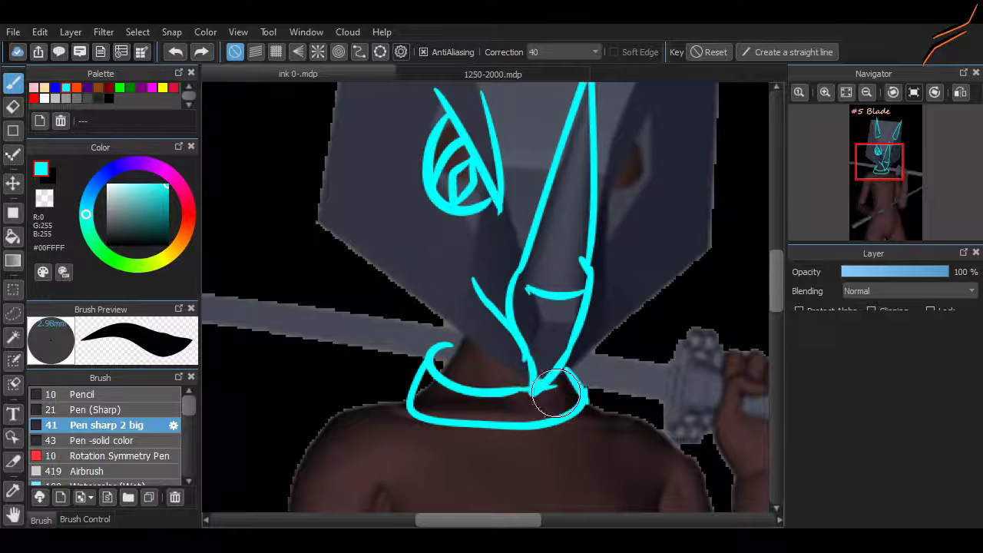
scroll(554, 393, down, 4)
scroll(438, 307, up, 4)
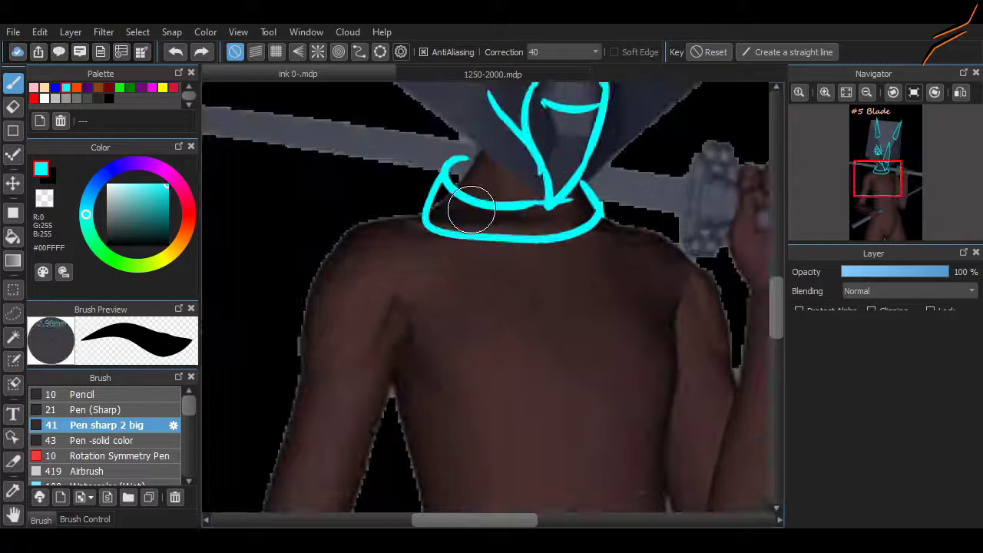
scroll(566, 278, up, 2)
key(ctrl+z)
drag(548, 271, 569, 292)
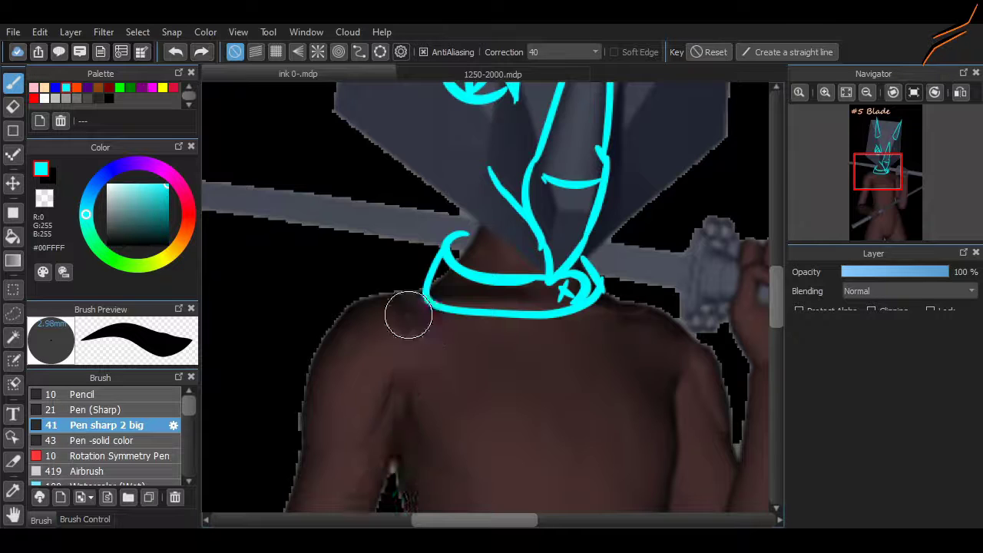
Draw pointed cape-like flaps over both shoulders and add a looped end to the collar.
drag(408, 314, 384, 513)
drag(427, 291, 297, 345)
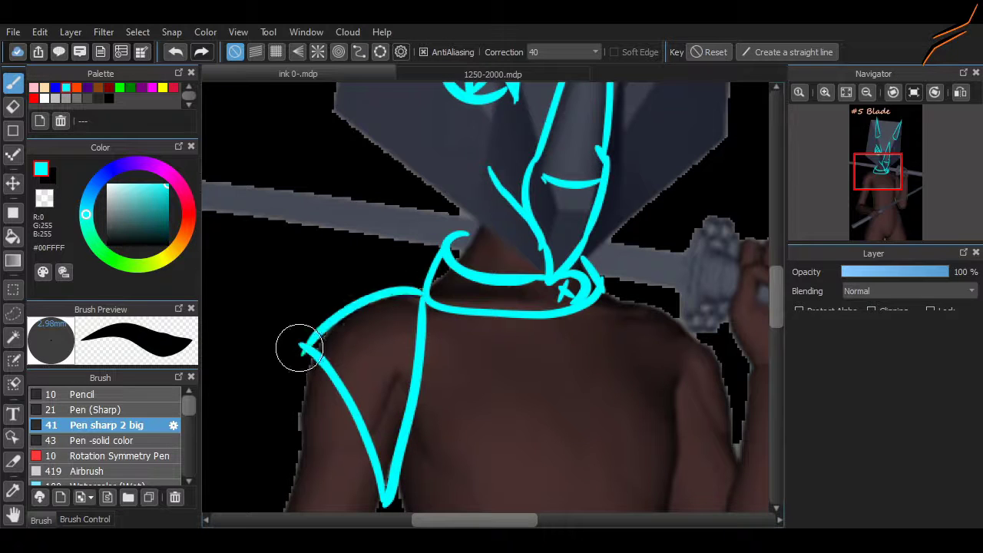
scroll(488, 291, right, 3)
mouse_move(489, 290)
mouse_down()
mouse_move(518, 277)
mouse_move(491, 293)
mouse_up()
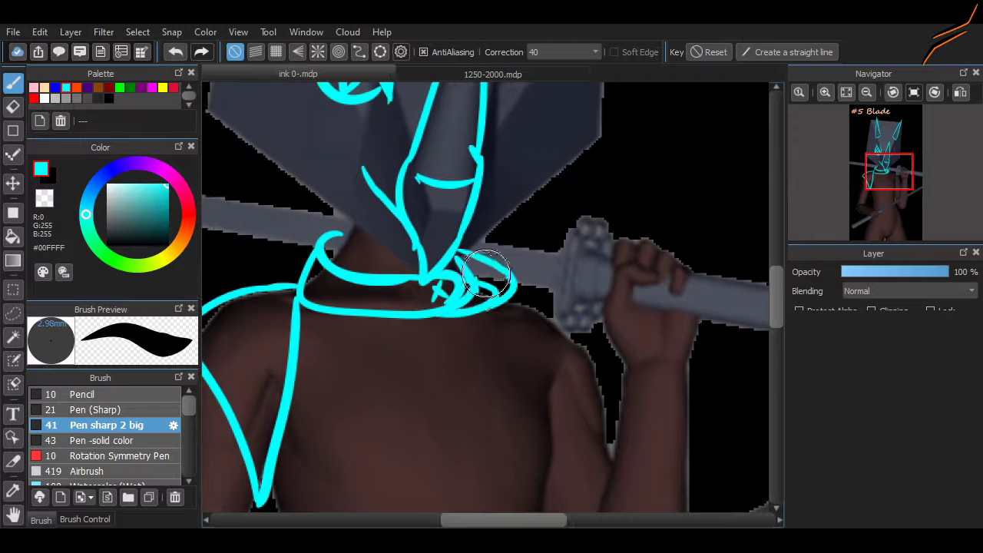
scroll(513, 232, down, 3)
mouse_move(497, 201)
mouse_down()
mouse_move(526, 312)
mouse_move(597, 310)
mouse_up()
drag(604, 311, 561, 217)
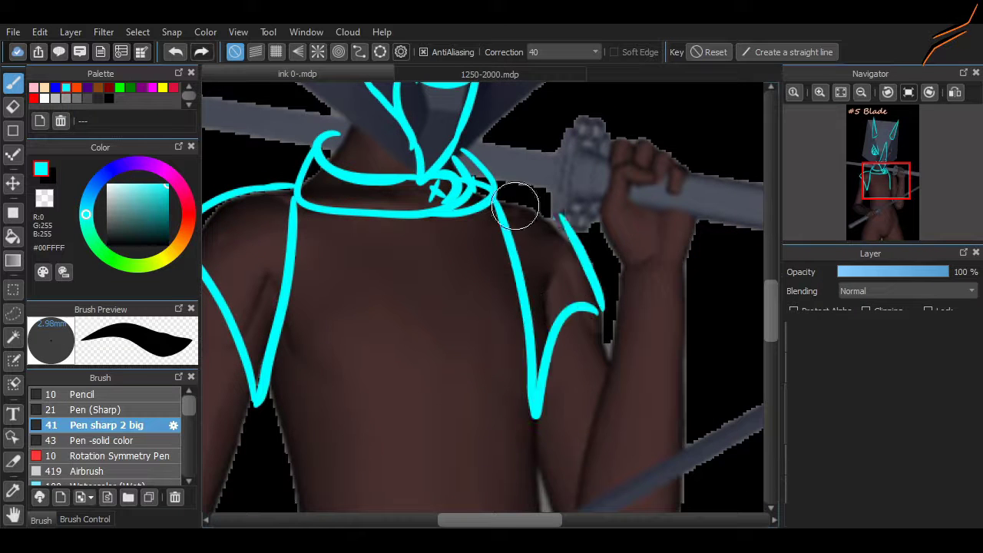
Sketch a wide waistband across the hips with slanted garment lines running down the thigh.
scroll(394, 190, down, 5)
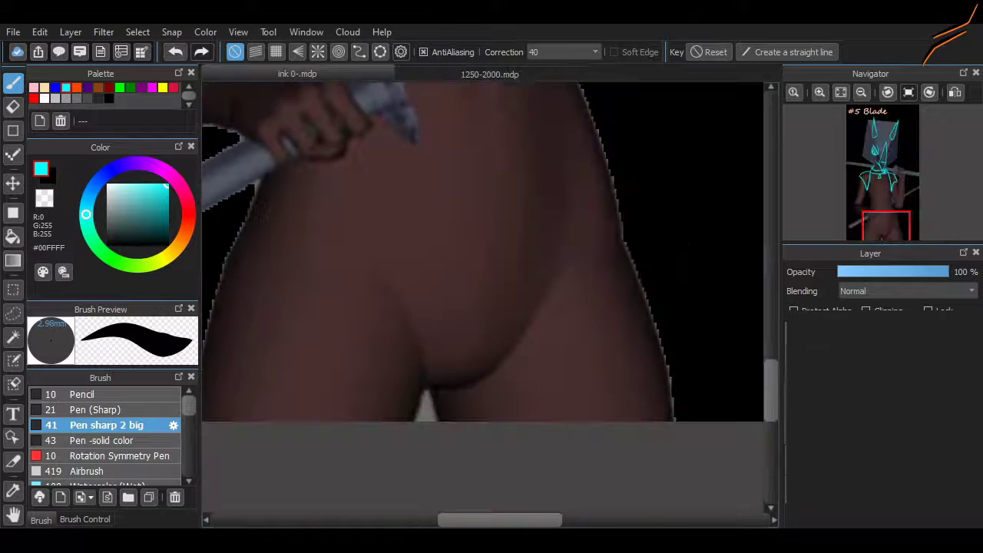
scroll(476, 292, down, 1)
scroll(460, 307, down, 1)
drag(591, 338, 311, 367)
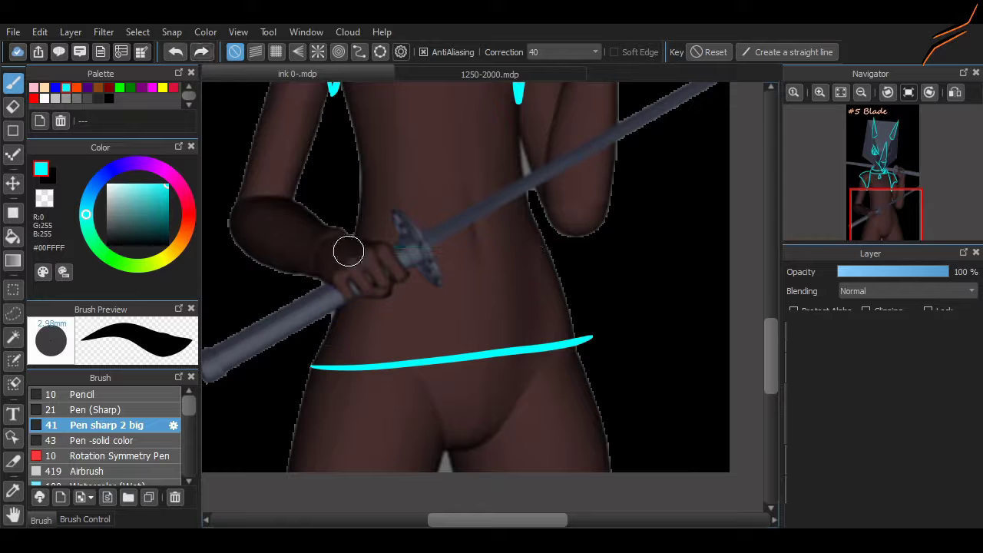
drag(349, 250, 528, 239)
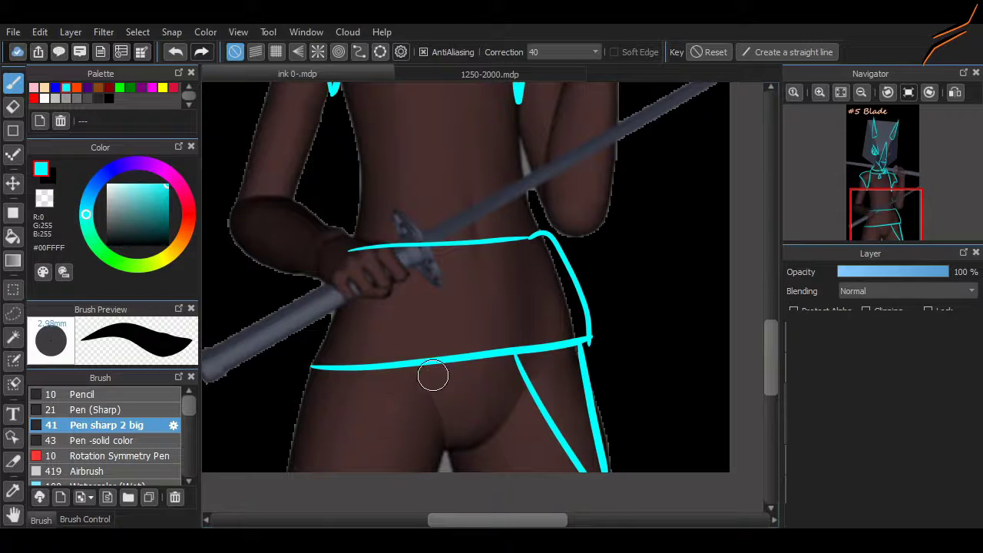
Outline the mask's head shape in cyan with inward-curving edges between the spikes and straight jaw lines meeting at the chin.
scroll(702, 320, up, 8)
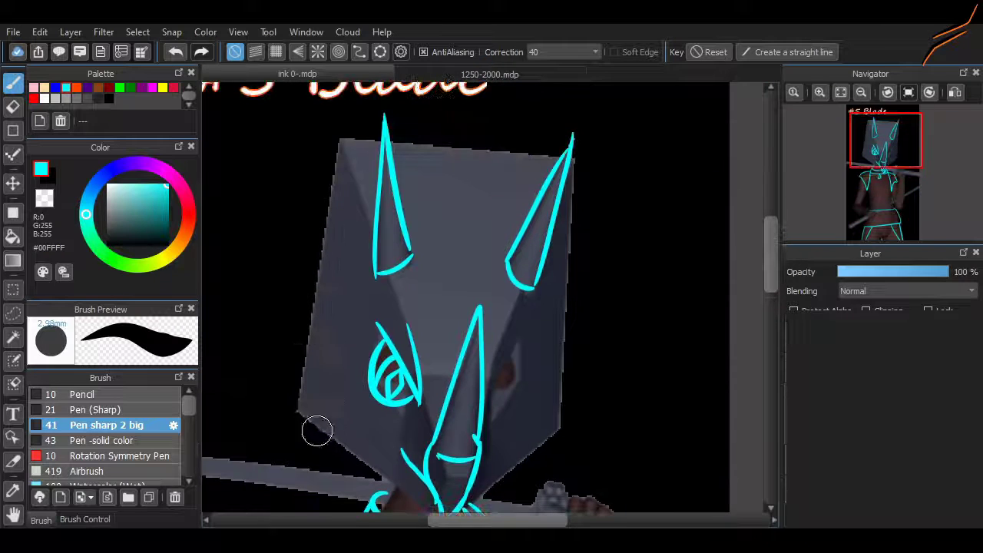
mouse_move(311, 284)
mouse_down()
mouse_move(318, 396)
mouse_move(344, 132)
mouse_move(380, 154)
mouse_up()
key(ctrl+z)
mouse_move(369, 163)
mouse_down()
mouse_move(453, 123)
mouse_move(480, 137)
mouse_up()
key(ctrl+z)
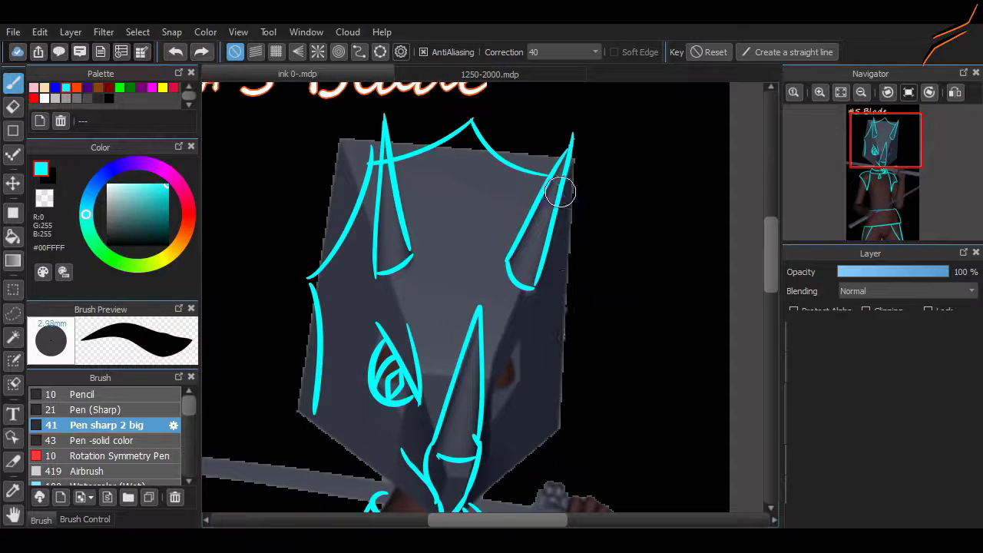
scroll(551, 433, down, 3)
drag(470, 401, 546, 347)
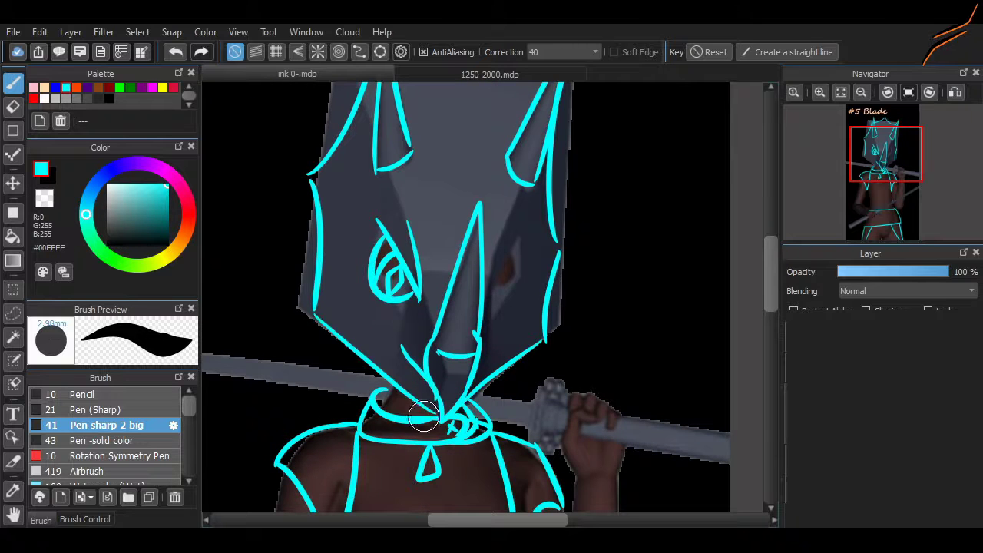
Draw a centre line down the torso from the pendant to the waistband and outline the fingers of the lower hand.
click(490, 73)
click(297, 74)
scroll(437, 161, down, 10)
drag(435, 148, 454, 395)
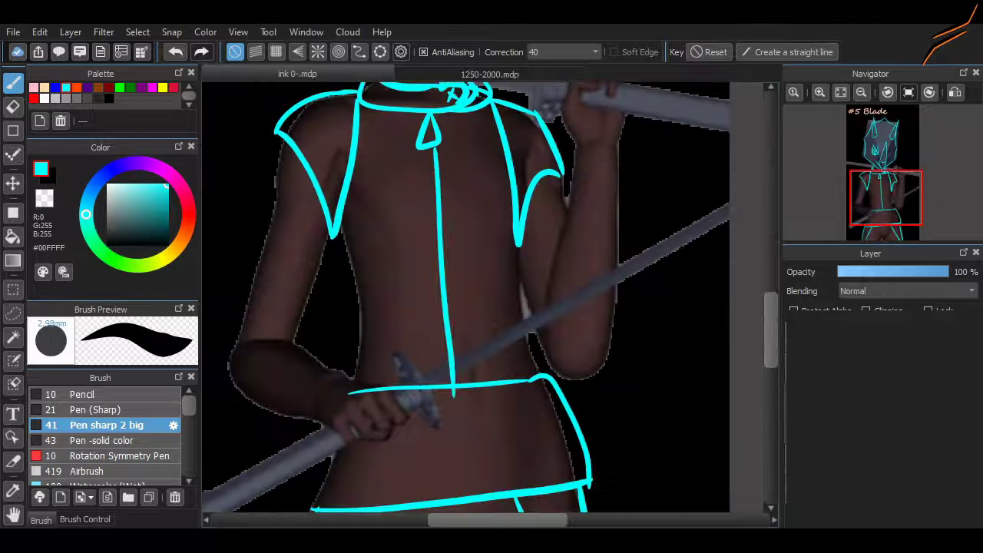
drag(362, 407, 393, 439)
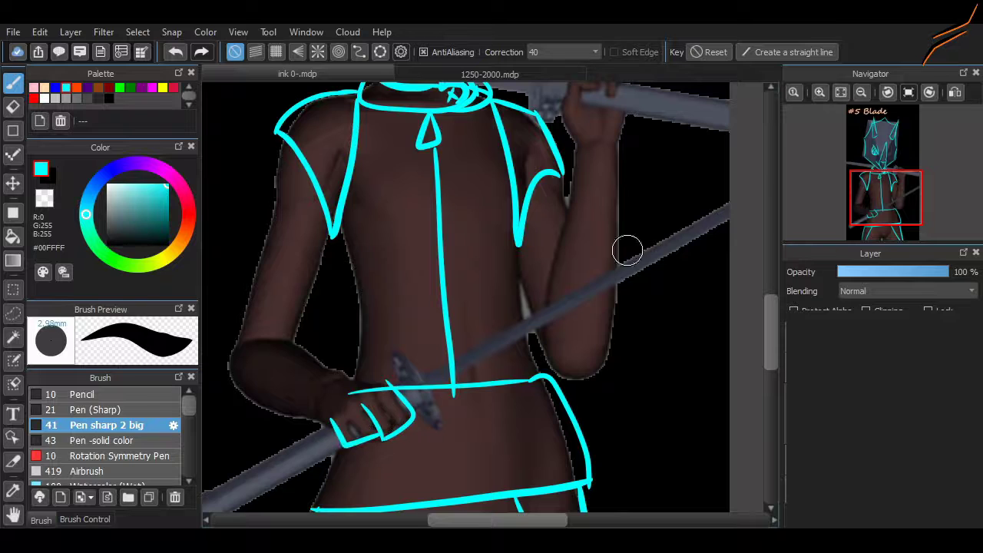
Sketch the fingers of the raised hand gripping the sword handle.
scroll(627, 250, up, 5)
mouse_move(495, 368)
mouse_down()
mouse_move(542, 333)
mouse_move(522, 360)
mouse_move(548, 242)
mouse_up()
key(ctrl+z)
key(ctrl+z)
key(ctrl+z)
drag(579, 298, 560, 347)
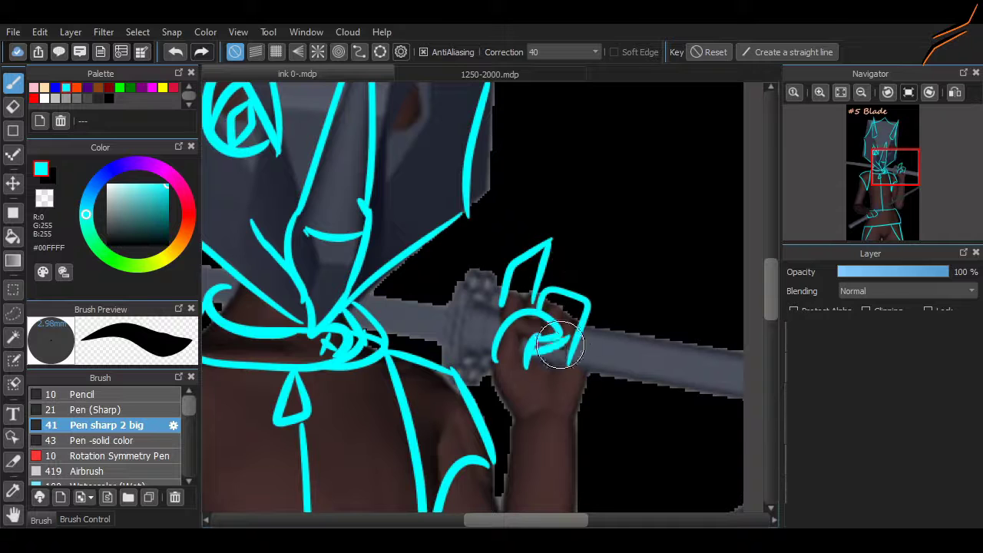
scroll(748, 296, up, 3)
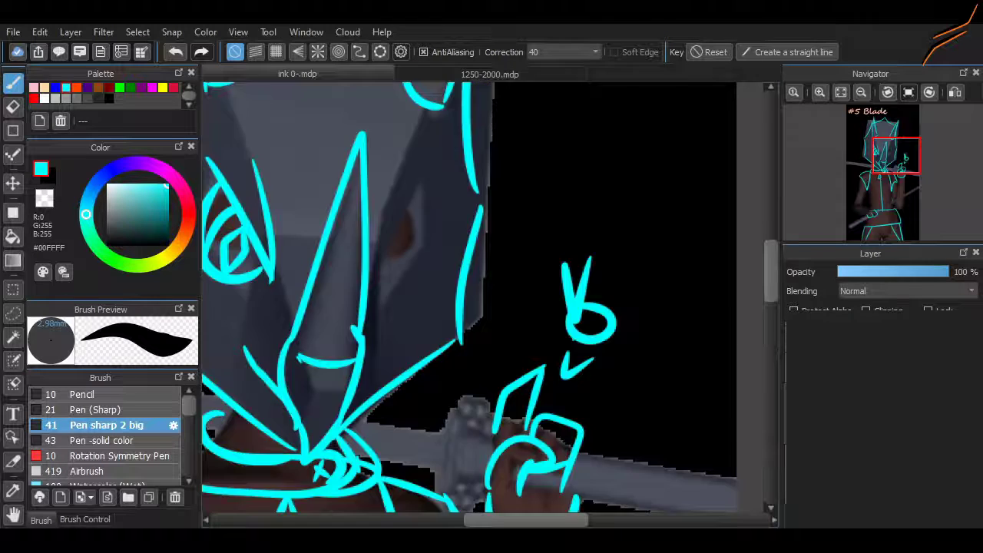
Select the sketched lower hand with a rectangular selection and transform it to a slightly smaller size.
scroll(383, 346, down, 15)
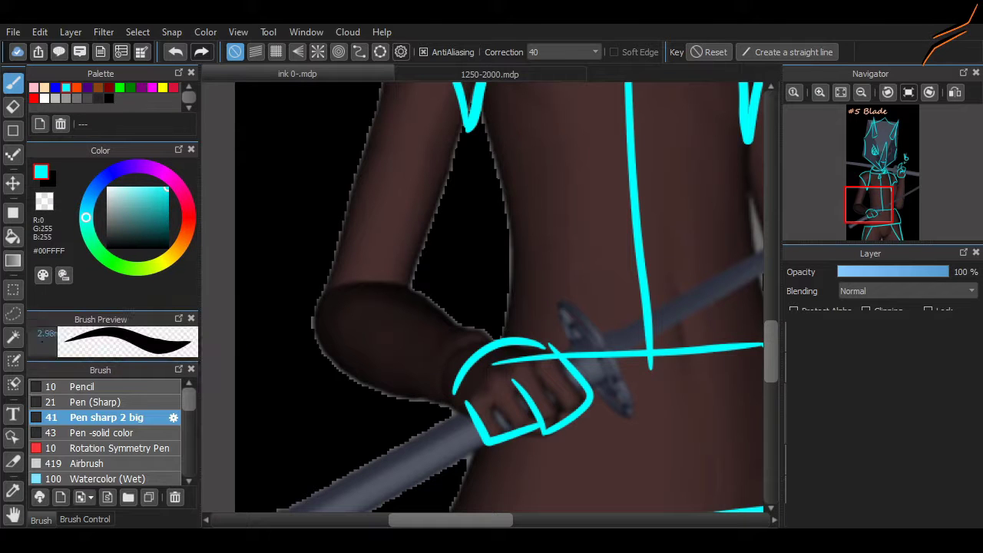
key(m)
drag(391, 310, 594, 447)
key(ctrl+t)
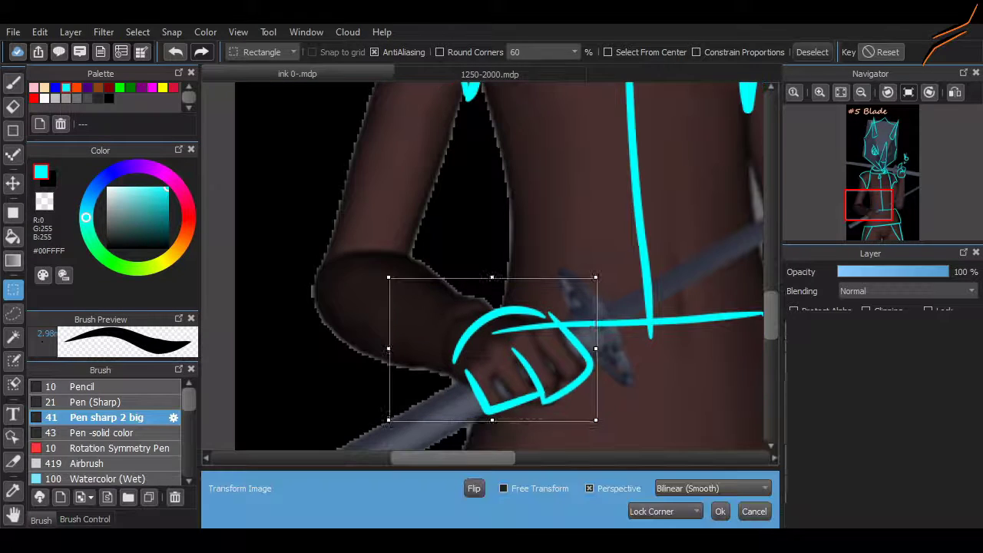
key(Return)
Select the sketched raised hand and transform it to be slightly narrower over the grip.
scroll(491, 299, up, 5)
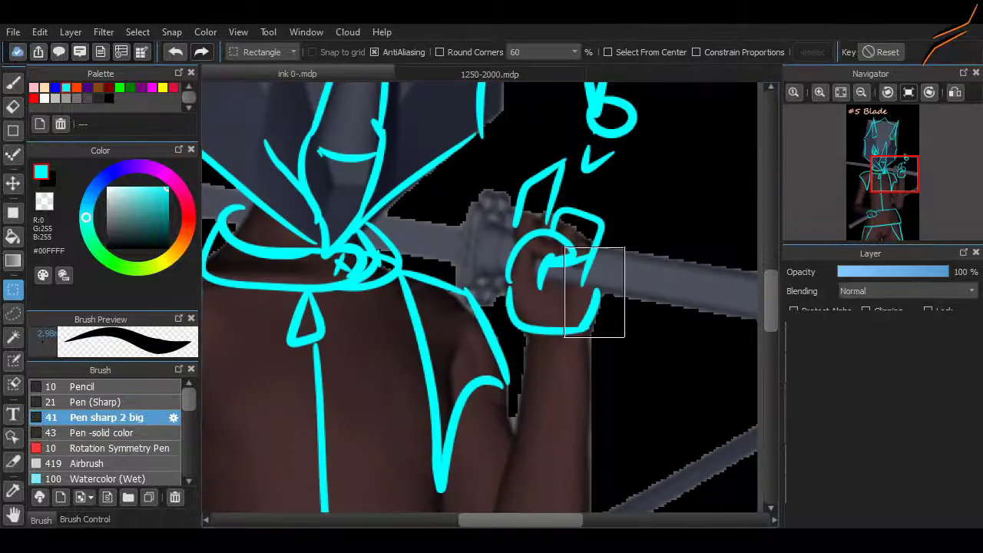
key(ctrl+t)
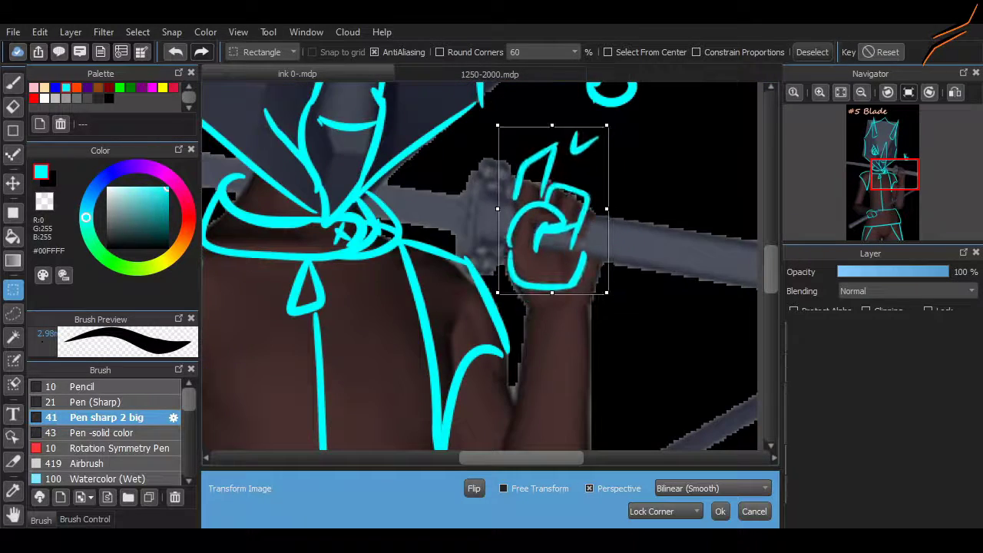
key(Return)
Draw a curved cyan line over the mask's right eye with the pen.
scroll(491, 264, up, 3)
scroll(491, 265, left, 5)
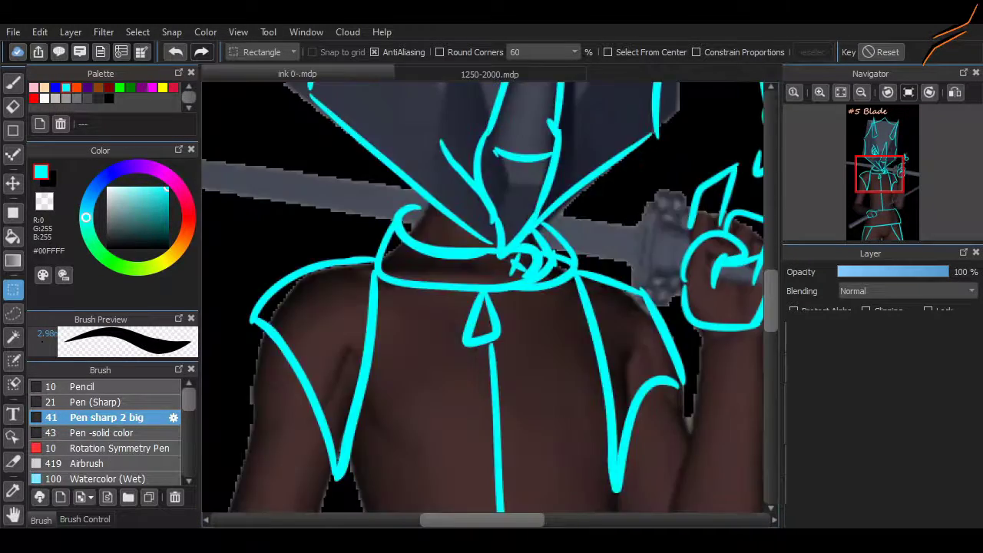
key(b)
scroll(732, 265, up, 3)
scroll(422, 252, down, 9)
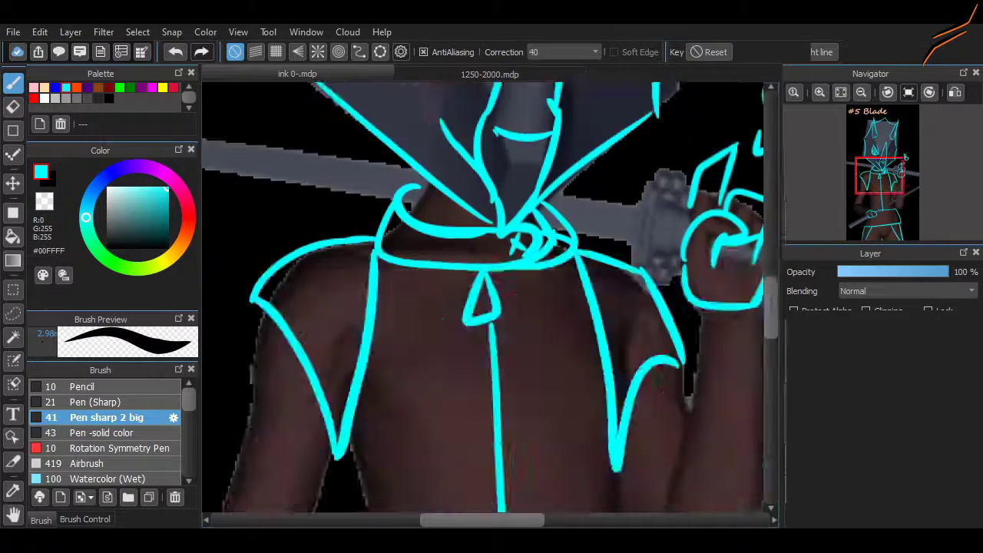
scroll(691, 292, down, 2)
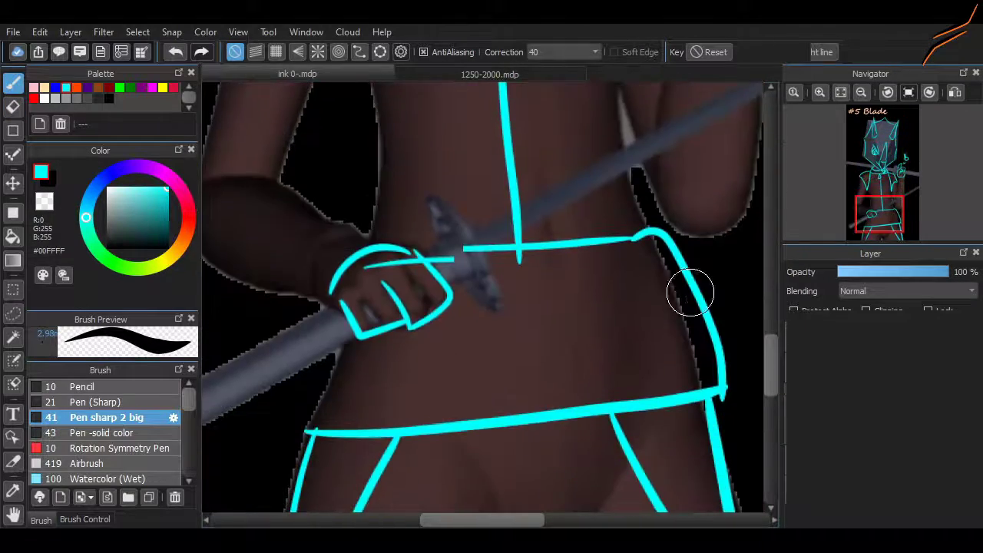
scroll(691, 292, up, 10)
scroll(596, 296, down, 2)
drag(575, 328, 639, 283)
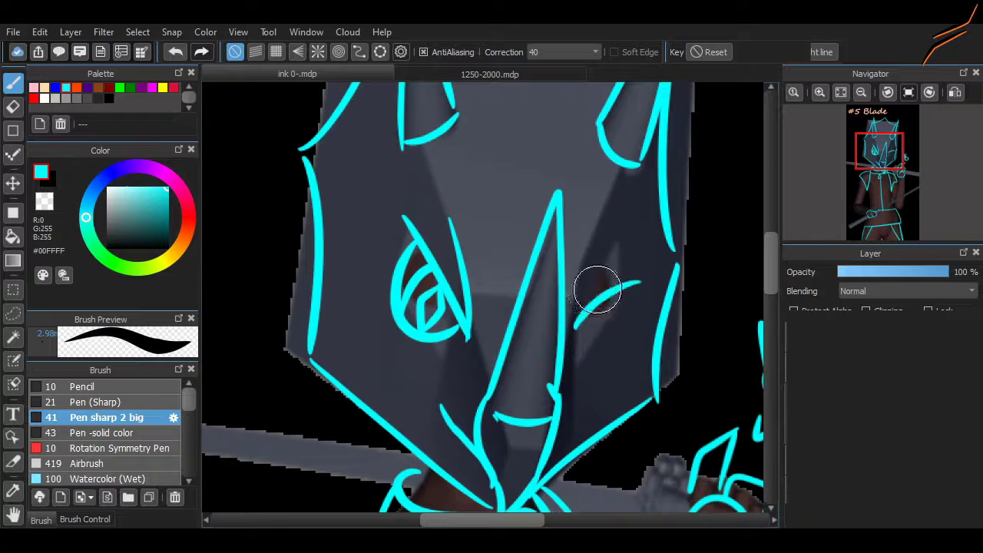
scroll(606, 378, down, 4)
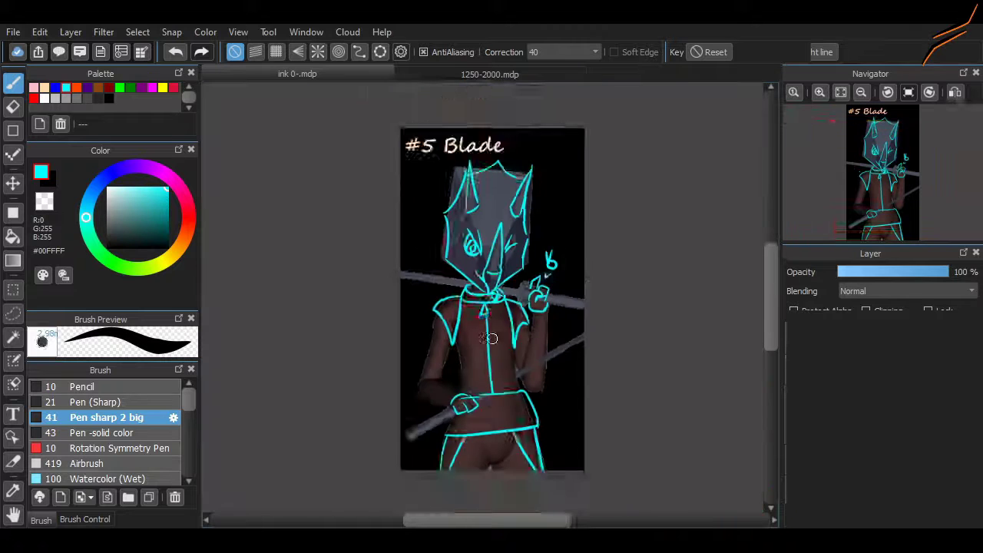
Set the drawing colour to white with the Pen sharp 2 big brush selected for inking the lower hand.
scroll(558, 355, up, 2)
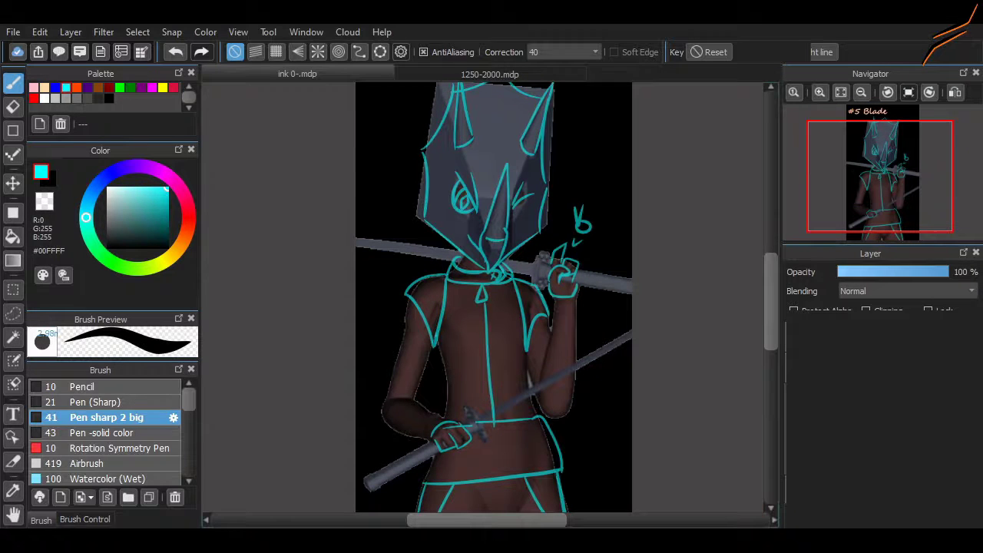
click(45, 99)
click(94, 401)
click(107, 417)
scroll(443, 412, up, 5)
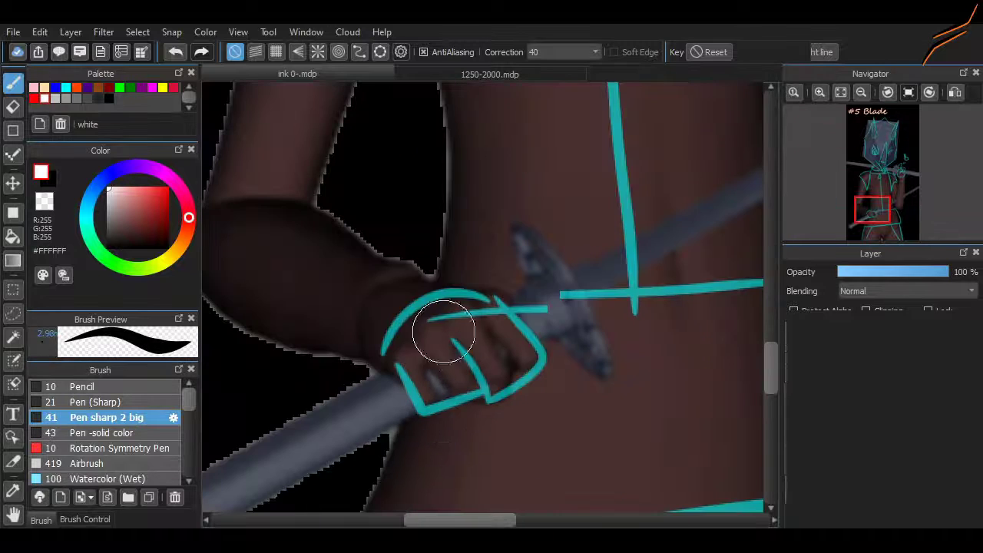
mouse_move(443, 331)
mouse_down()
mouse_move(487, 372)
mouse_move(478, 374)
mouse_move(488, 287)
mouse_move(479, 372)
mouse_move(493, 309)
mouse_move(430, 350)
mouse_move(482, 384)
mouse_up()
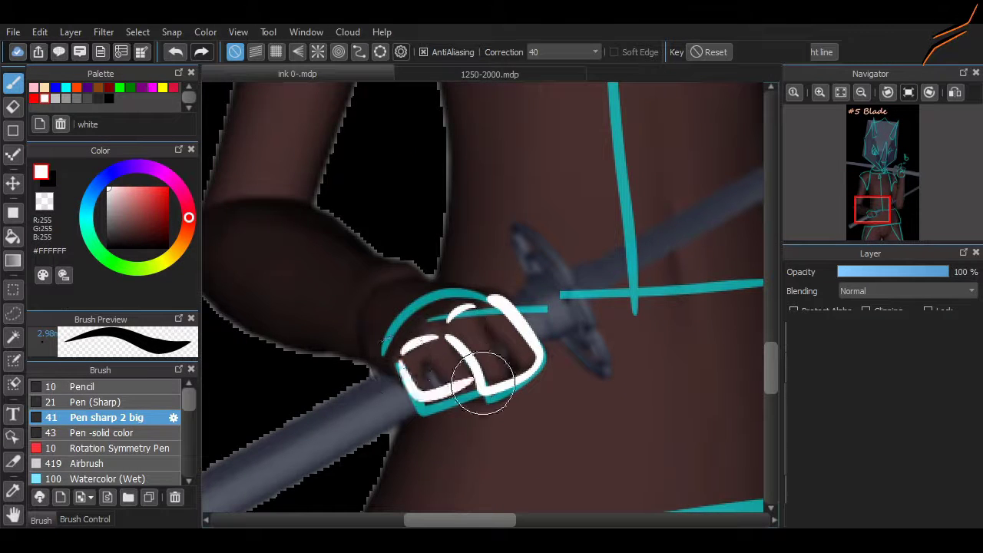
key(ctrl+z)
drag(449, 342, 482, 393)
Reduce the brush size to 31 and ink the lower hand's fingers around the sword handle in white.
click(85, 520)
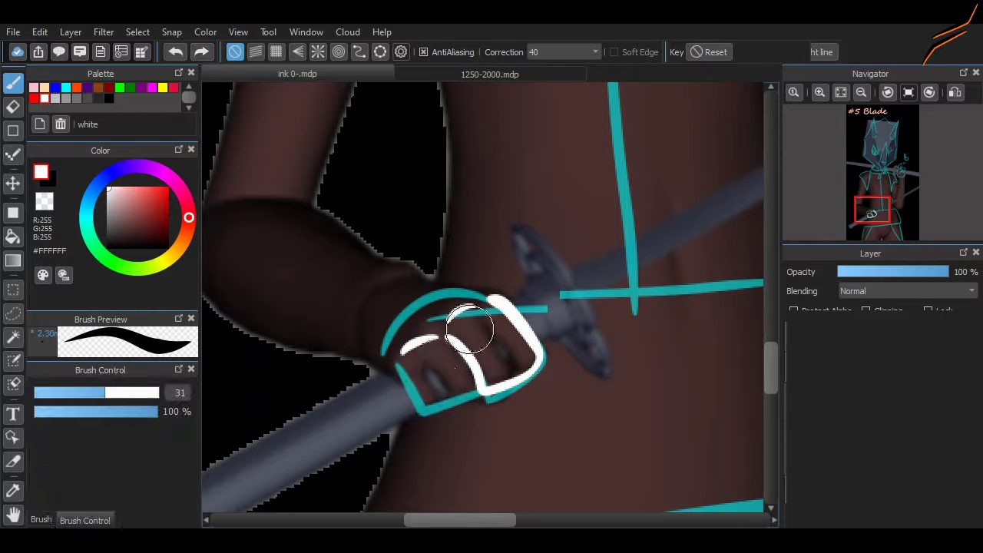
key(ctrl+z)
mouse_move(469, 329)
mouse_down()
mouse_move(534, 332)
mouse_move(473, 378)
mouse_move(403, 369)
mouse_move(468, 388)
mouse_move(416, 412)
mouse_up()
key(ctrl+z)
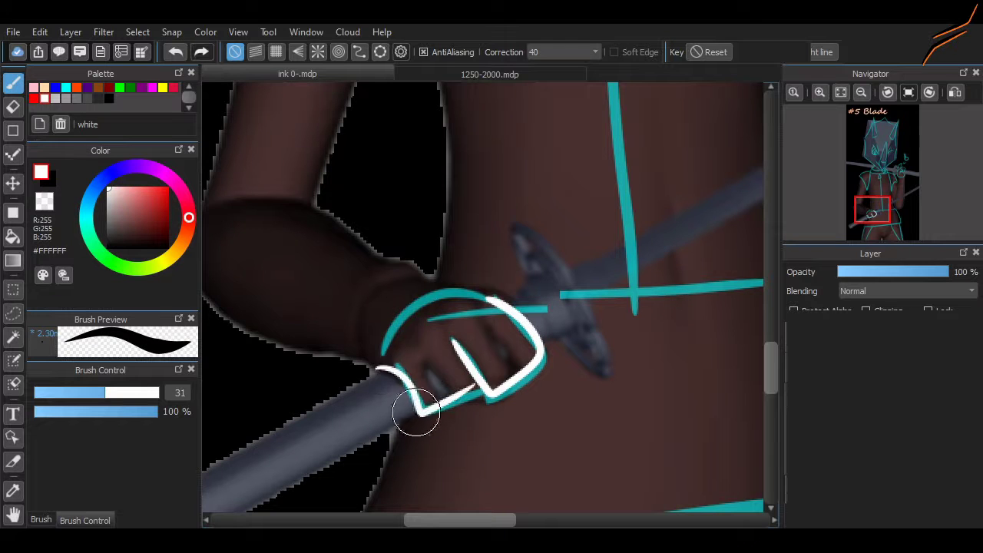
key(ctrl+z)
mouse_move(502, 302)
mouse_down()
mouse_move(545, 267)
mouse_move(600, 336)
mouse_up()
key(ctrl+z)
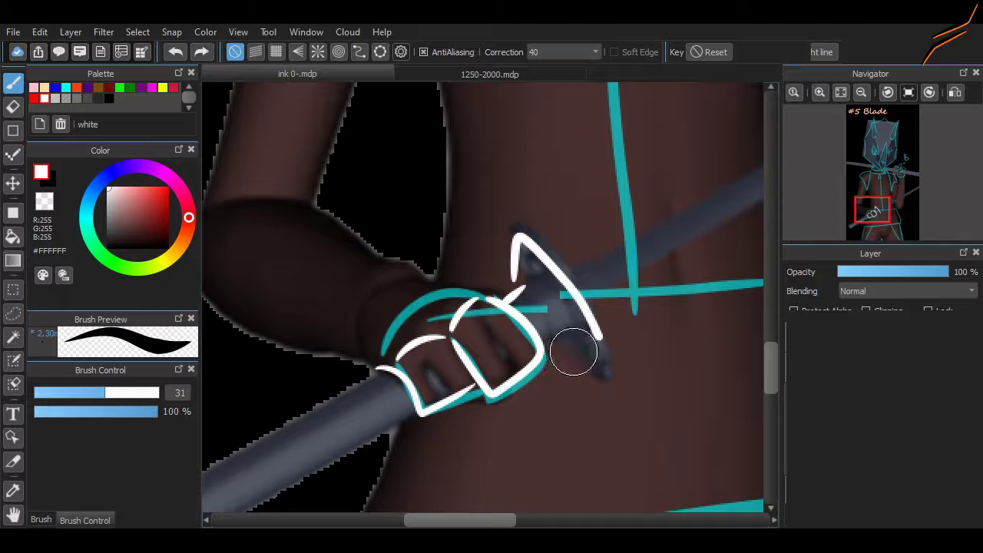
key(ctrl+z)
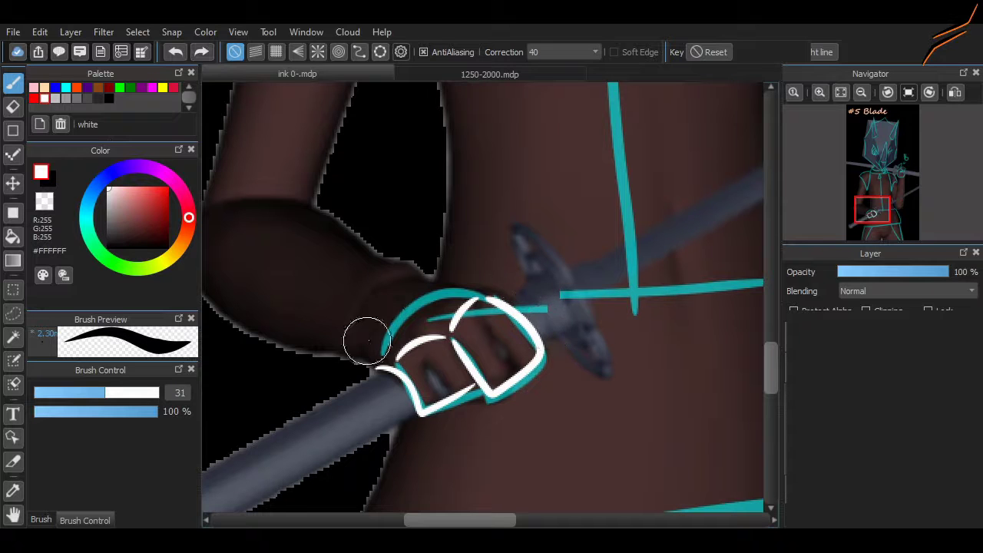
Ink the back and wrist of the lower hand and the outline of its forearm up to the elbow in white.
mouse_move(369, 338)
mouse_down()
mouse_move(417, 285)
mouse_move(516, 289)
mouse_up()
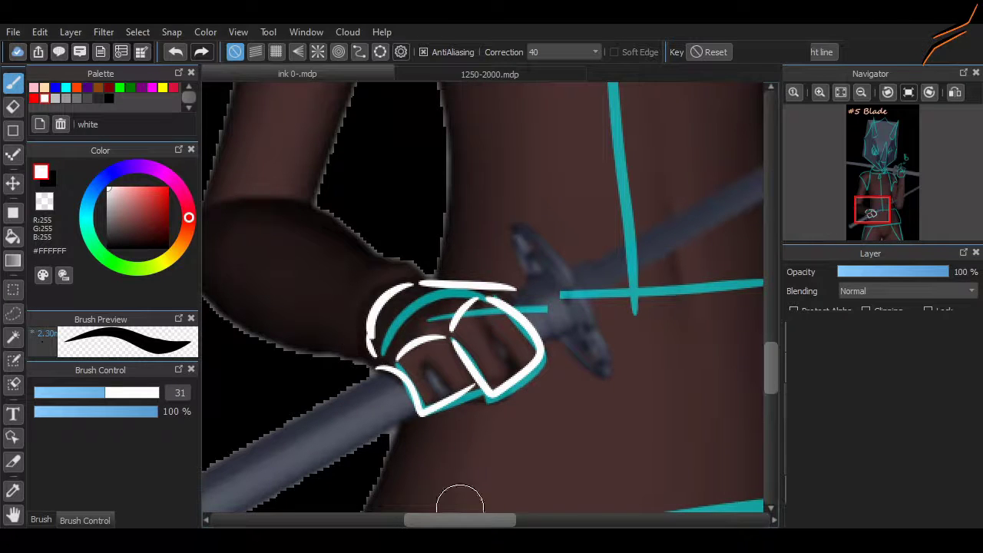
scroll(459, 503, left, 3)
drag(396, 211, 470, 268)
key(ctrl+z)
click(41, 520)
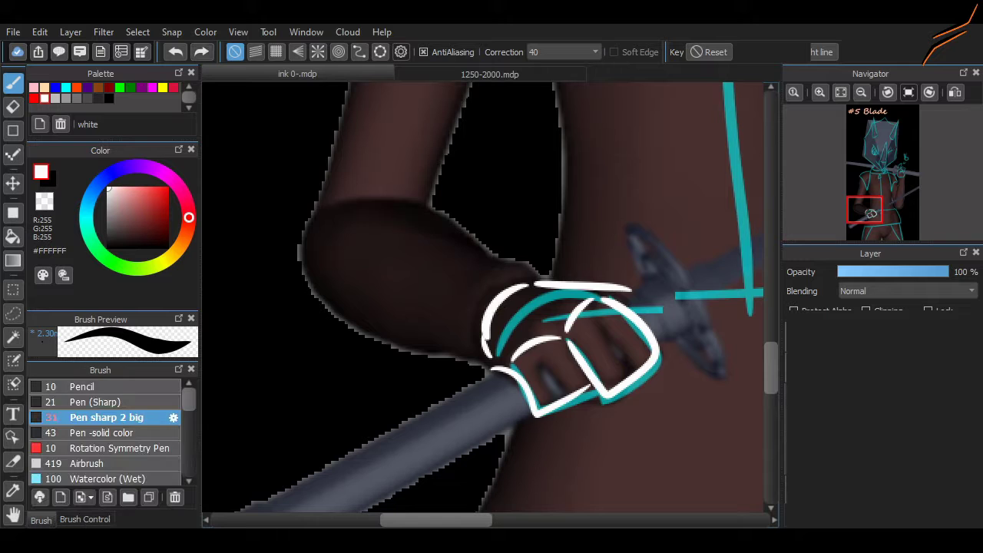
mouse_move(530, 280)
mouse_down()
mouse_move(361, 211)
mouse_move(471, 230)
mouse_move(530, 280)
mouse_up()
key(ctrl+z)
drag(469, 357, 411, 328)
key(ctrl+z)
mouse_move(299, 222)
mouse_down()
mouse_move(472, 388)
mouse_move(318, 213)
mouse_up()
key(ctrl+z)
Ink the thumb and the rounded palm outline of the raised hand in white over the cyan sketch.
scroll(484, 299, right, 10)
scroll(483, 300, up, 5)
scroll(484, 299, up, 5)
mouse_move(500, 331)
mouse_down()
mouse_move(530, 272)
mouse_move(537, 286)
mouse_move(470, 301)
mouse_up()
key(ctrl+z)
key(ctrl+z)
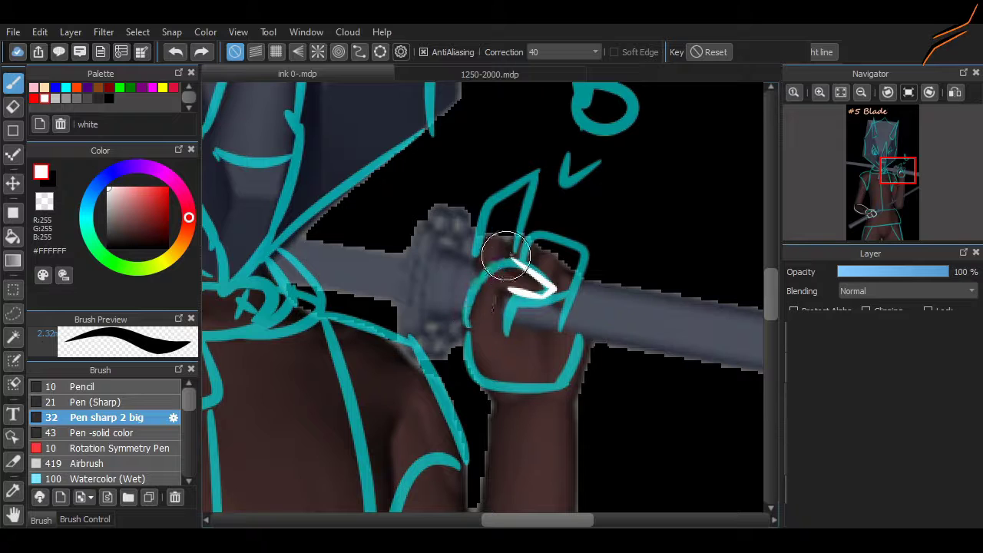
drag(506, 256, 510, 327)
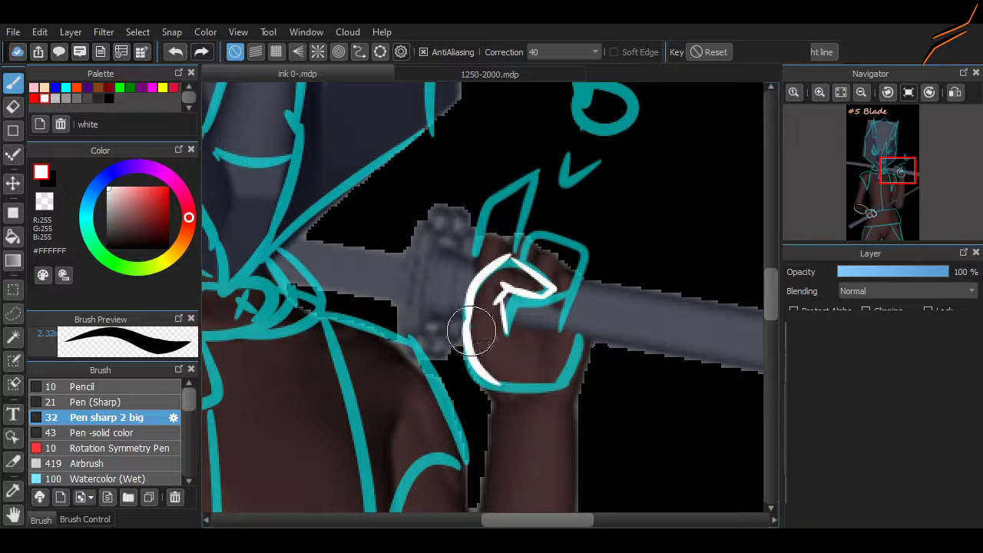
scroll(489, 232, down, 5)
scroll(489, 232, up, 5)
scroll(482, 392, down, 3)
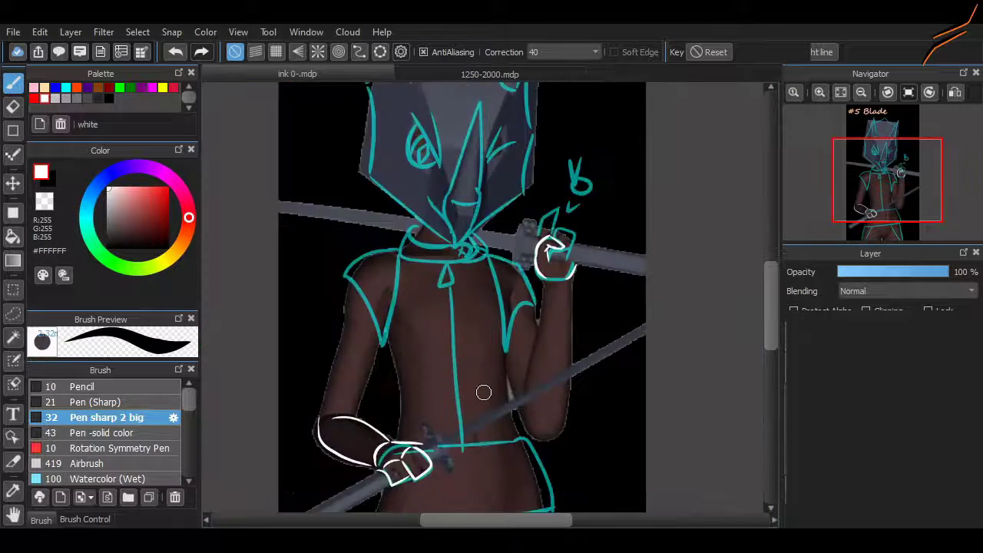
Ink the two long edges of the mask's pointed nose spike in white.
scroll(492, 387, up, 3)
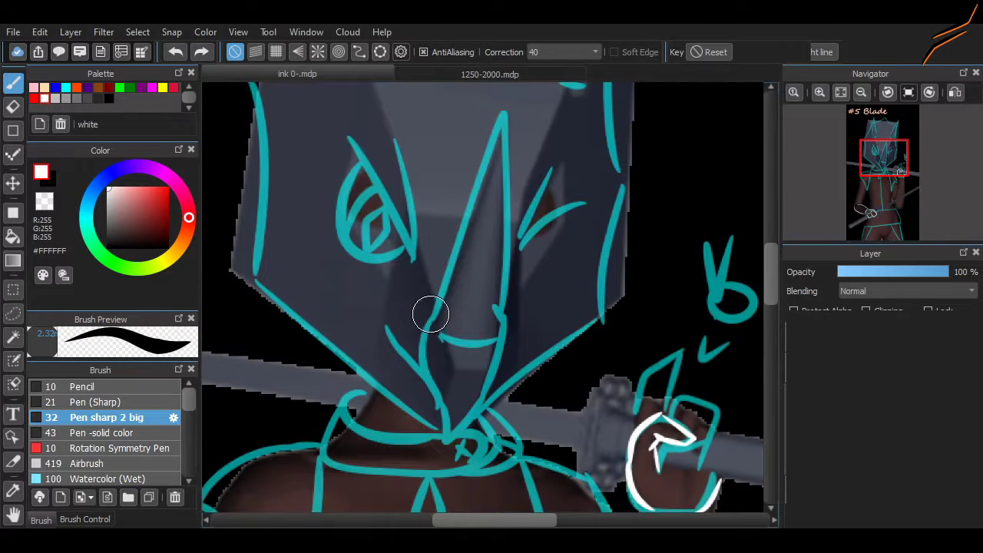
key(ctrl+z)
mouse_move(427, 311)
mouse_down()
mouse_move(499, 134)
mouse_move(499, 294)
mouse_up()
Ink the curved band at the nose spike's base, the pointed tip beneath it and the curved line branching to its left.
scroll(745, 285, up, 2)
scroll(456, 334, down, 2)
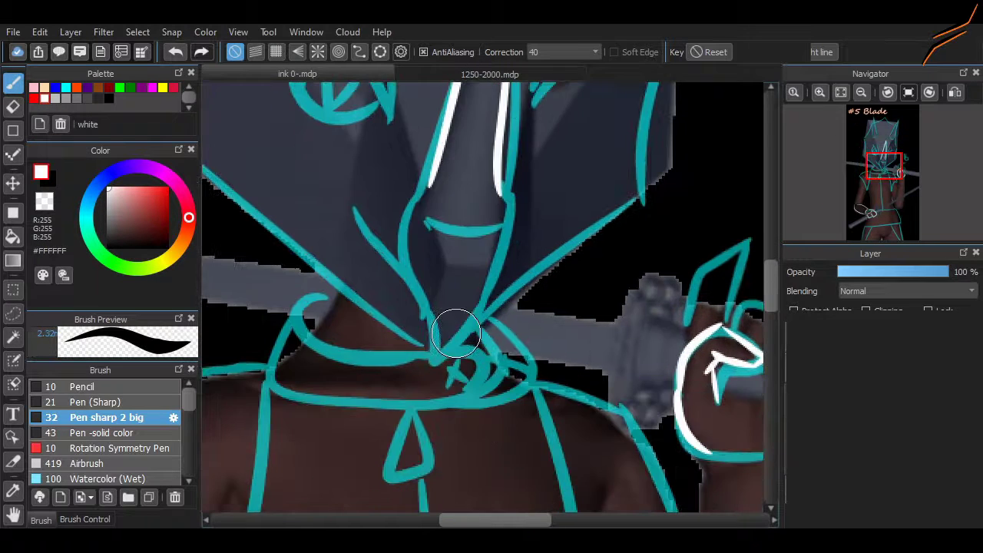
key(ctrl+z)
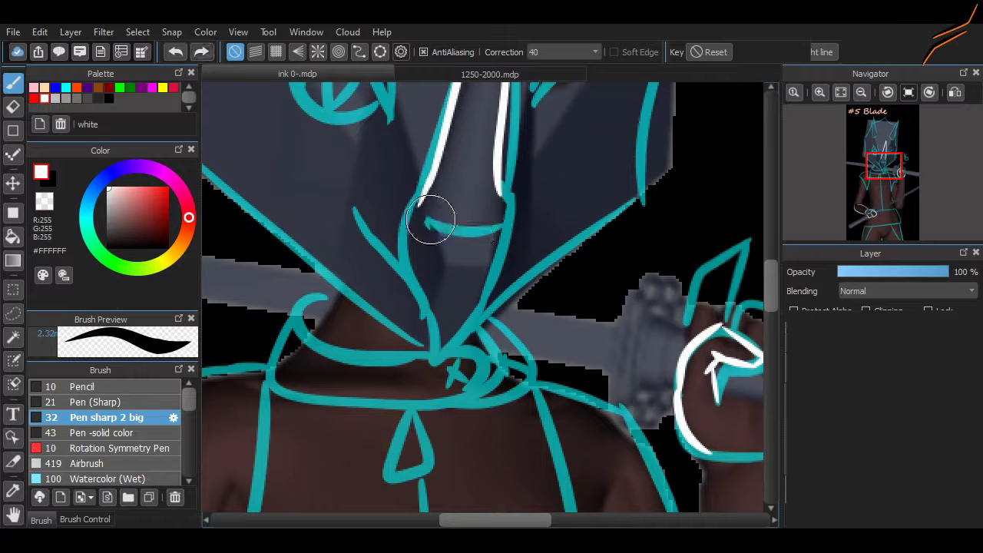
drag(427, 222, 479, 231)
drag(459, 334, 400, 255)
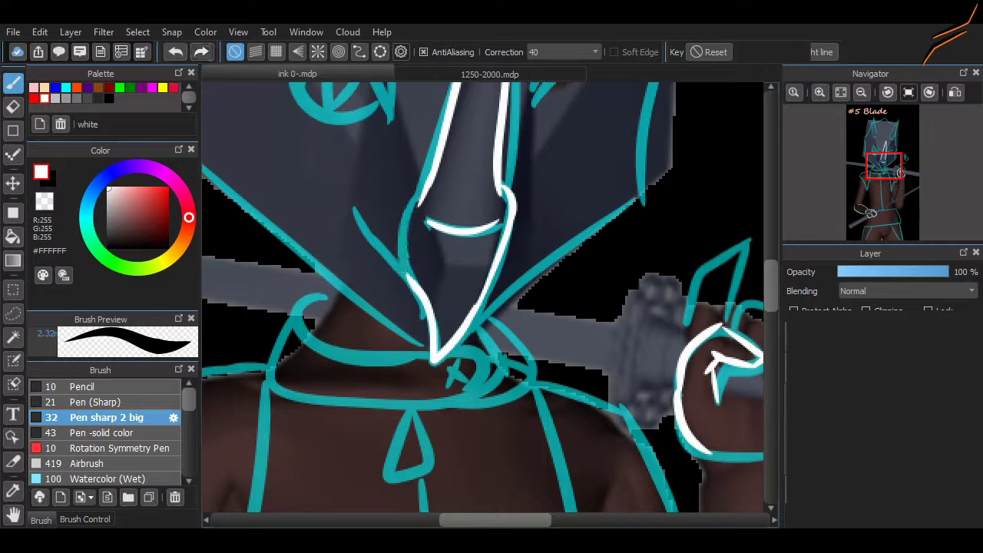
drag(364, 223, 429, 329)
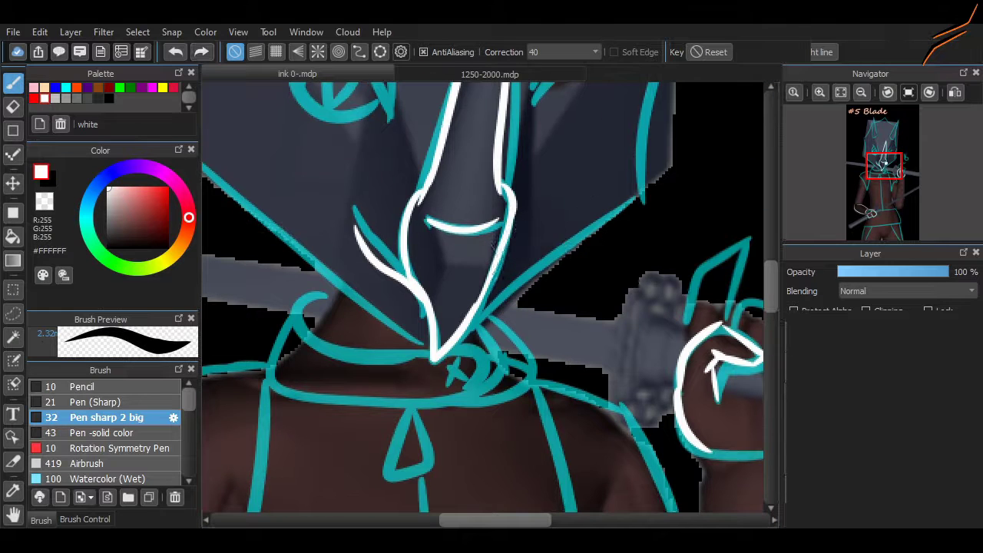
Ink the mask's two diagonal jaw edges running down to the chin point in white.
scroll(424, 340, up, 2)
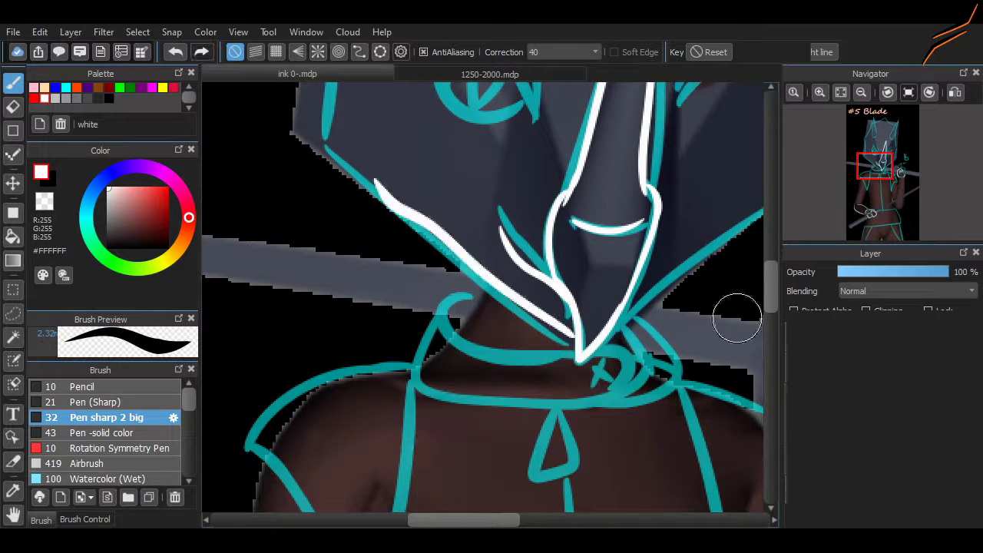
scroll(735, 317, down, 2)
mouse_move(587, 465)
mouse_down()
mouse_move(538, 417)
mouse_move(355, 290)
mouse_up()
scroll(355, 289, right, 5)
drag(435, 430, 607, 301)
key(ctrl+z)
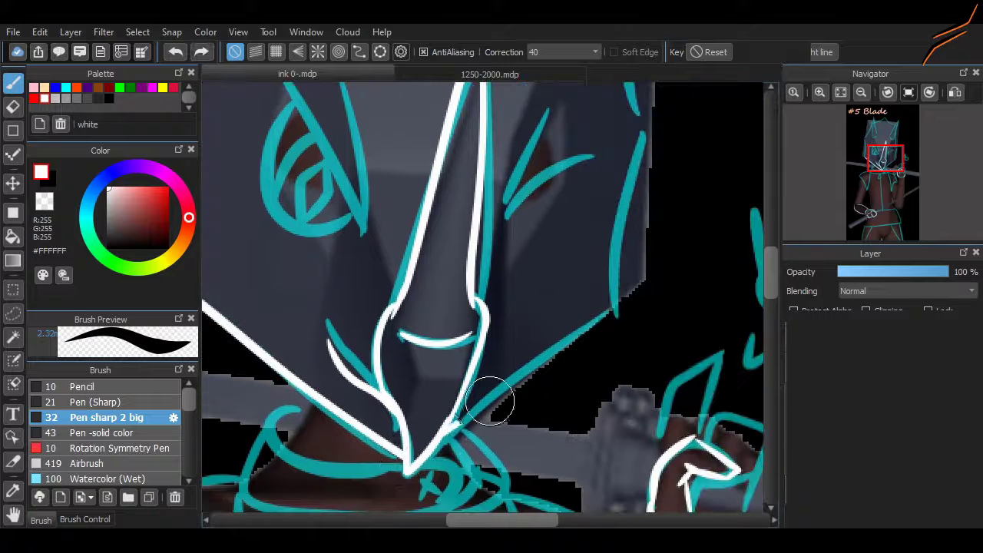
key(ctrl+y)
key(ctrl+z)
key(ctrl+y)
Ink the lower part of the mask's left side edge in white.
scroll(461, 399, up, 2)
scroll(741, 274, up, 2)
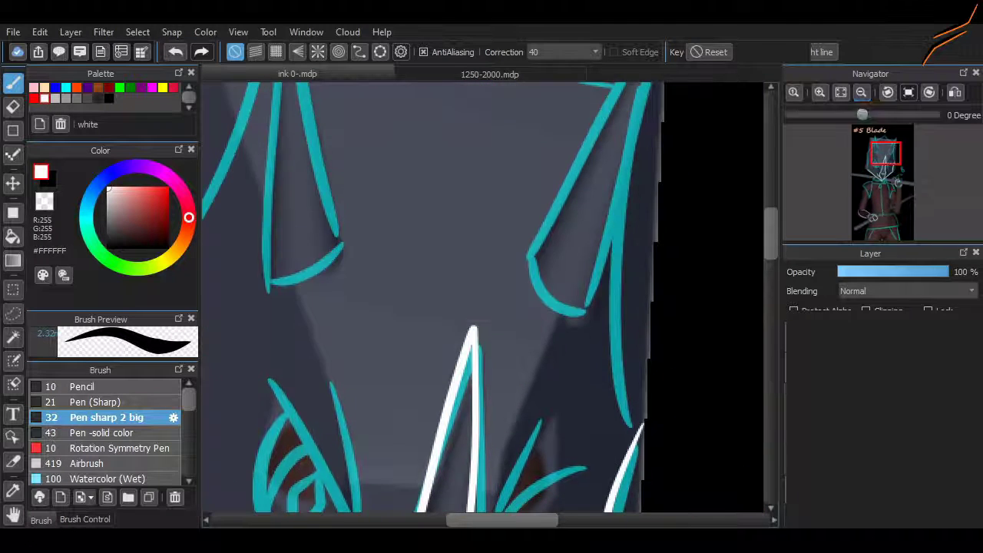
scroll(741, 274, left, 3)
drag(365, 225, 374, 415)
Ink the curved upper-left edge of the mask from the side point up to the left horn.
scroll(676, 283, up, 2)
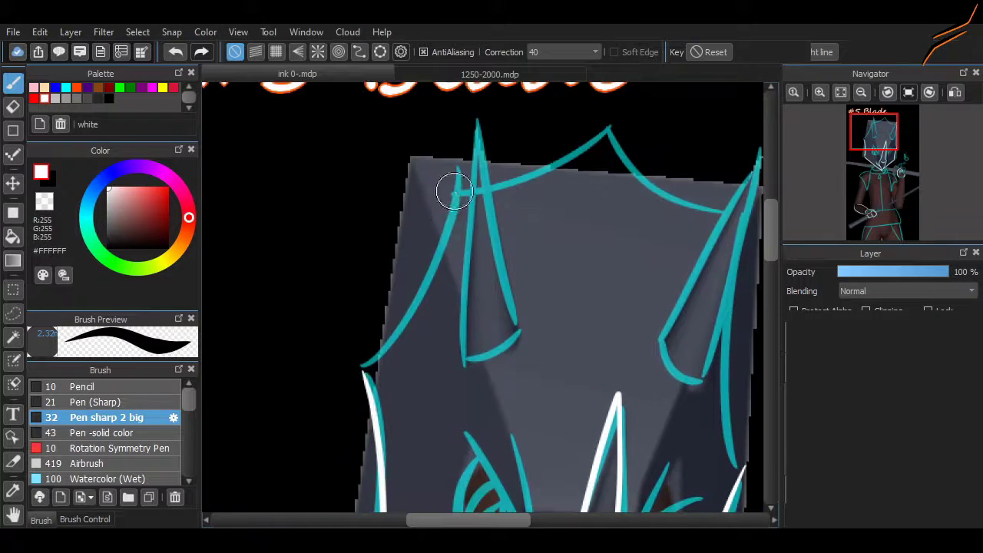
key(ctrl+z)
drag(449, 193, 361, 357)
key(ctrl+z)
key(ctrl+y)
key(ctrl+z)
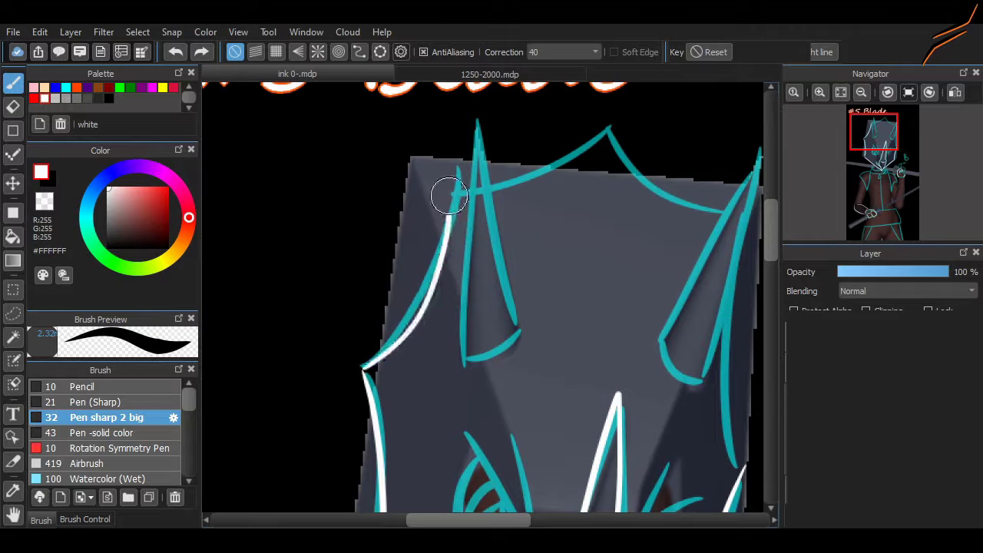
drag(450, 187, 361, 357)
Ink the mask's upper-right edge and the two curves of the crown that meet at the centre point.
scroll(616, 264, right, 3)
drag(618, 470, 622, 234)
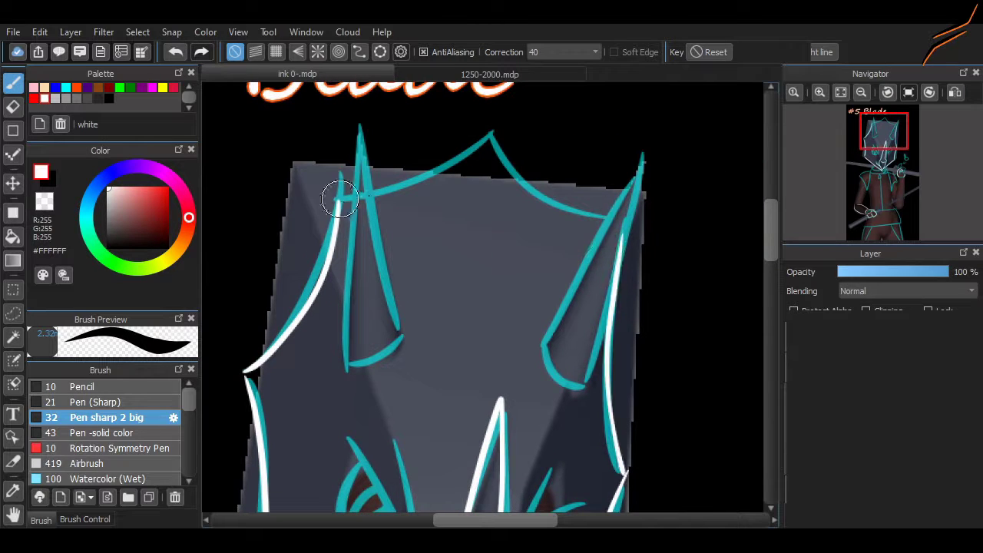
drag(340, 199, 491, 138)
drag(615, 219, 493, 152)
Switch to the Pen (Sharp) brush and ink the two lines of the mask's right eye in white.
scroll(752, 292, up, 2)
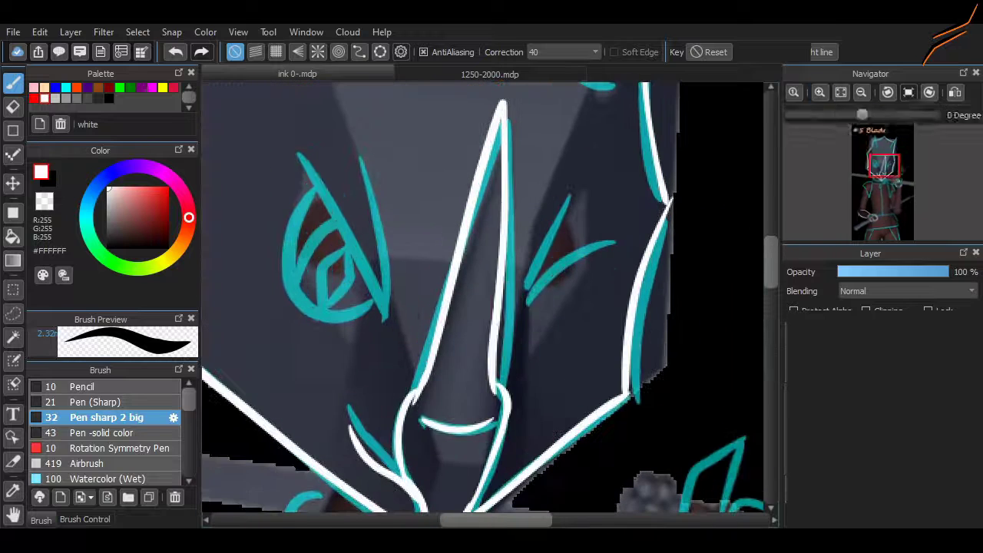
key(Up)
key(ctrl+z)
drag(616, 244, 537, 290)
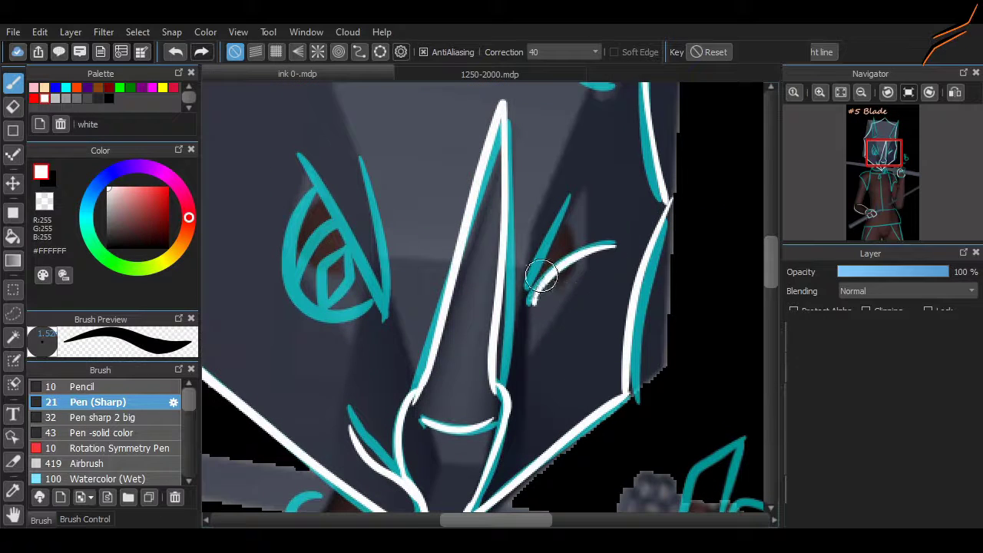
drag(568, 206, 527, 306)
Ink the slanted upper lid of the mask's left eye and the curved line beside it.
drag(302, 173, 388, 326)
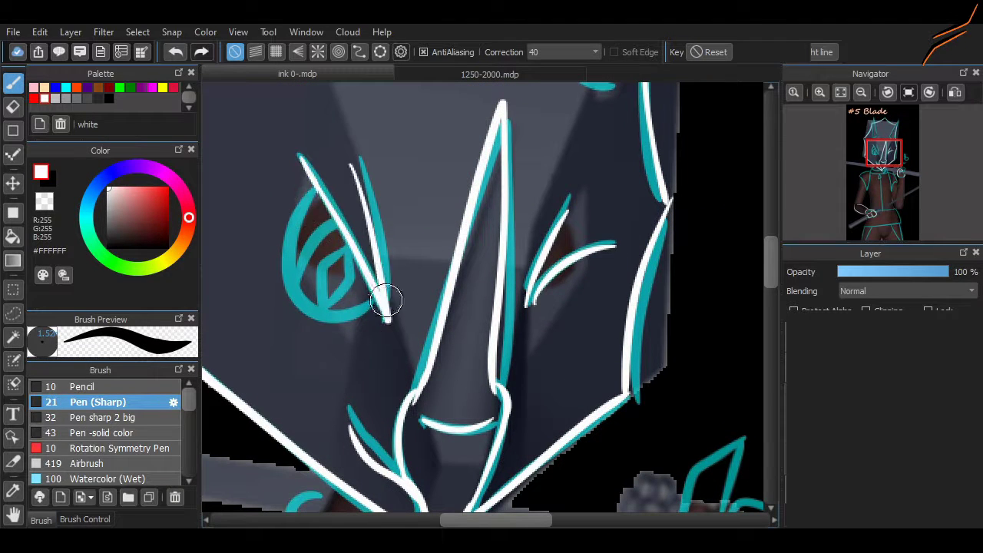
key(ctrl+z)
drag(301, 172, 388, 328)
key(ctrl+z)
key(ctrl+z)
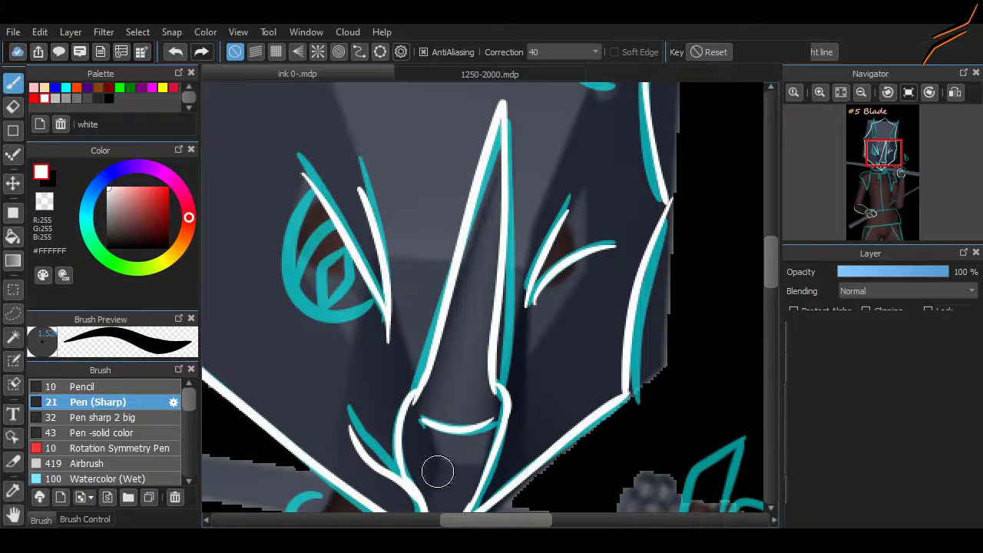
Ink the rounded lower outline of the mask's left eye in white.
scroll(434, 467, up, 2)
drag(359, 138, 461, 311)
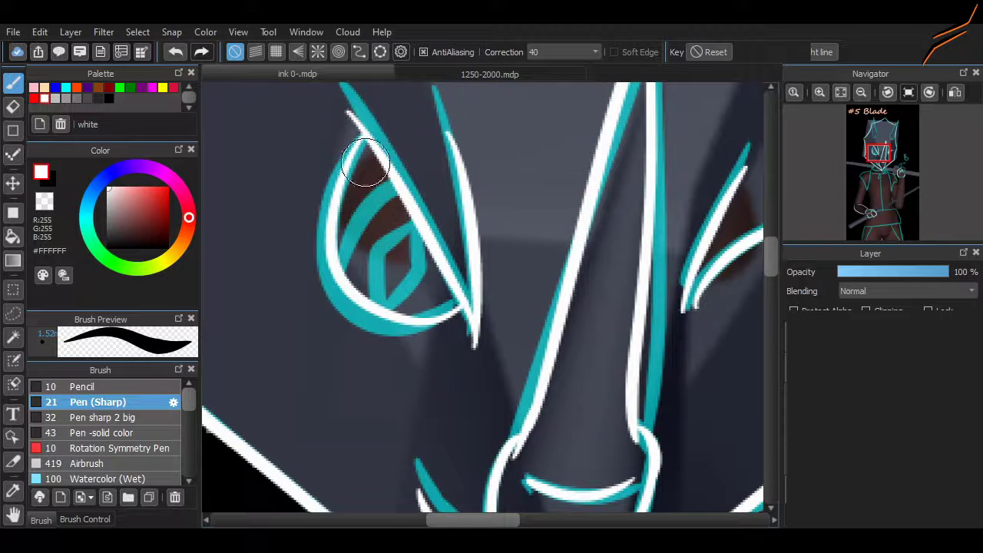
key(ctrl+z)
drag(362, 136, 461, 311)
Ink the inner and outer curves of the collar around the neck in white.
scroll(491, 292, down, 5)
scroll(556, 257, up, 1)
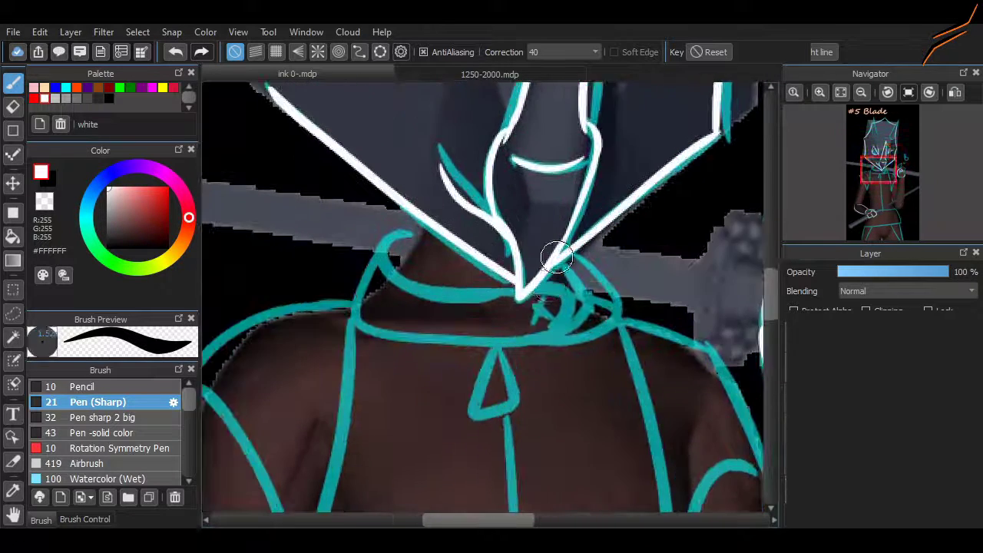
key(ctrl+z)
mouse_move(564, 265)
mouse_down()
mouse_move(549, 346)
mouse_move(402, 228)
mouse_move(406, 266)
mouse_move(392, 280)
mouse_up()
key(ctrl+z)
key(ctrl+z)
drag(585, 319, 580, 247)
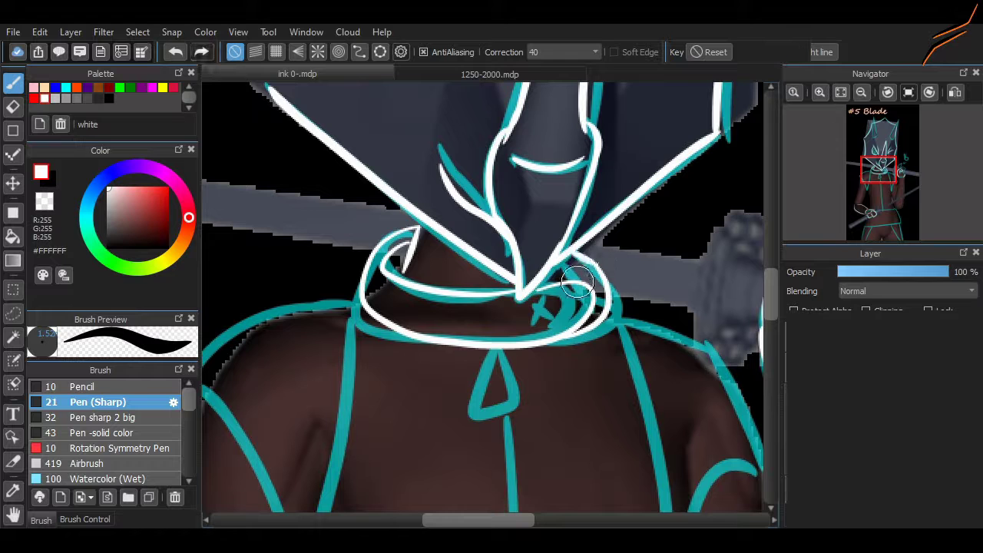
mouse_move(513, 464)
mouse_down()
mouse_move(395, 409)
mouse_move(383, 307)
mouse_move(368, 314)
mouse_up()
mouse_move(469, 181)
mouse_down()
mouse_move(612, 342)
mouse_move(550, 328)
mouse_move(509, 461)
mouse_up()
key(ctrl+z)
key(ctrl+z)
drag(581, 309, 507, 415)
key(ctrl+z)
drag(503, 465, 532, 204)
key(ctrl+z)
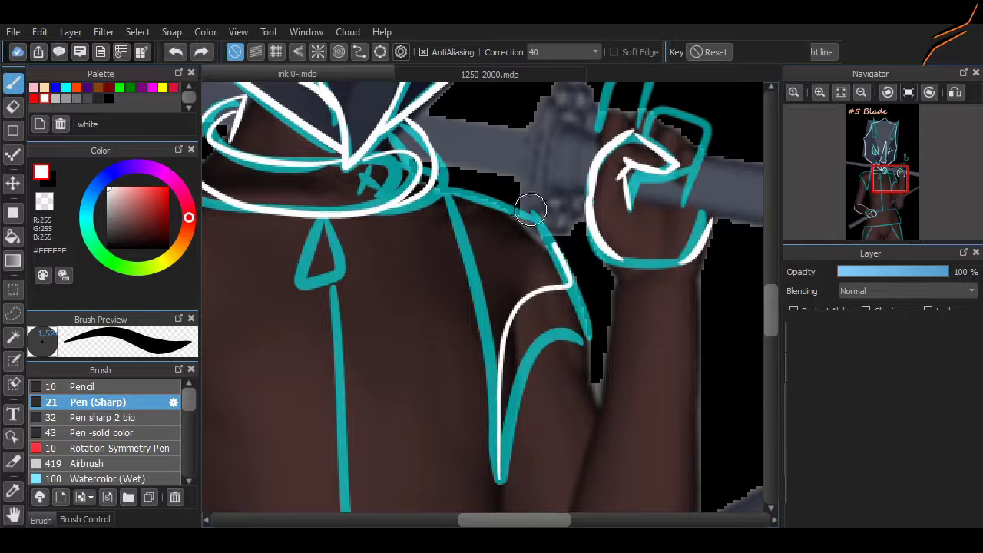
key(ctrl+z)
Ink the right shoulder flap from the collar over the shoulder down to its pointed lower tip.
drag(517, 217, 468, 337)
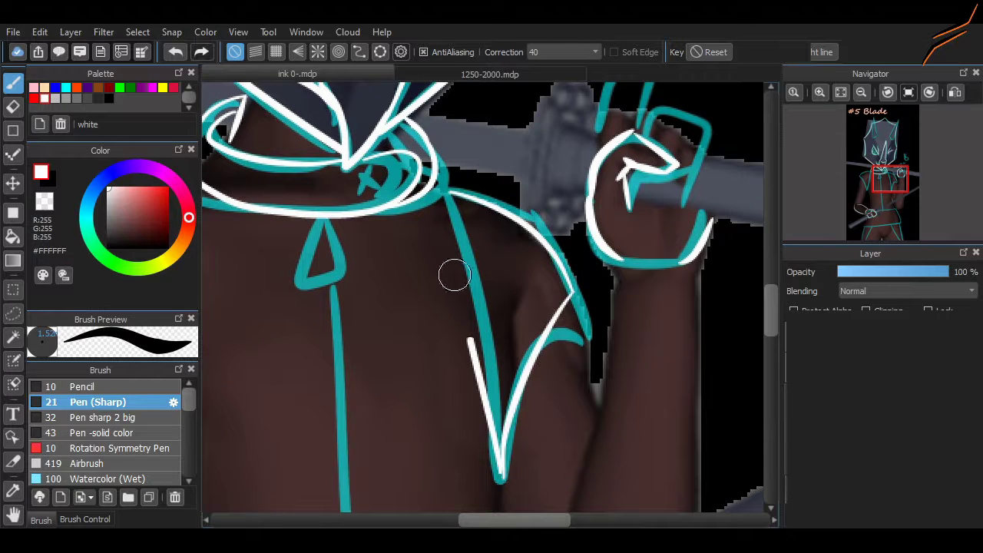
key(ctrl+z)
drag(449, 196, 495, 459)
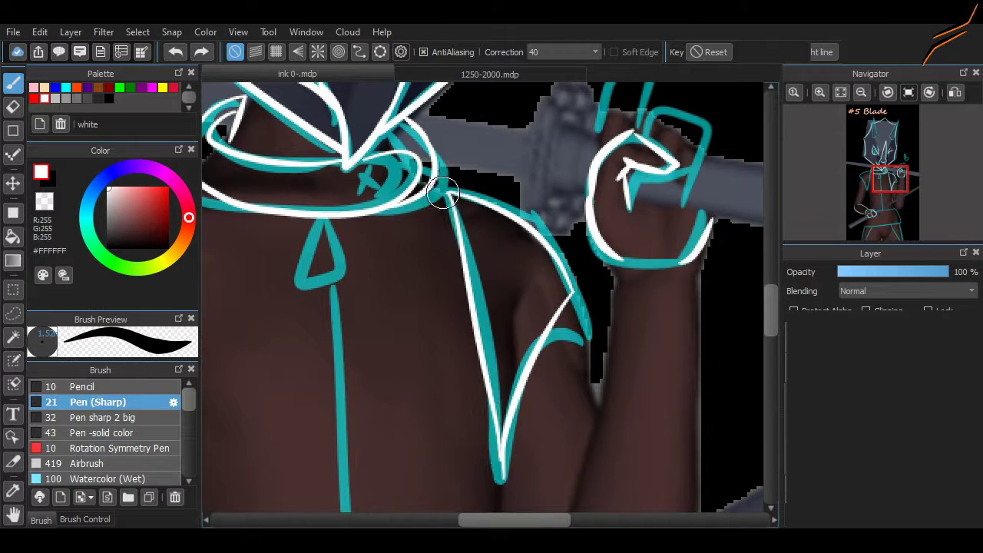
Ink the left shoulder flap in white, closing its outline from the collar down to the pointed lower tip.
scroll(432, 171, left, 5)
mouse_move(449, 177)
mouse_down()
mouse_move(296, 249)
mouse_move(417, 346)
mouse_up()
key(ctrl+z)
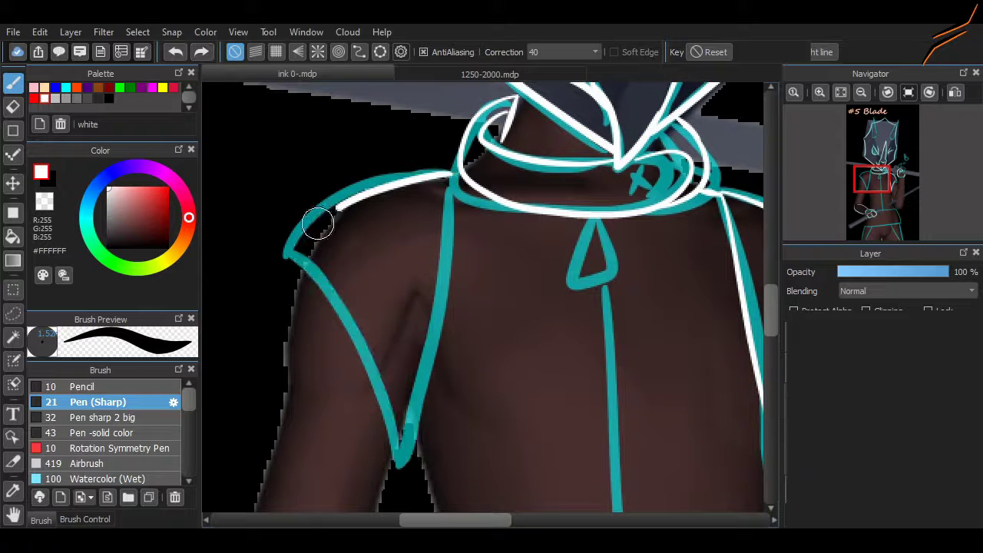
drag(318, 220, 437, 315)
key(ctrl+z)
drag(452, 161, 413, 478)
key(ctrl+z)
drag(450, 208, 453, 165)
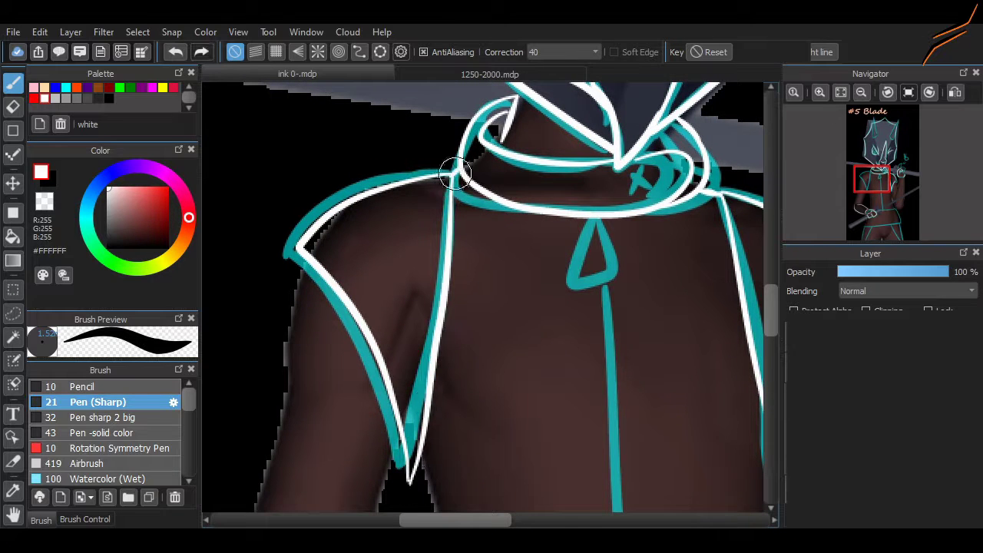
Ink the inner and outer edges of the left upper arm in white, from the shoulder flap down to the elbow.
key(ctrl+z)
scroll(454, 165, down, 5)
scroll(334, 406, up, 3)
scroll(369, 432, up, 4)
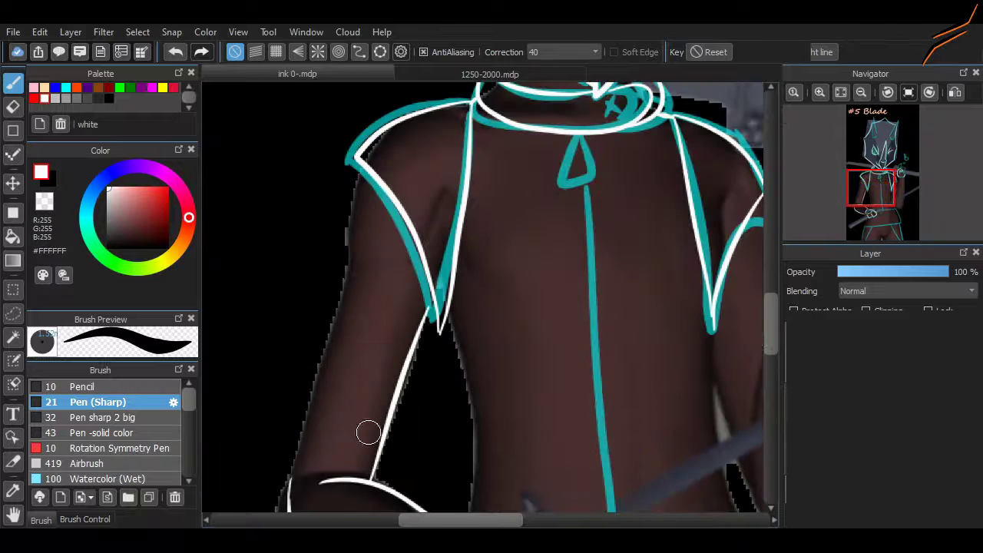
scroll(379, 425, right, 4)
scroll(522, 438, down, 6)
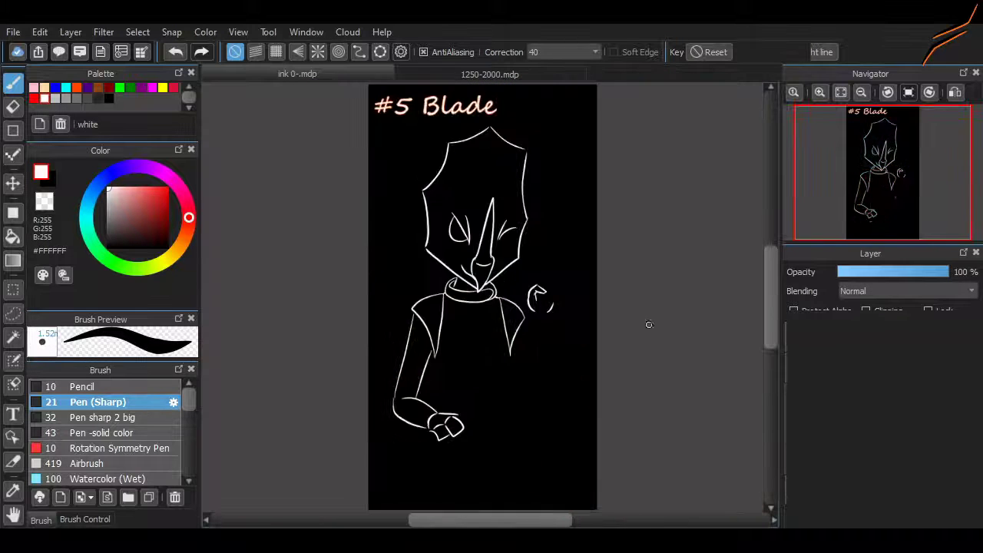
Ink the short white crease lines above both mask eyes and beside the nose horn.
scroll(488, 190, up, 5)
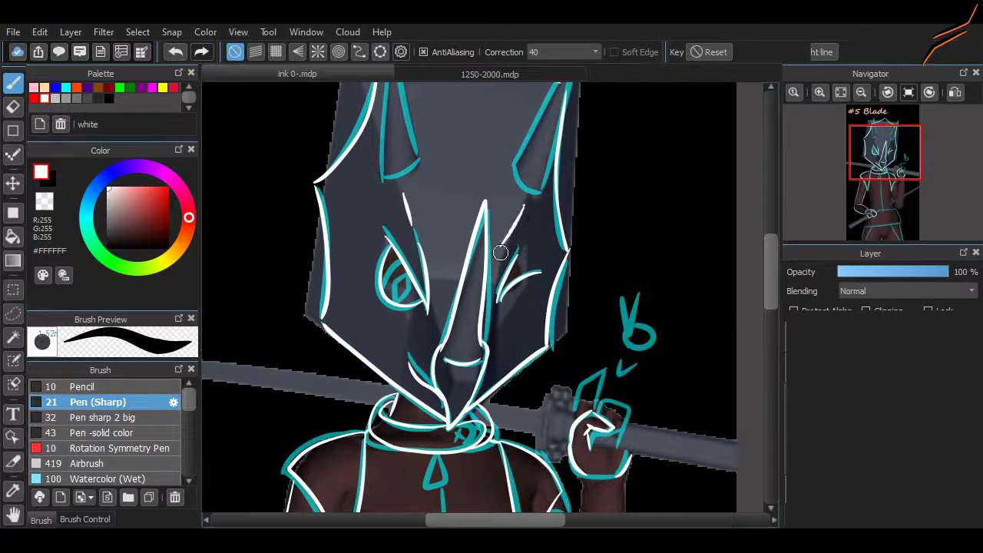
scroll(435, 239, down, 3)
scroll(701, 296, down, 8)
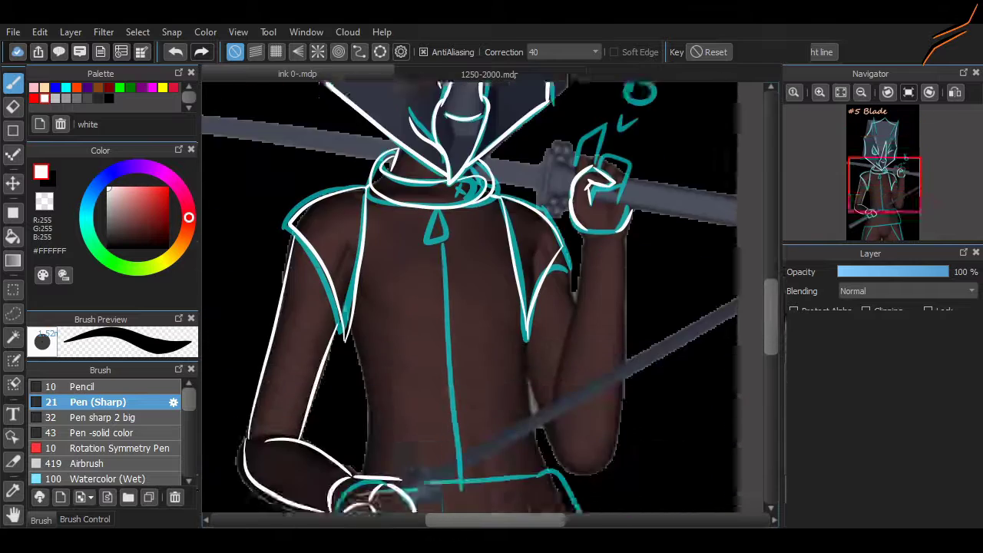
scroll(700, 296, up, 6)
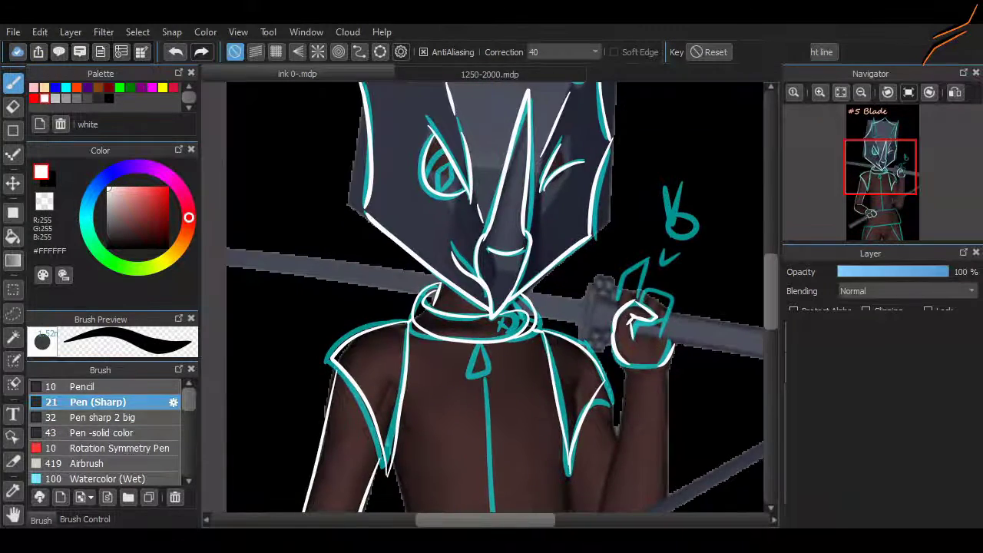
Switch to the Pencil brush at size 3.4 and ink the straight edges of the upper sword's blade behind the neck.
click(83, 386)
scroll(296, 281, up, 2)
click(85, 519)
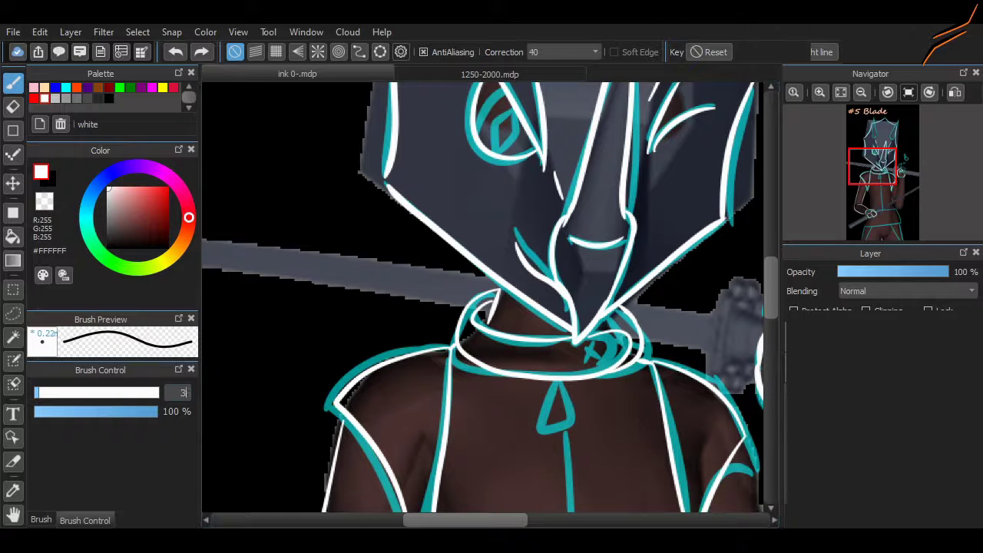
scroll(606, 352, right, 3)
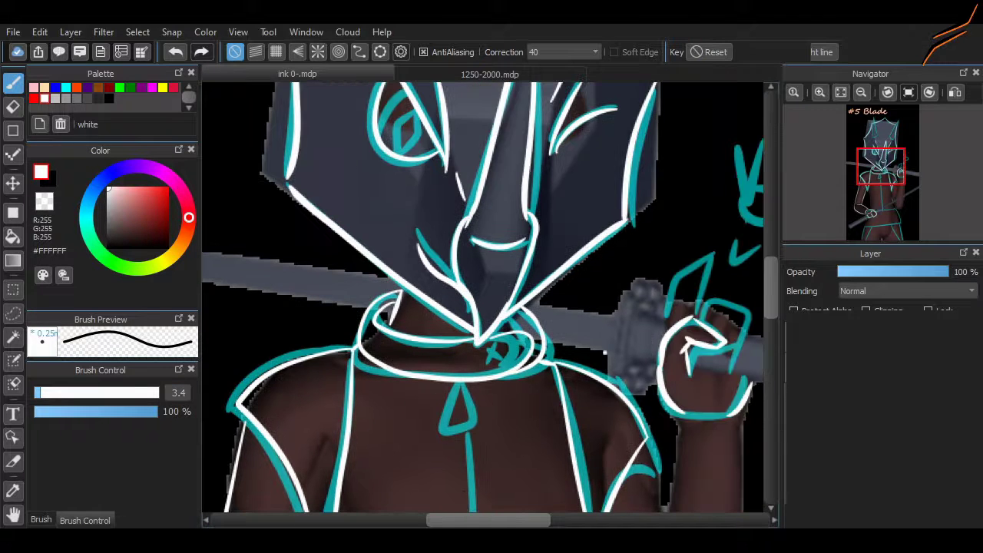
mouse_move(205, 284)
mouse_down()
mouse_move(636, 329)
mouse_move(613, 353)
mouse_up()
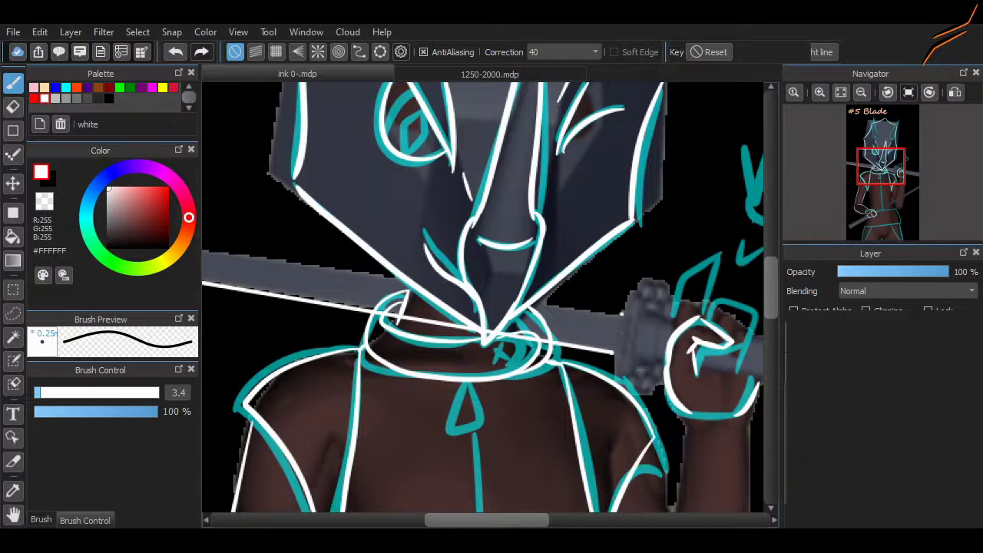
Ink both straight edges of the lower sword's blade in white, from its guard to the edge of the canvas.
scroll(461, 346, down, 15)
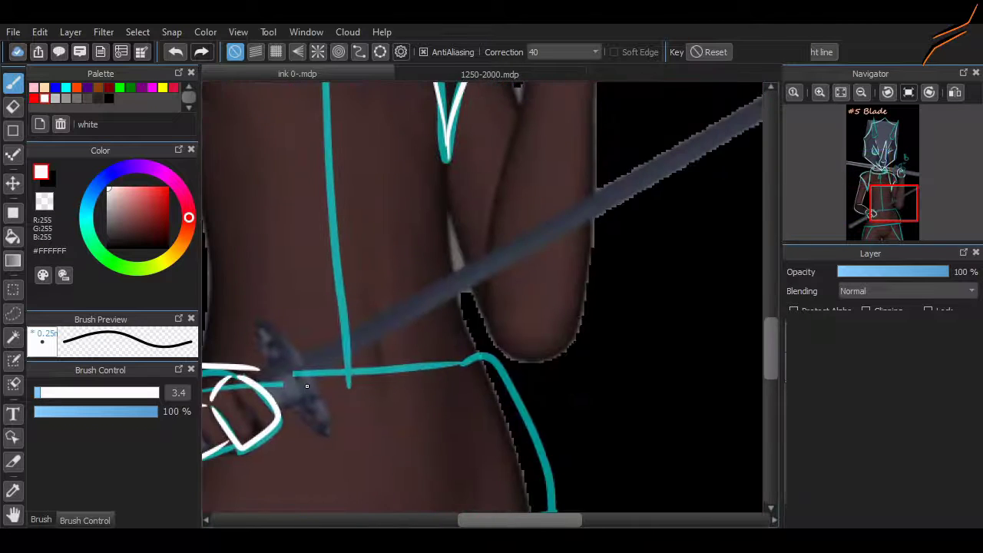
drag(306, 385, 745, 123)
drag(275, 401, 733, 137)
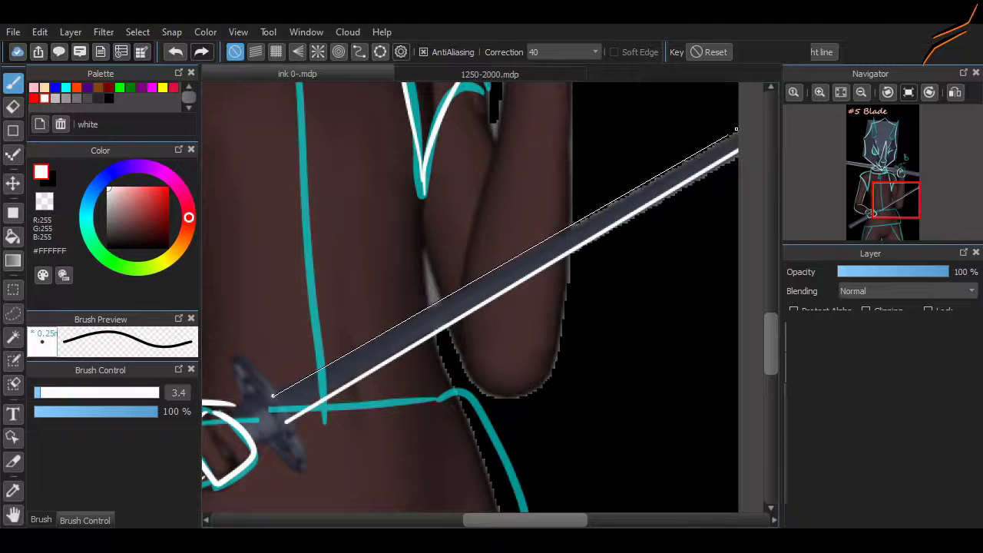
Ink the two straight edges of the lower sword's handle, from the pommel through the gripping hand to the guard.
scroll(483, 299, left, 5)
scroll(483, 300, down, 5)
scroll(277, 378, left, 3)
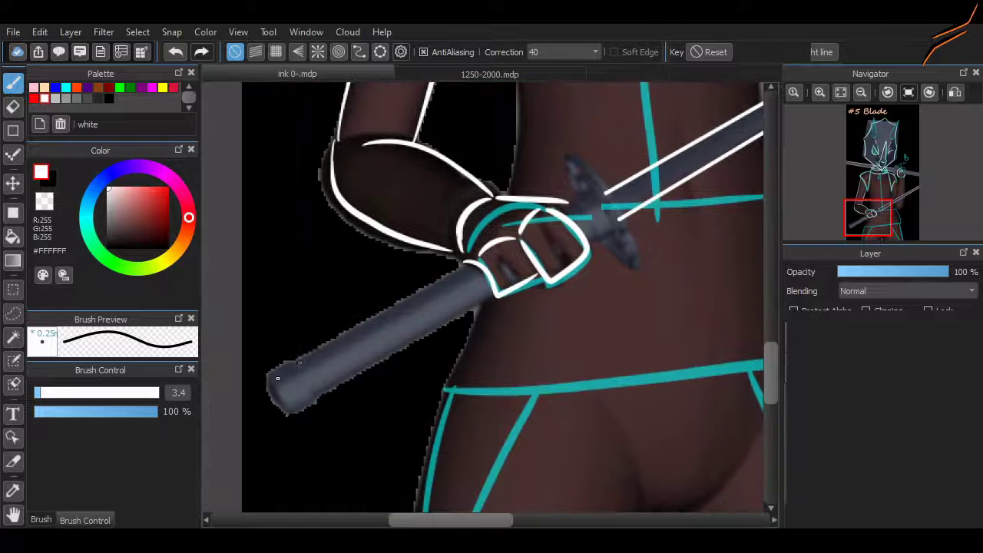
drag(571, 202, 572, 202)
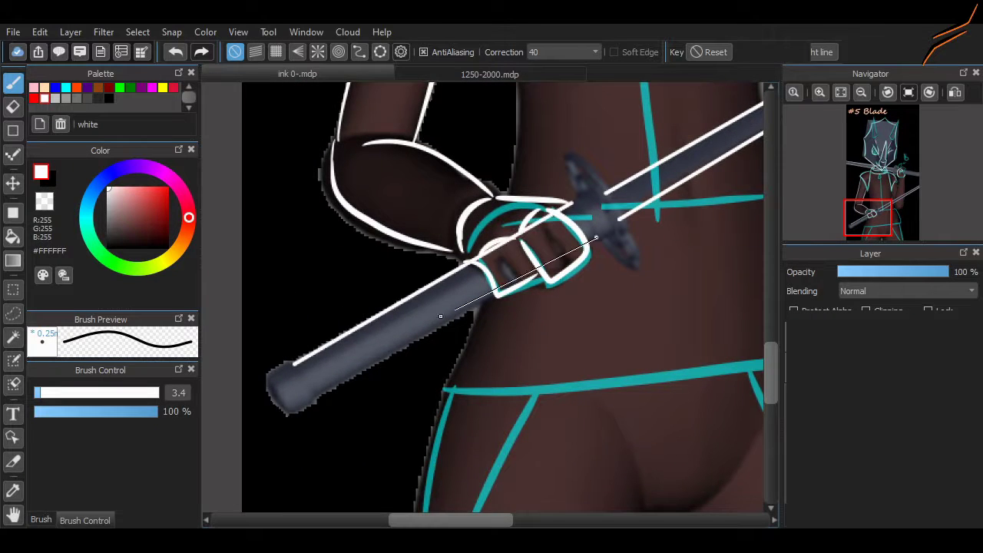
Ink the two straight edges of the upper sword's handle, from the guard through the raised hand to the canvas edge.
scroll(419, 201, down, 3)
scroll(419, 201, up, 3)
scroll(411, 196, right, 2)
drag(285, 176, 724, 246)
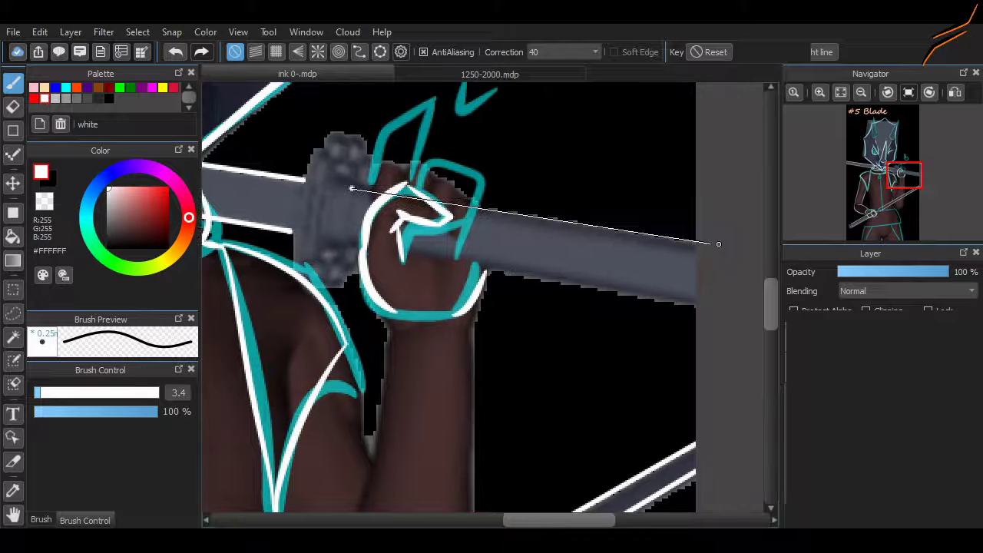
mouse_move(349, 258)
mouse_down()
mouse_move(471, 284)
mouse_move(697, 307)
mouse_up()
Erase the upper sword's handle lines where they cross the raised hand.
scroll(460, 291, up, 2)
scroll(388, 300, down, 1)
key(e)
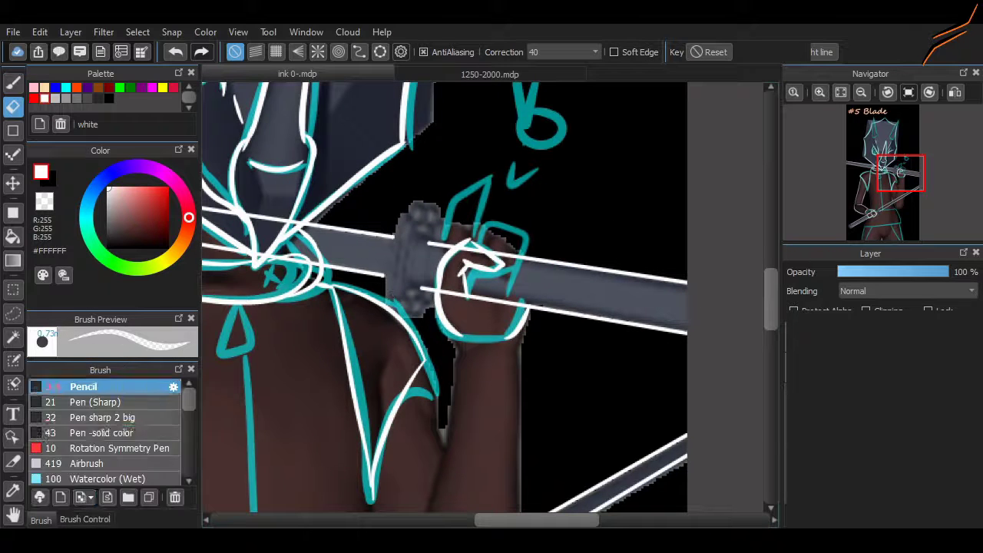
scroll(446, 284, down, 2)
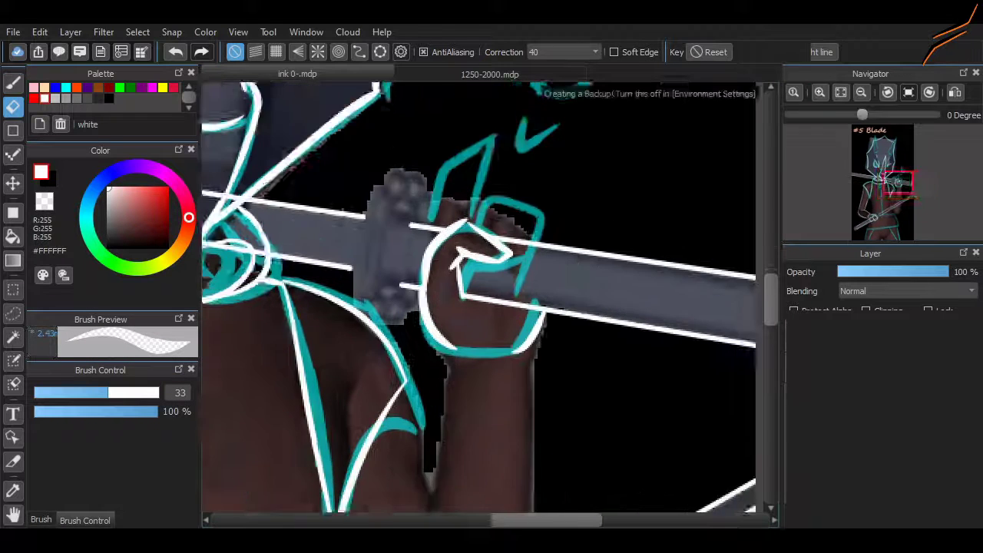
Enlarge the eraser to 59 and erase the upper sword's blade lines that cross the mask, neck and collar.
scroll(460, 262, left, 5)
scroll(502, 242, up, 2)
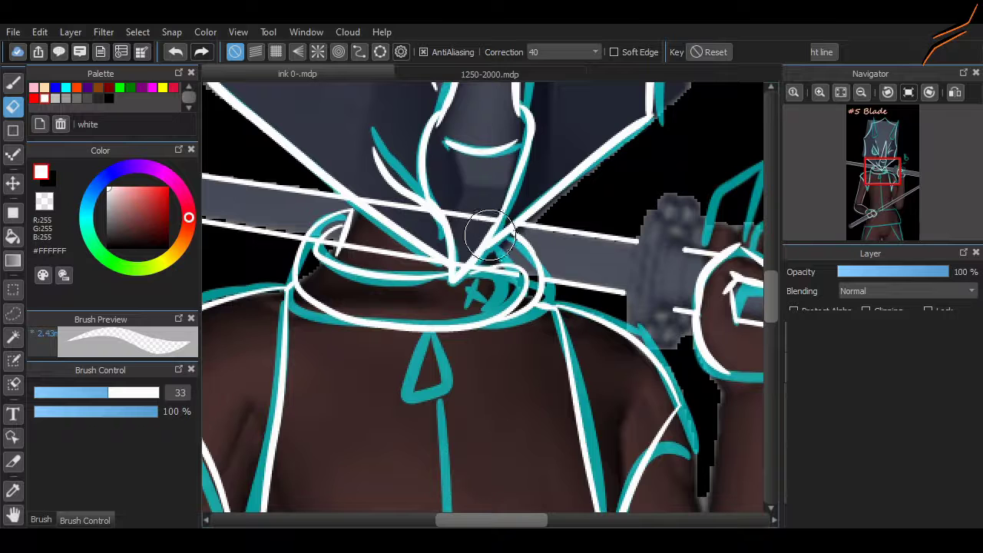
key(bracketright)
key(bracketright)
key(bracketright)
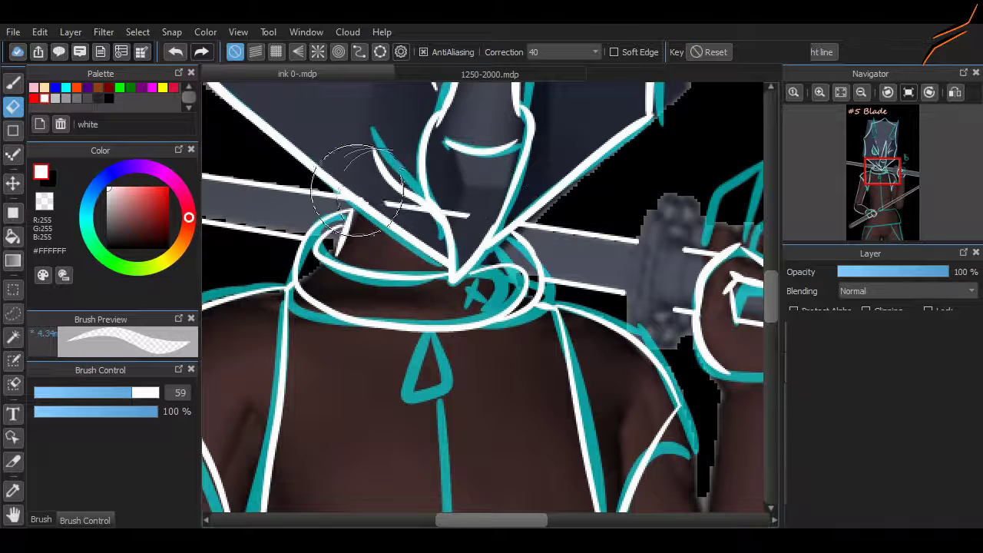
Erase the lower sword's handle lines where they cross the fingers of the lower hand.
scroll(357, 188, down, 5)
scroll(526, 285, left, 3)
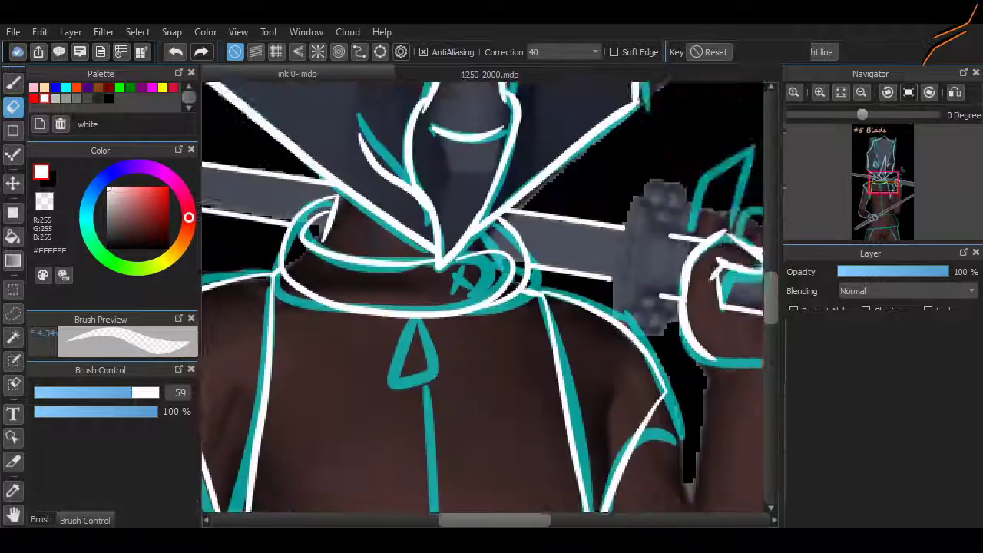
drag(873, 213, 900, 195)
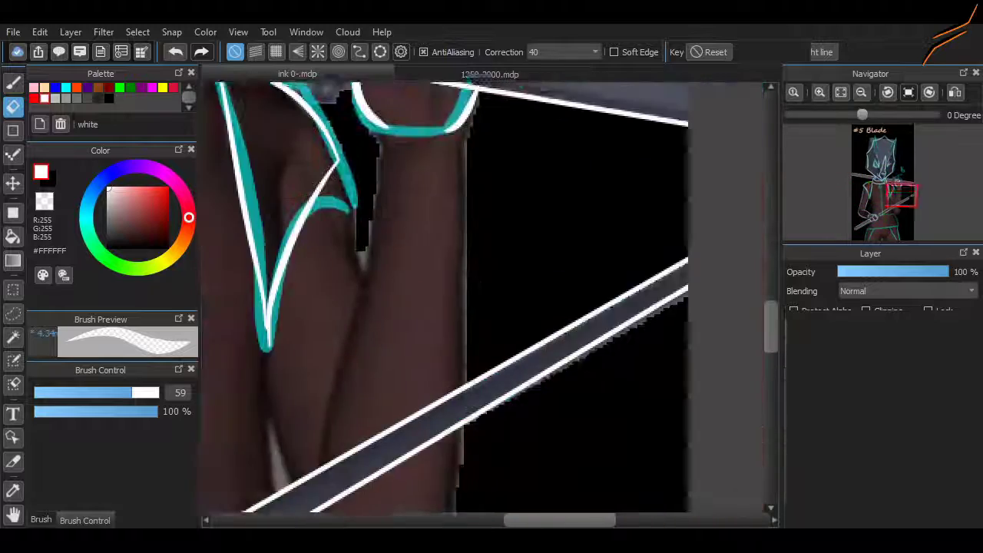
scroll(746, 197, down, 4)
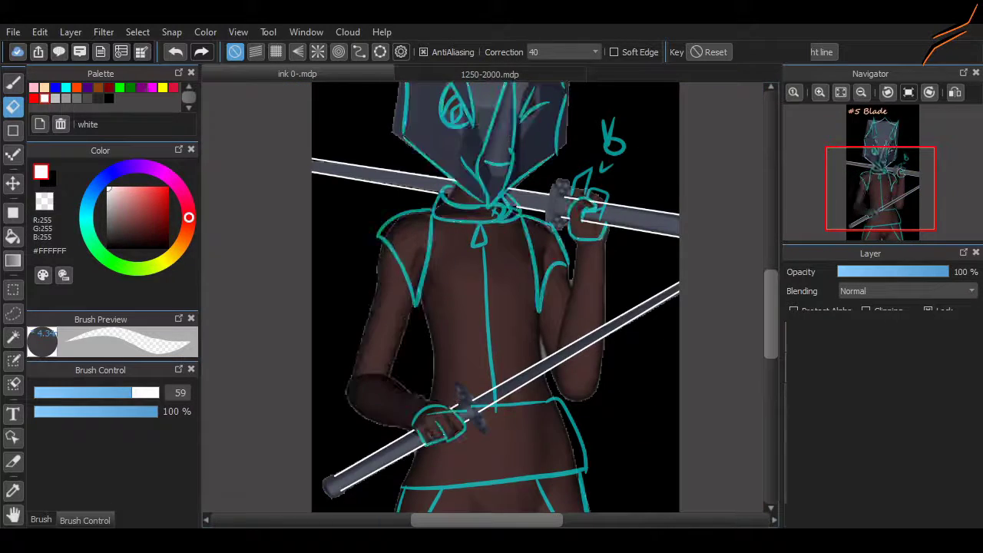
Switch to the Pen sharp 2 big brush and ink the mask's right horn with both sides and its curved base.
scroll(495, 298, up, 3)
scroll(522, 231, up, 3)
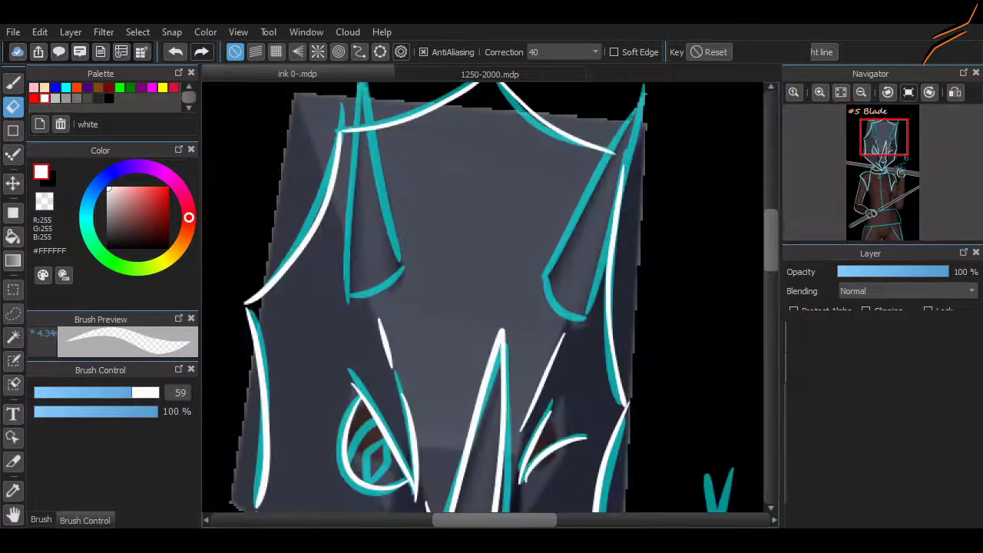
key(b)
drag(549, 326, 585, 359)
key(ctrl+z)
click(102, 417)
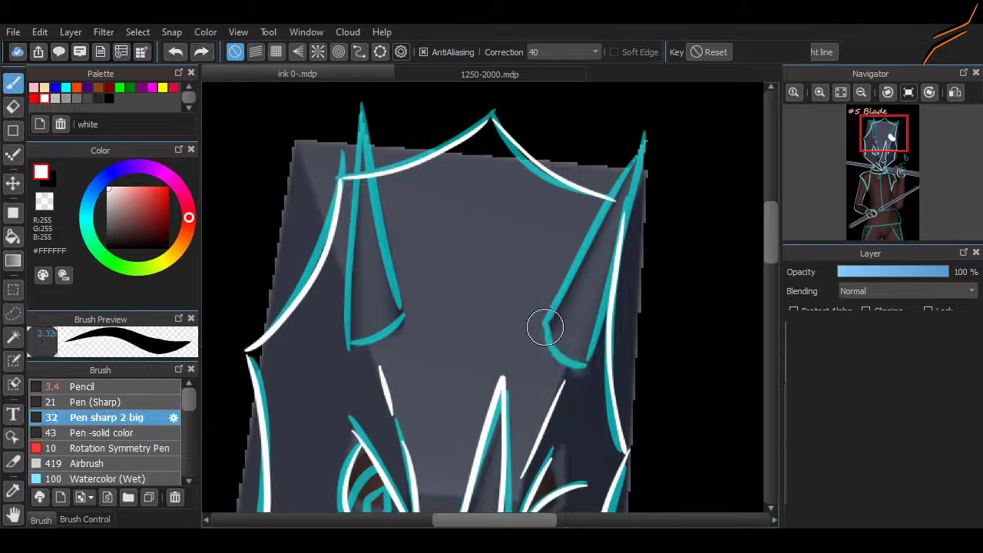
drag(645, 139, 588, 377)
key(ctrl+z)
mouse_move(543, 326)
mouse_down()
mouse_move(579, 357)
mouse_move(649, 134)
mouse_up()
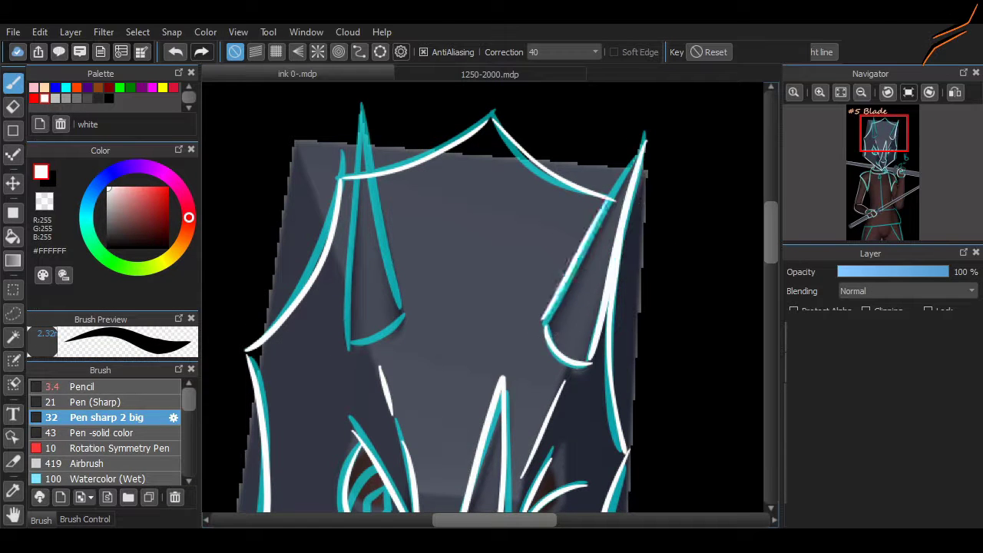
Ink the mask's left horn in white, with its curved base and both sides meeting at the tip.
drag(400, 314, 376, 219)
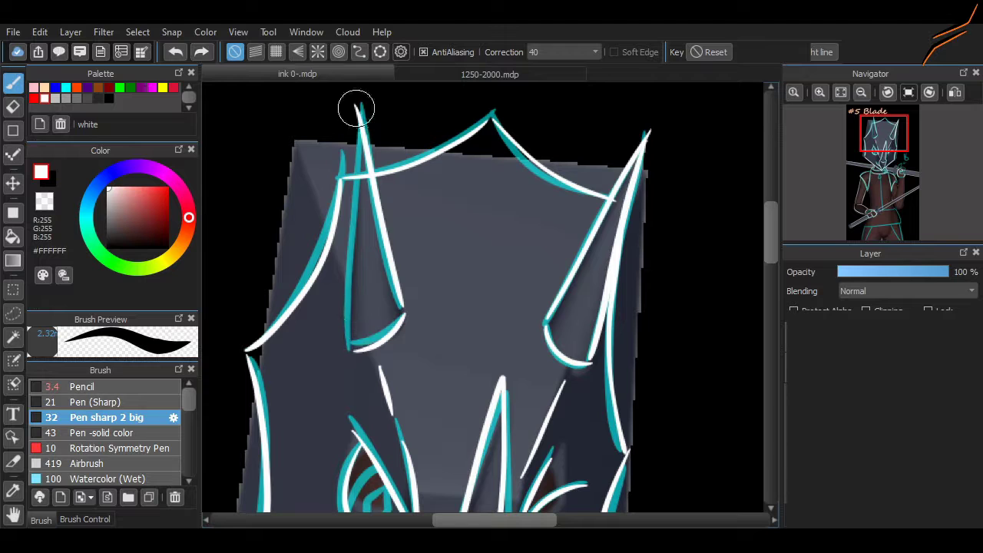
drag(399, 303, 360, 98)
drag(351, 345, 353, 108)
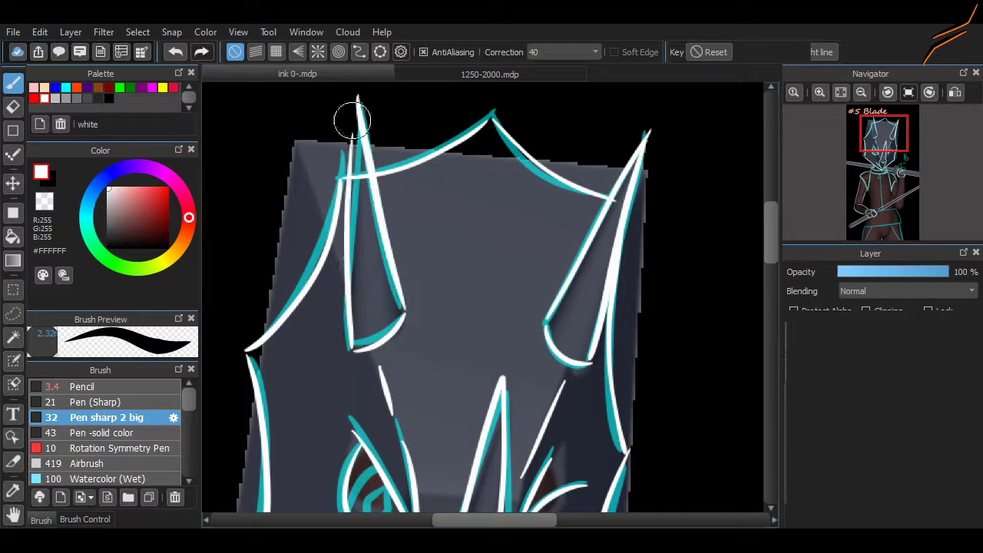
key(ctrl+z)
key(ctrl+y)
key(ctrl+z)
key(ctrl+y)
key(e)
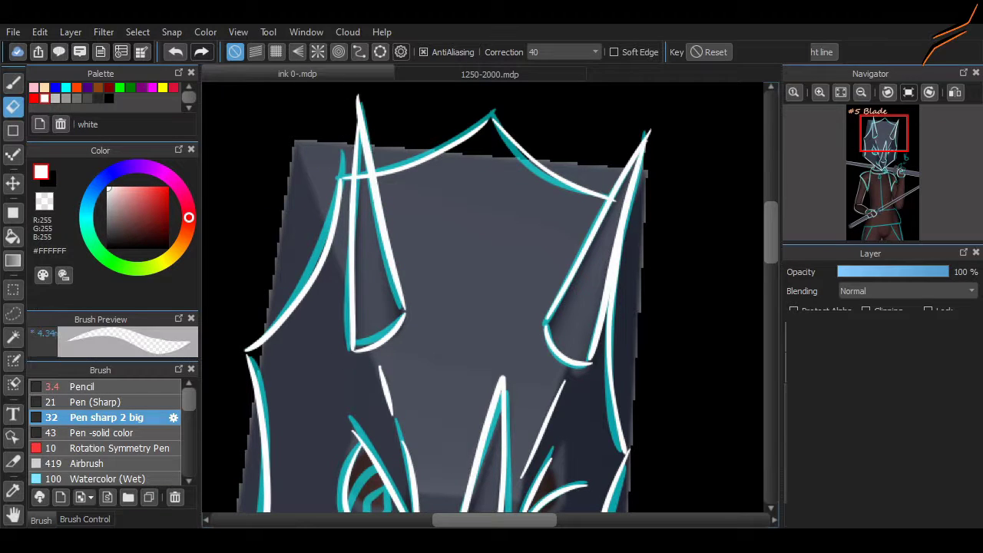
Ink the pointed outline of the lower sword's crossguard beside the gripping hand.
key(ctrl+0)
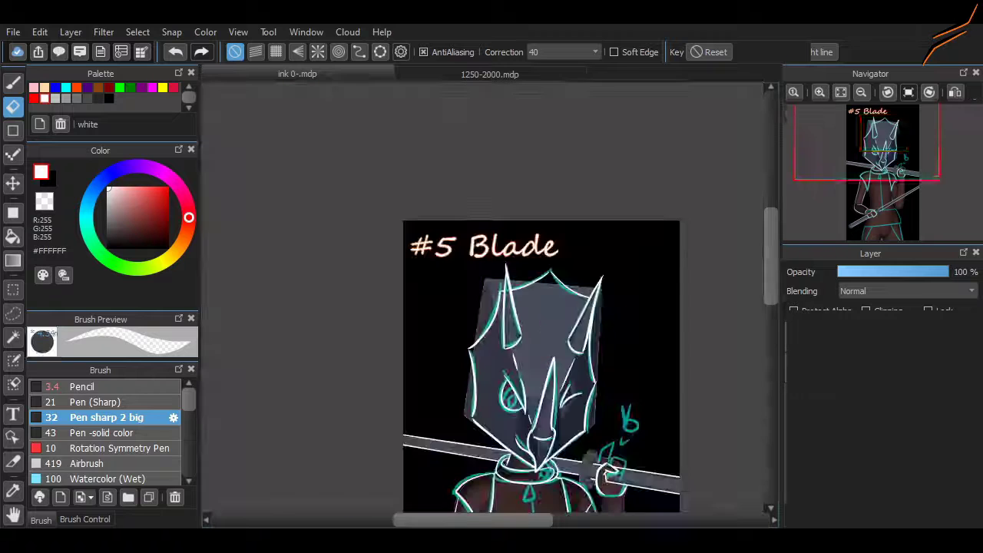
scroll(406, 417, up, 5)
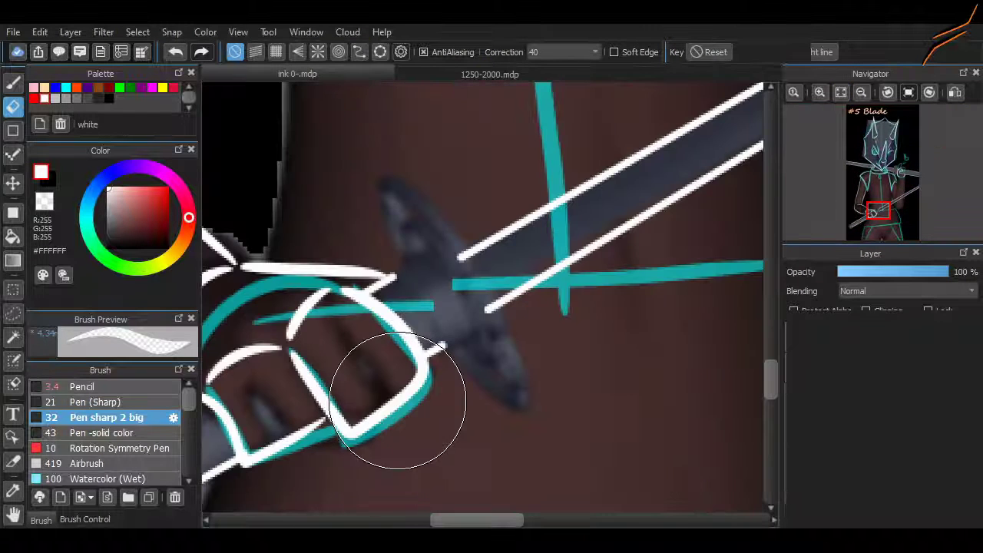
key(b)
mouse_move(384, 270)
mouse_down()
mouse_move(471, 277)
mouse_move(486, 307)
mouse_move(449, 360)
mouse_up()
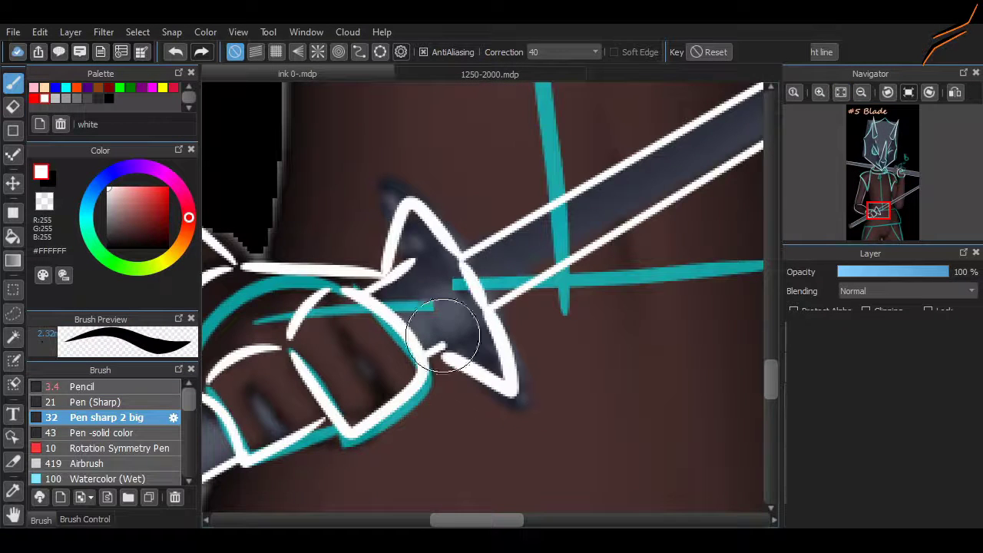
Ink the pommel outline closing the end of the lower sword's handle.
scroll(461, 212, left, 5)
scroll(383, 307, down, 5)
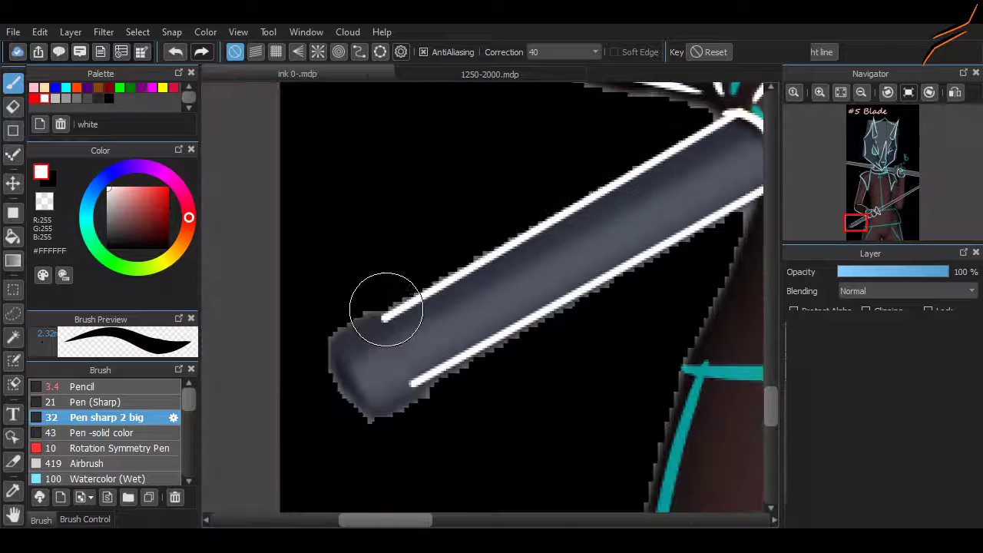
drag(373, 289, 438, 329)
Ink the raised hand's pointed upright finger and the curled finger wrapping around the upper sword's handle.
scroll(439, 329, up, 10)
scroll(487, 275, left, 3)
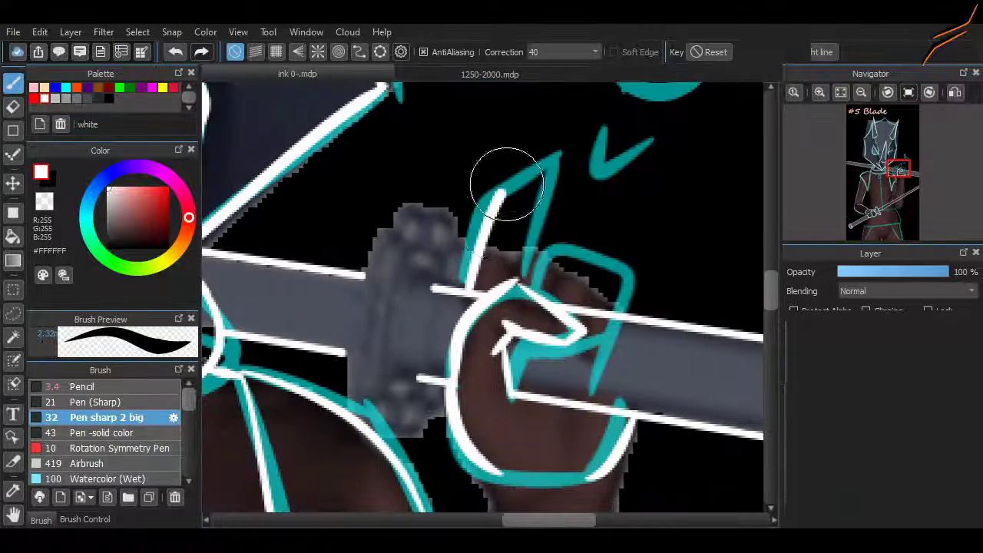
mouse_move(464, 296)
mouse_down()
mouse_move(518, 246)
mouse_move(546, 170)
mouse_move(563, 154)
mouse_up()
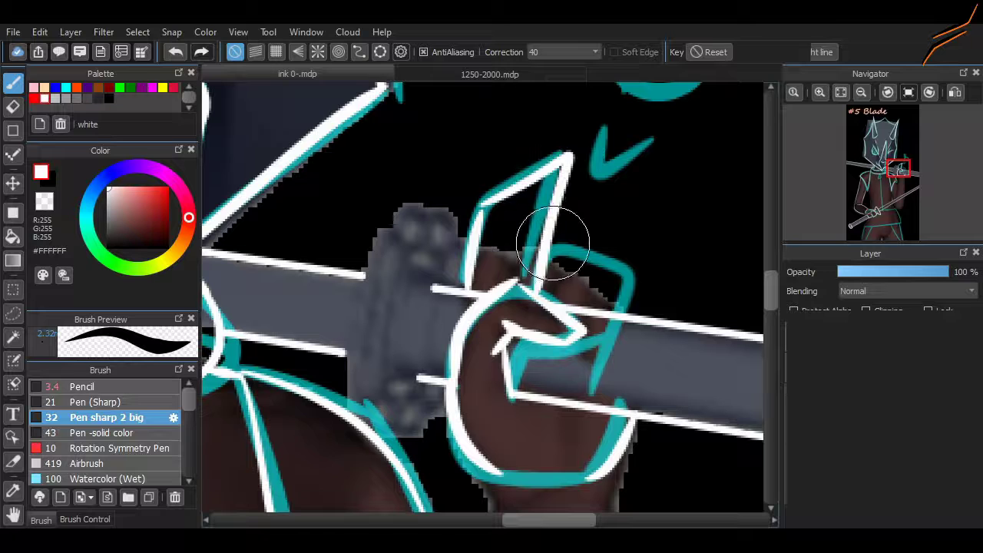
drag(613, 259, 518, 348)
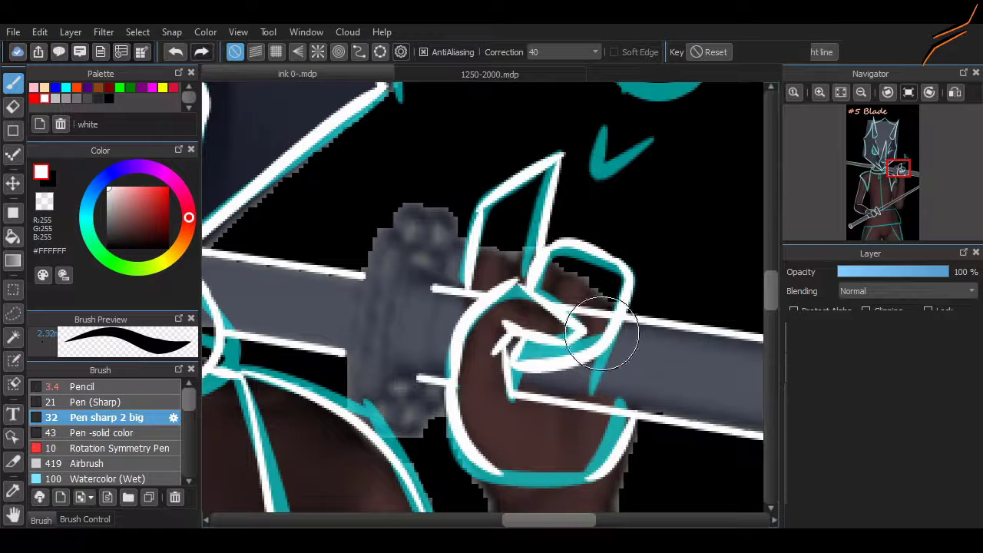
Ink the outline of the upper sword's crossguard between the blade and the raised hand.
drag(602, 332, 707, 333)
mouse_move(527, 219)
mouse_down()
mouse_move(544, 296)
mouse_move(489, 434)
mouse_up()
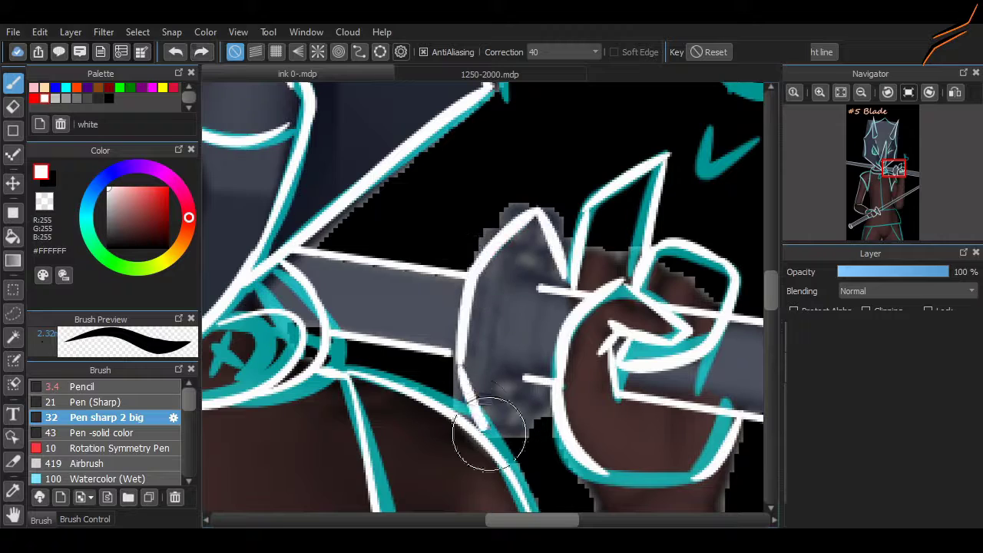
drag(494, 378, 536, 376)
key(ctrl+minus)
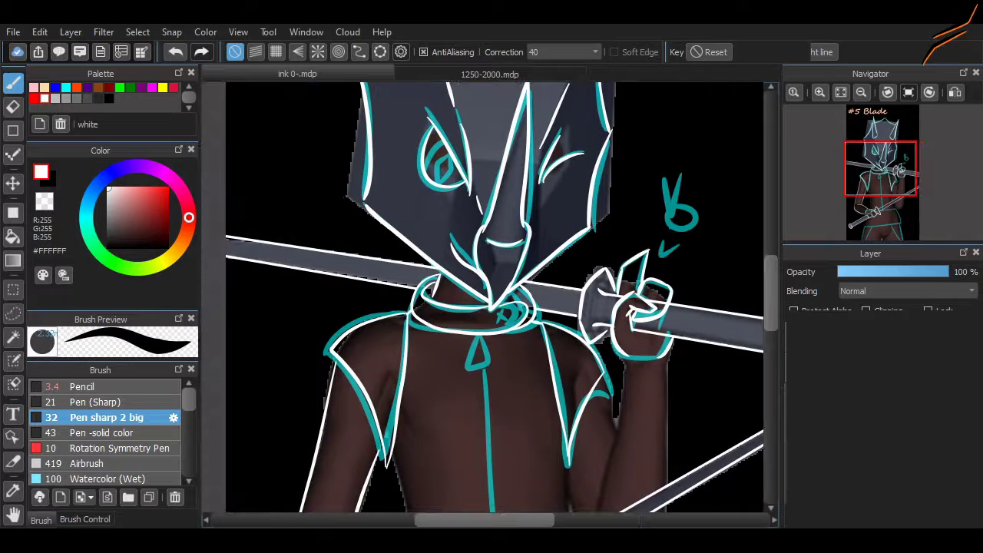
scroll(668, 231, up, 5)
drag(447, 270, 504, 256)
scroll(489, 261, up, 2)
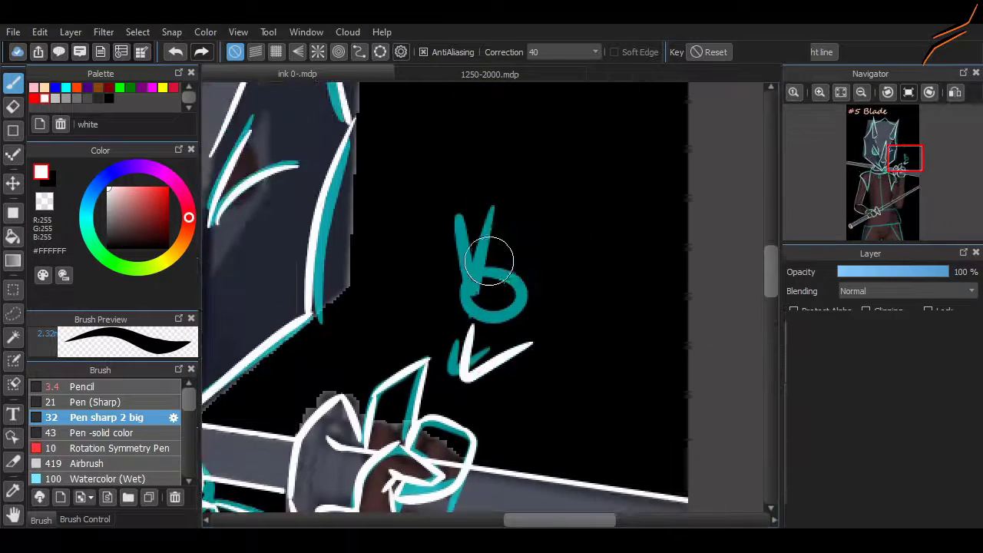
mouse_move(503, 203)
mouse_down()
mouse_move(514, 258)
mouse_move(544, 286)
mouse_move(536, 245)
mouse_move(553, 276)
mouse_move(548, 244)
mouse_up()
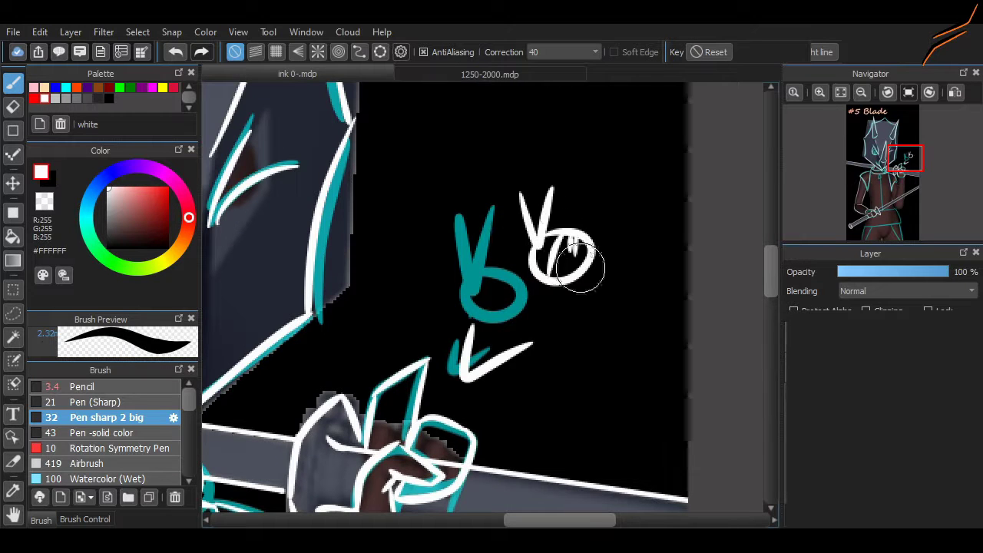
key(ctrl+z)
key(ctrl+z)
key(ctrl+z)
key(ctrl+z)
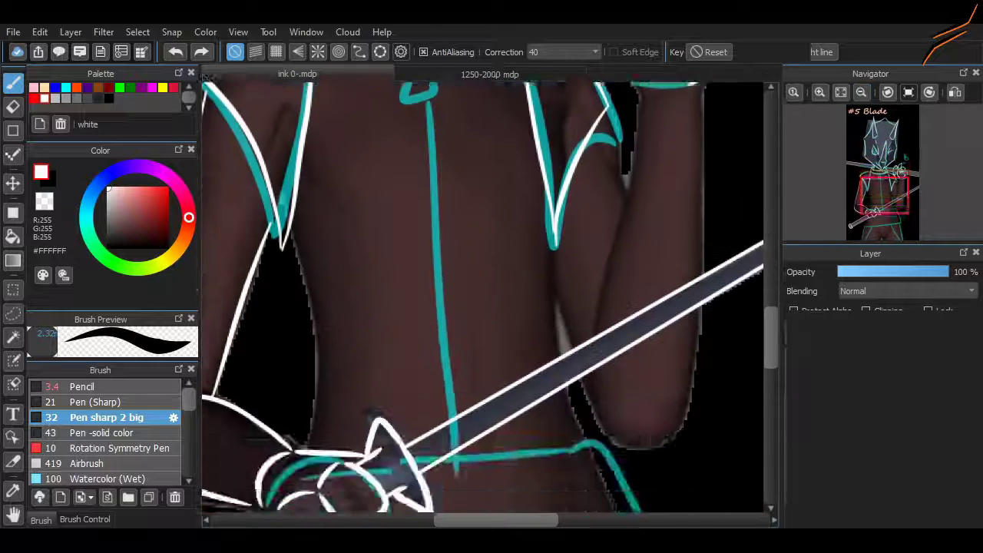
Ink the jacket's waistline and flared skirt outline down to the hem, plus the triangular zipper pull below the collar.
scroll(406, 180, up, 5)
scroll(406, 180, down, 8)
mouse_move(415, 228)
mouse_down()
mouse_move(652, 324)
mouse_move(436, 410)
mouse_move(248, 410)
mouse_move(255, 351)
mouse_move(277, 337)
mouse_move(264, 394)
mouse_move(414, 393)
mouse_up()
key(ctrl+z)
key(ctrl+z)
key(ctrl+z)
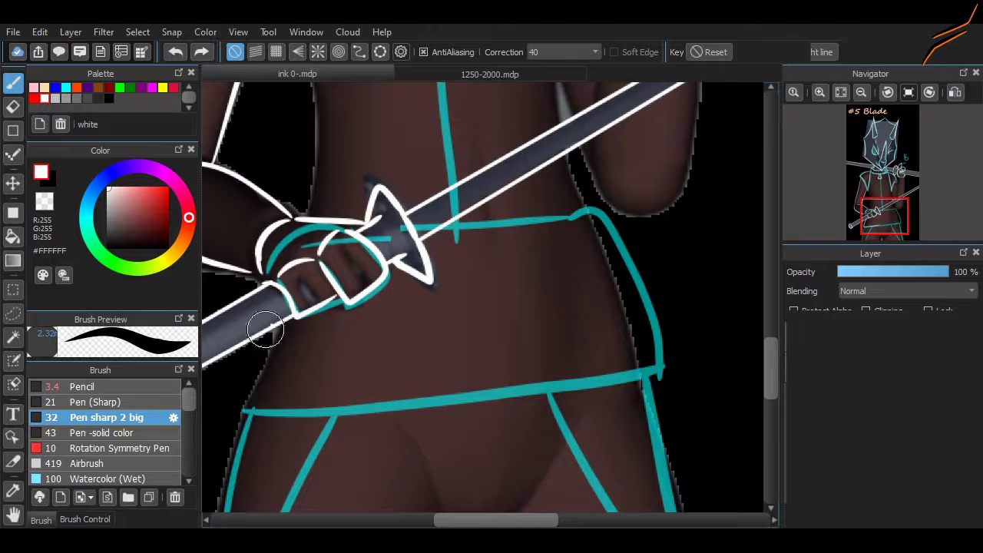
mouse_move(238, 412)
mouse_down()
mouse_move(409, 411)
mouse_move(609, 369)
mouse_move(549, 389)
mouse_move(396, 407)
mouse_move(661, 364)
mouse_up()
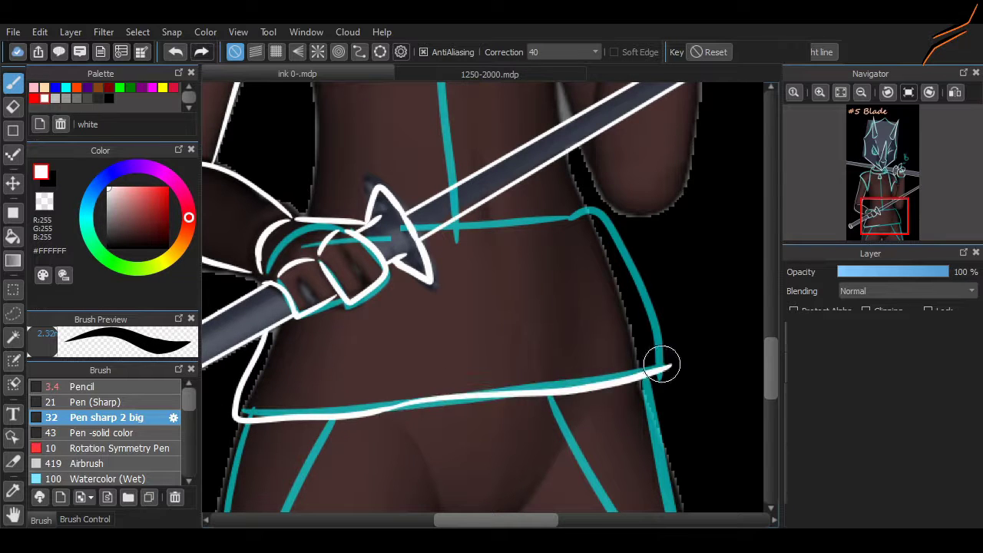
key(ctrl+z)
mouse_move(452, 224)
mouse_down()
mouse_move(628, 246)
mouse_move(620, 233)
mouse_move(658, 373)
mouse_move(451, 411)
mouse_up()
key(ctrl+z)
key(ctrl+z)
key(ctrl+y)
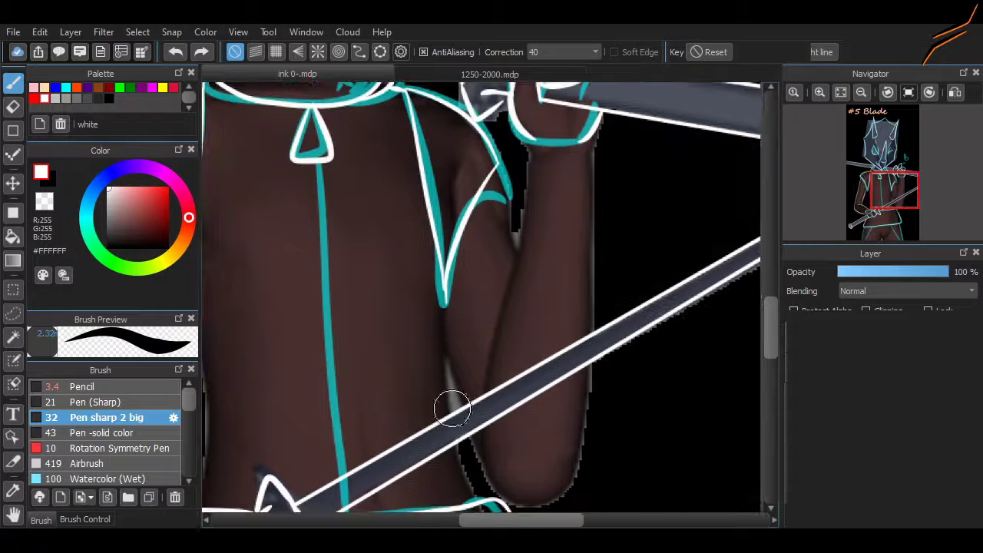
Ink both edges of the raised forearm around the elbow and the torso's side from the armhole tip to the waistline.
drag(541, 129, 490, 349)
drag(590, 142, 516, 492)
scroll(729, 319, down, 2)
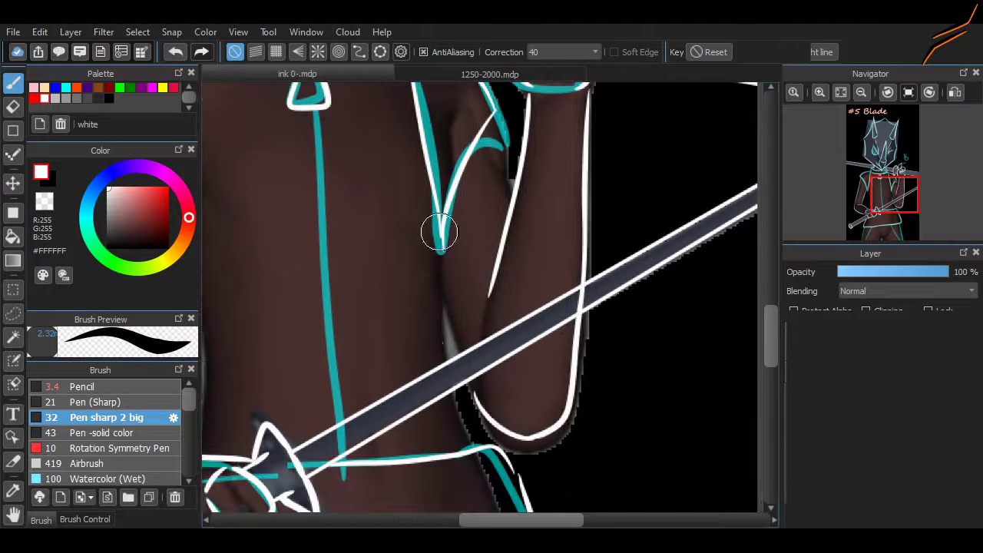
drag(439, 233, 492, 453)
key(ctrl+z)
drag(436, 234, 456, 417)
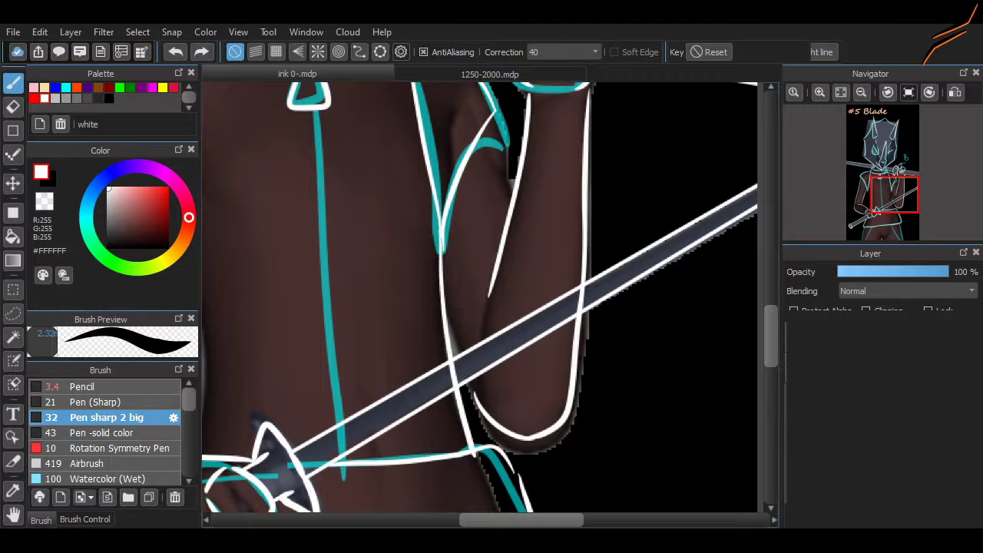
Erase the ink lines crossing the lower sword's blade and ink the upper arm's edge between the sleeve and the raised forearm.
key(e)
drag(582, 292, 582, 307)
key(p)
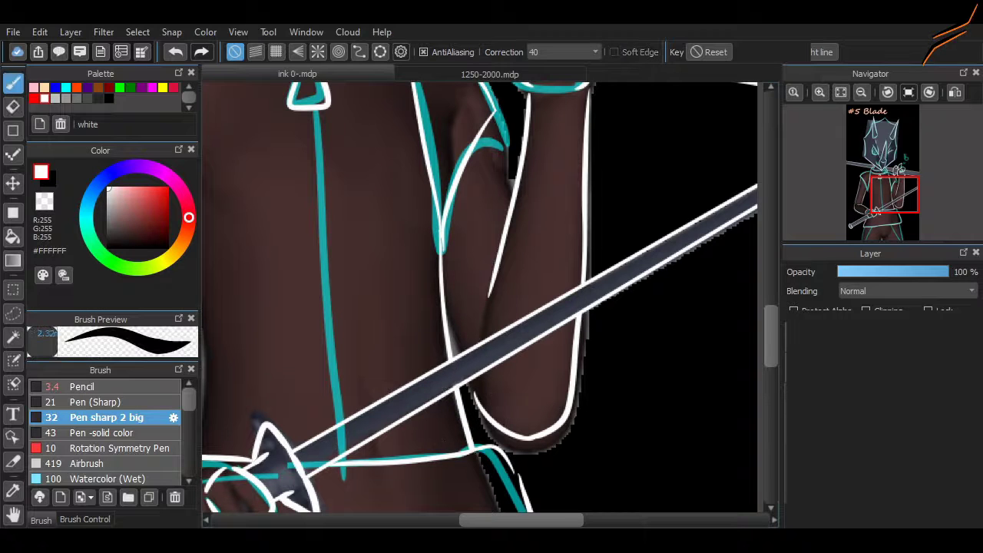
drag(485, 129, 512, 188)
drag(495, 115, 511, 204)
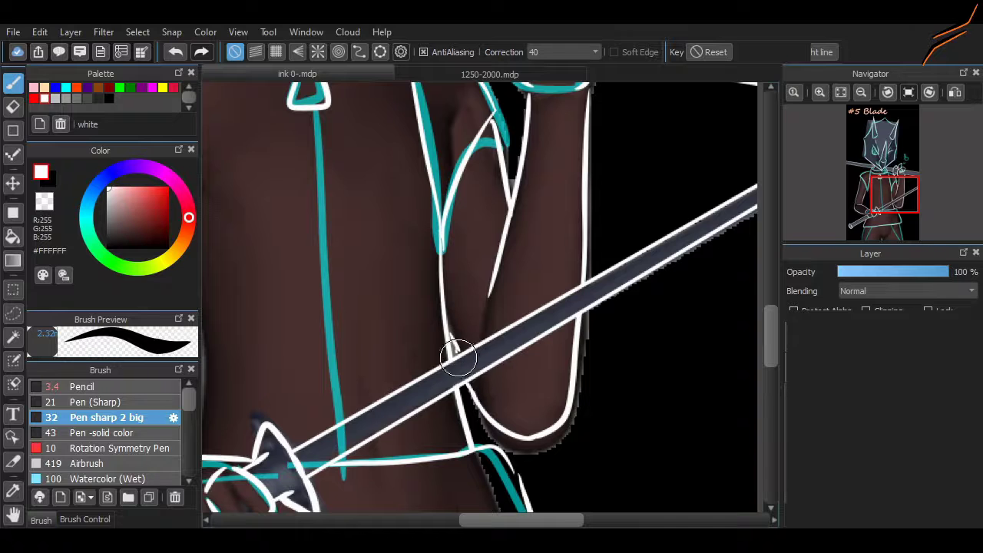
drag(461, 355, 614, 412)
Ink the jacket's centre line from the zipper pull to the blade and redraw the back of the gripping hand as a rounded outline.
mouse_move(522, 124)
mouse_down()
mouse_move(520, 369)
mouse_move(542, 476)
mouse_up()
key(e)
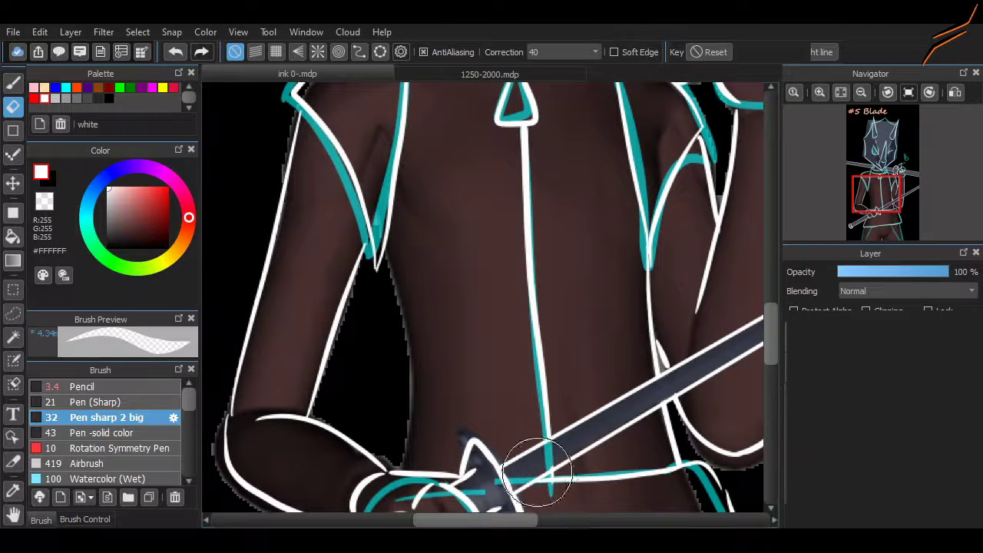
scroll(475, 319, down, 3)
scroll(461, 408, up, 4)
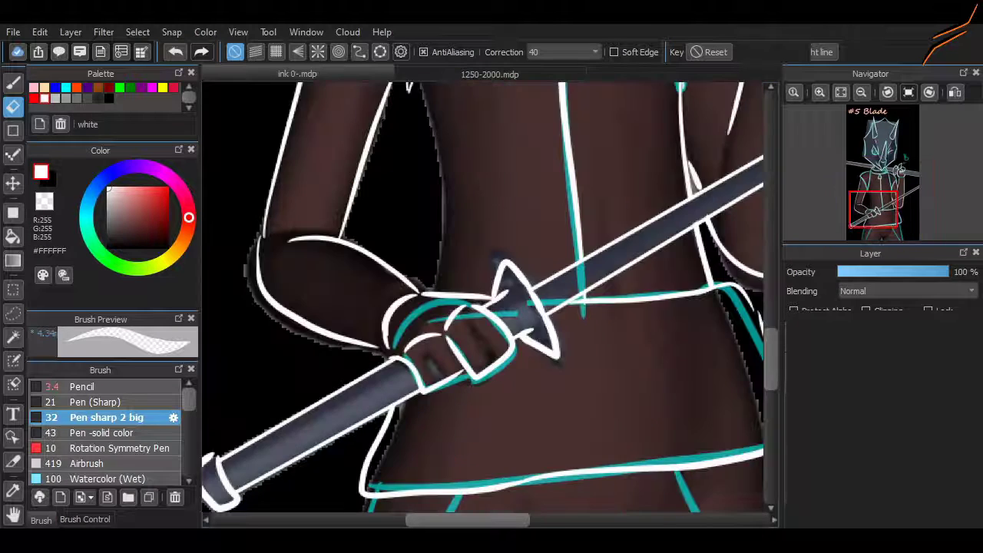
mouse_move(370, 298)
mouse_down()
mouse_move(486, 280)
mouse_move(418, 284)
mouse_move(499, 286)
mouse_up()
key(p)
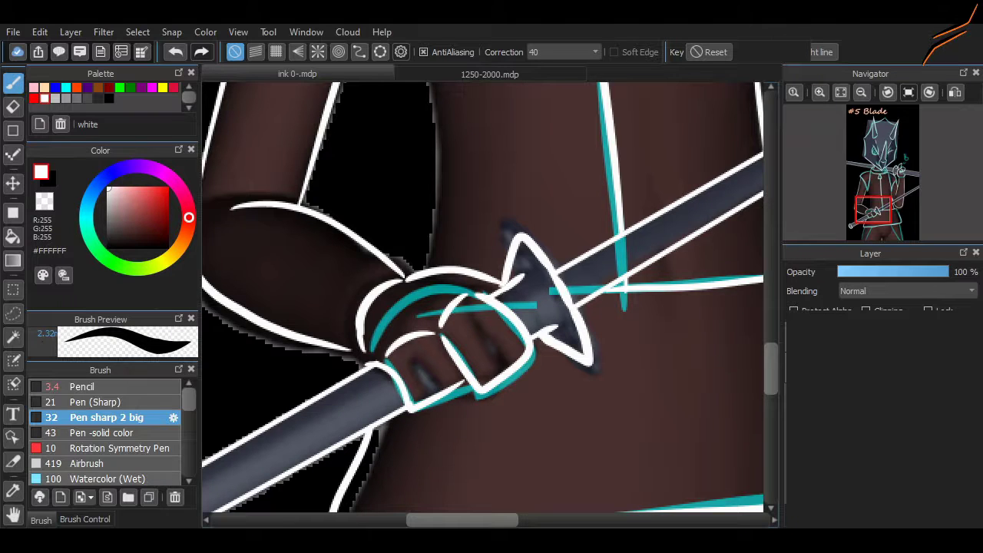
Ink the torso's remaining side and the leg lines below the hem, erasing the stretch that crosses the gripping hand and skirt.
scroll(614, 467, down, 3)
scroll(614, 467, up, 2)
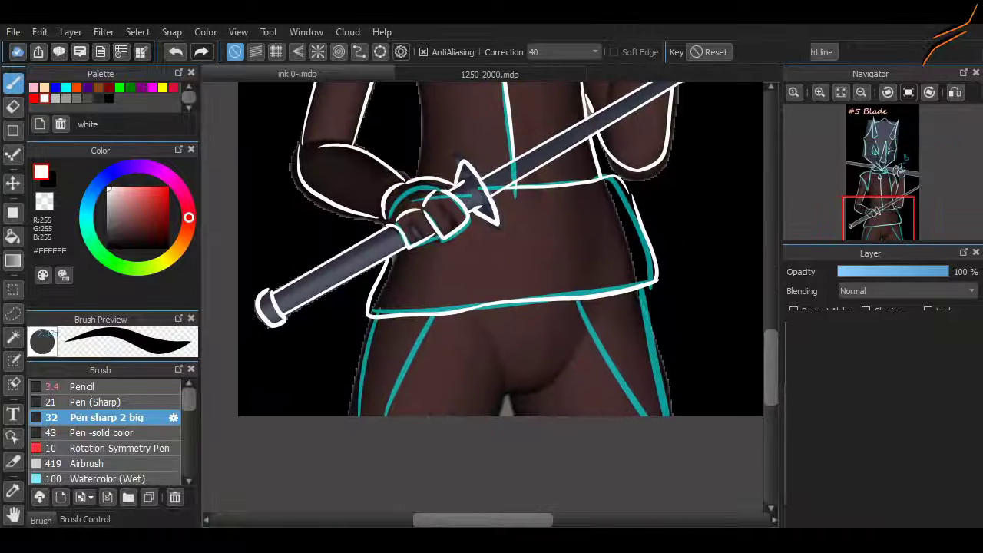
scroll(656, 268, up, 1)
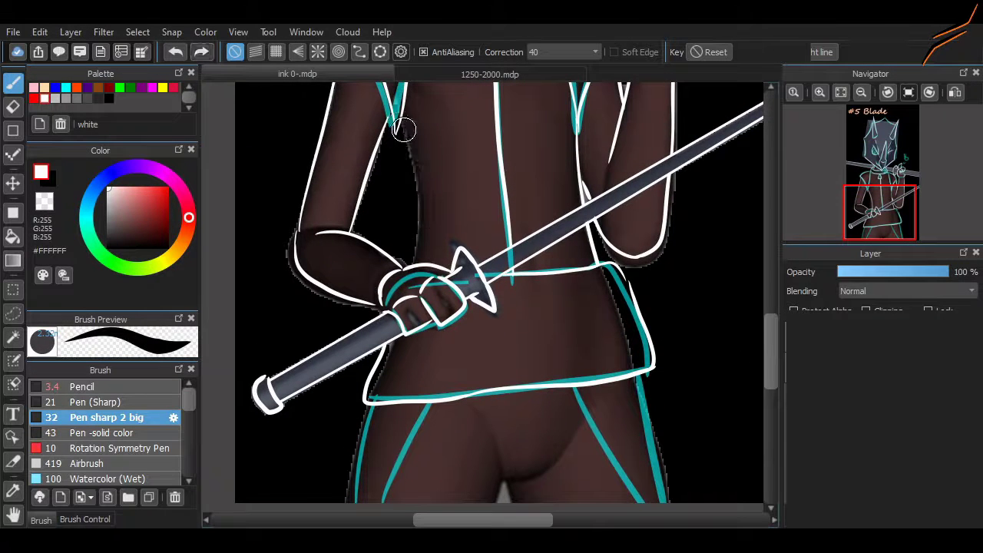
drag(402, 126, 404, 358)
key(e)
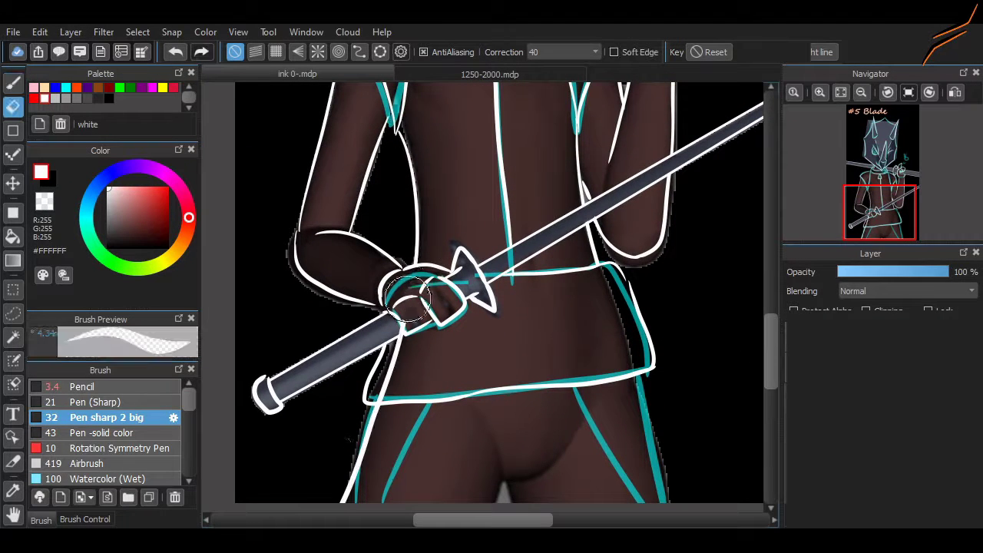
key(b)
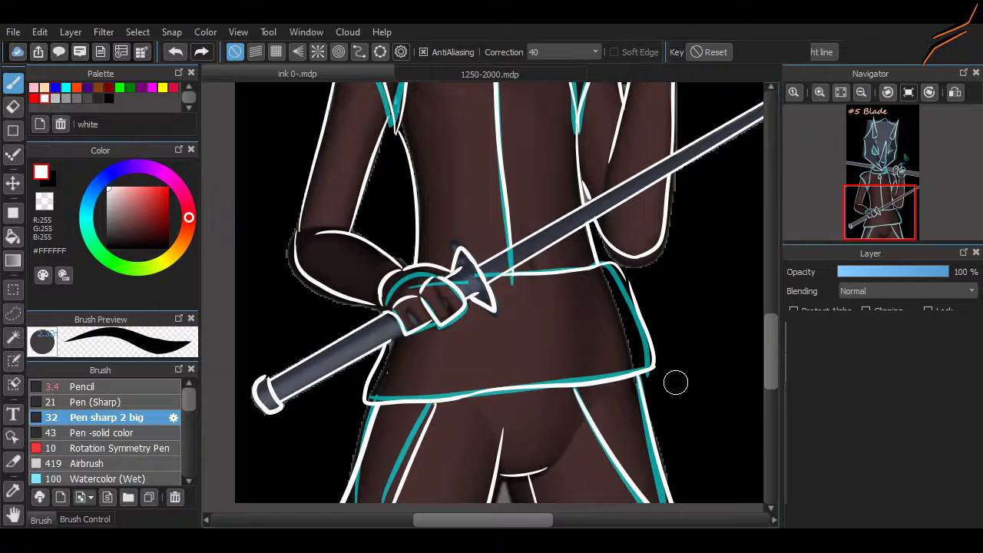
Ink vertical pleats across the jacket's skirt from waistline to hem, and hide the 3D reference and the cyan sketch.
scroll(675, 382, up, 5)
scroll(582, 367, down, 3)
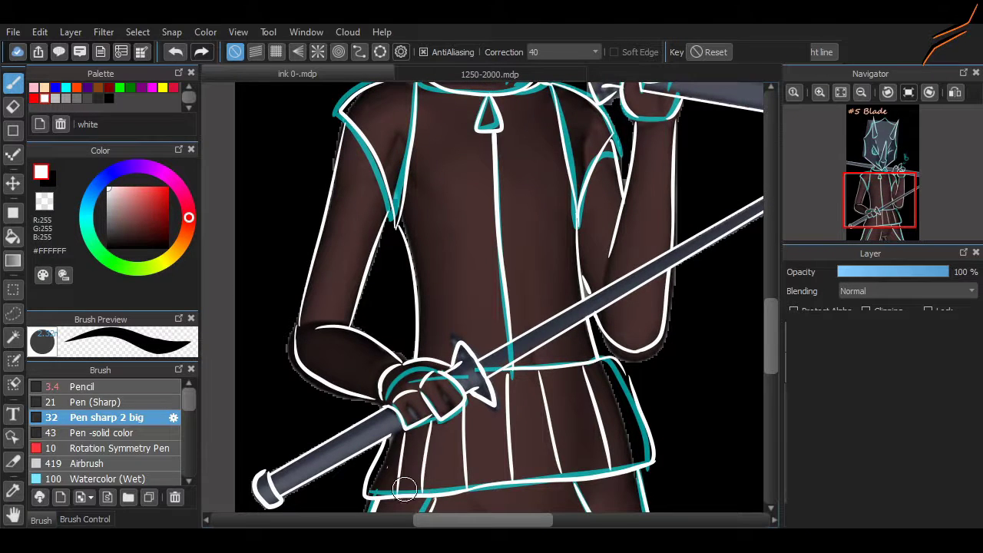
scroll(748, 326, up, 10)
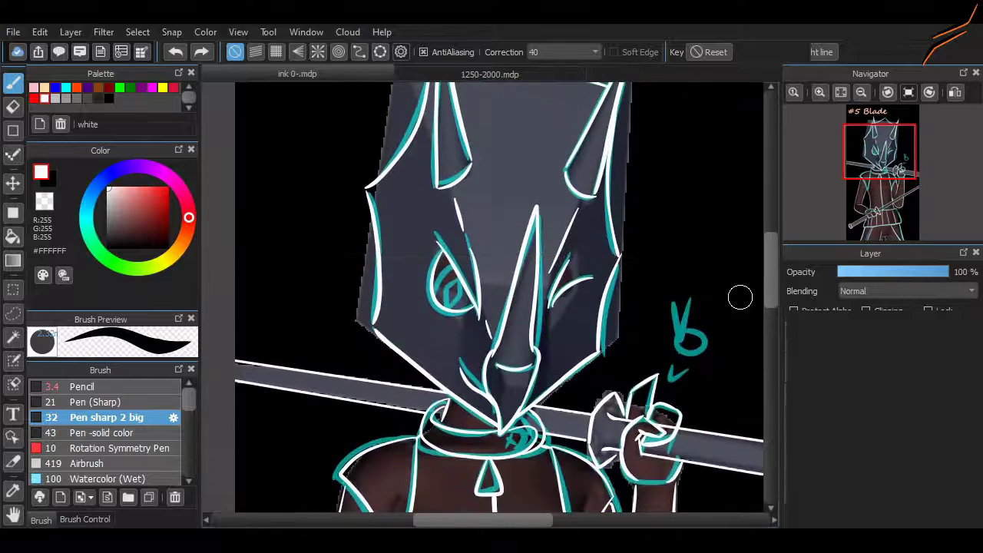
scroll(739, 297, down, 5)
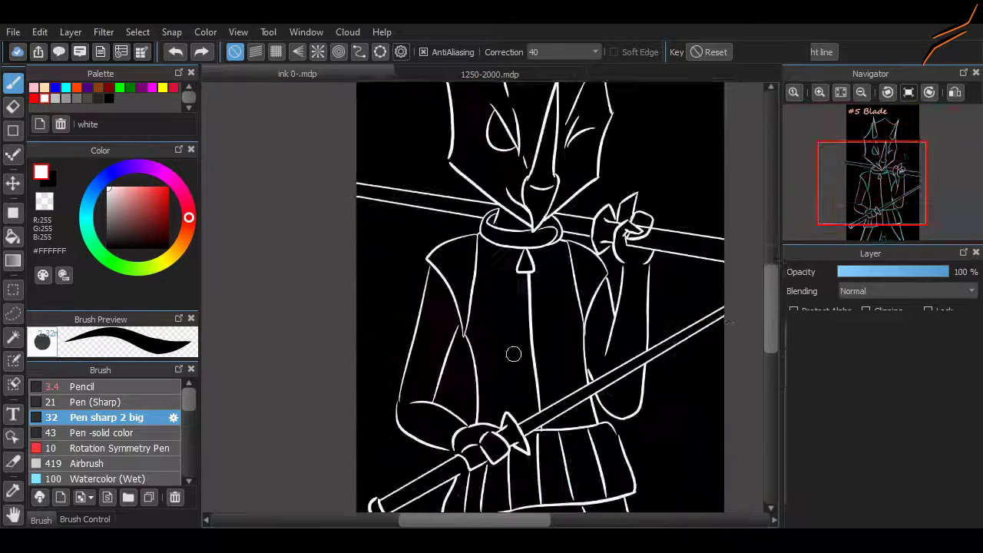
Draw a red curved iris arc and a red diamond-shaped pupil inside the mask's eye, following the cyan sketch.
scroll(638, 314, up, 4)
scroll(598, 342, down, 3)
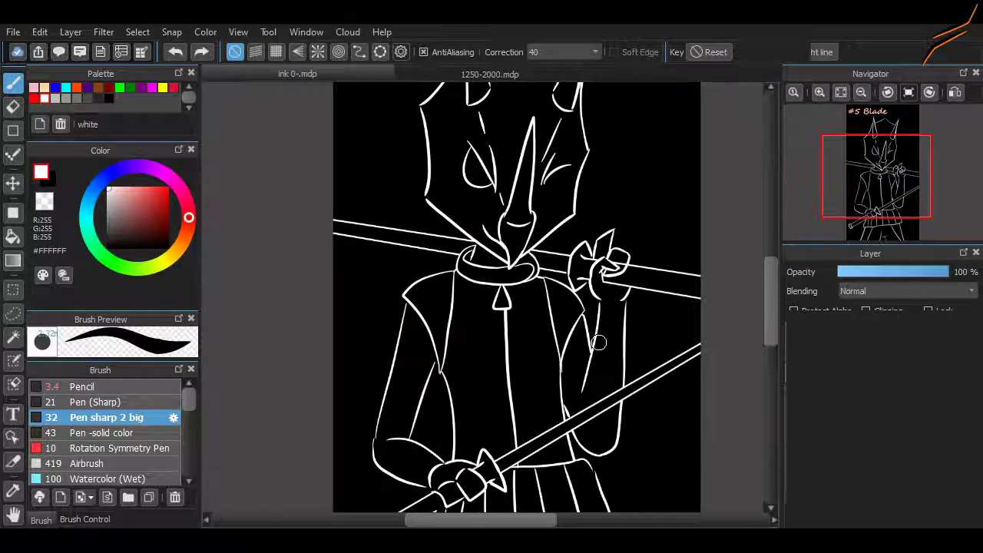
scroll(516, 299, up, 2)
scroll(516, 299, down, 3)
scroll(516, 299, up, 4)
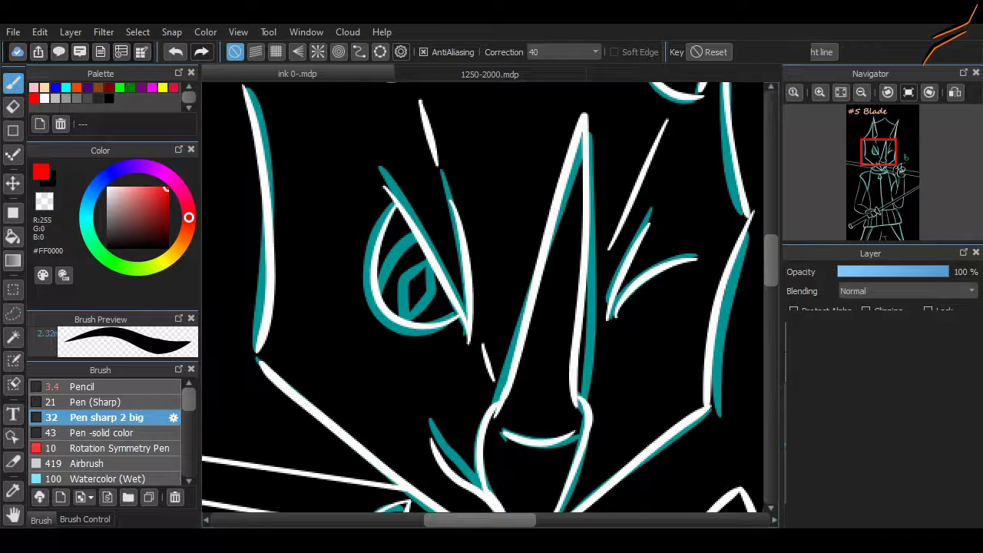
scroll(484, 296, up, 2)
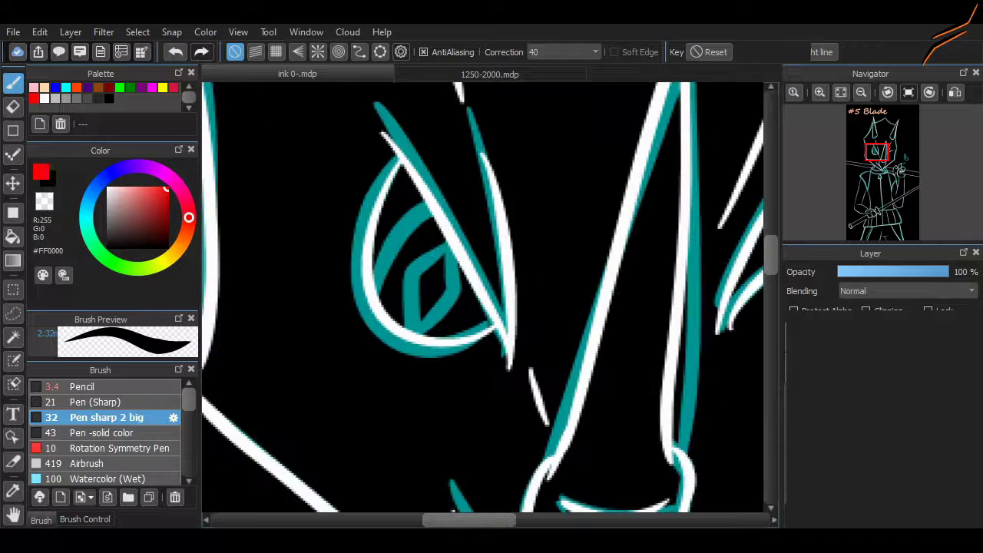
mouse_move(443, 298)
mouse_down()
mouse_move(412, 269)
mouse_move(410, 325)
mouse_move(377, 265)
mouse_move(369, 298)
mouse_move(427, 208)
mouse_up()
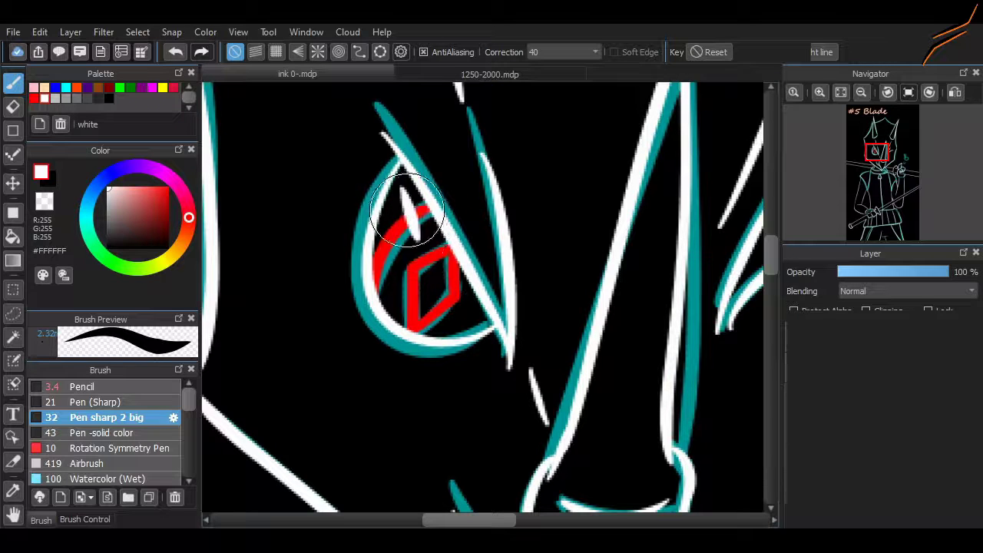
key(ctrl+z)
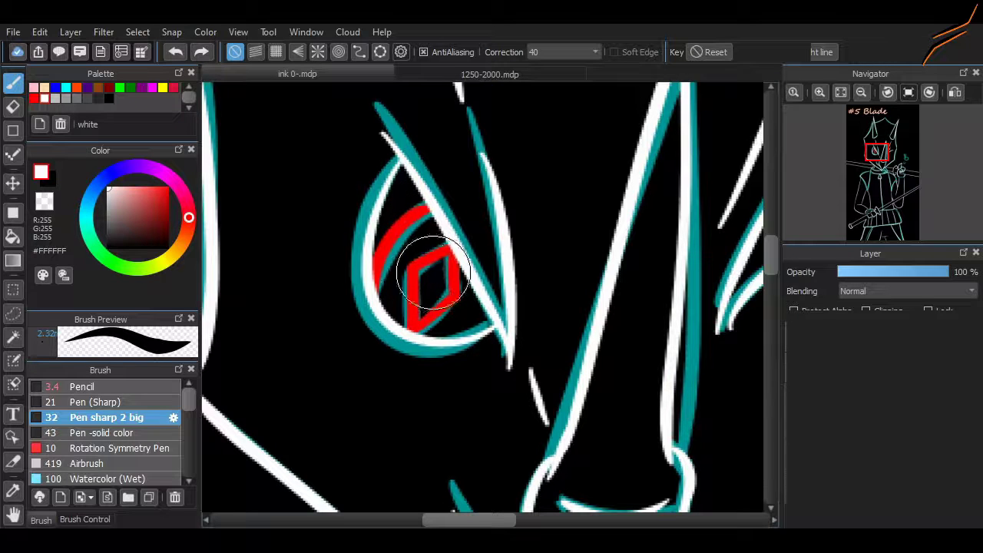
key(ctrl+z)
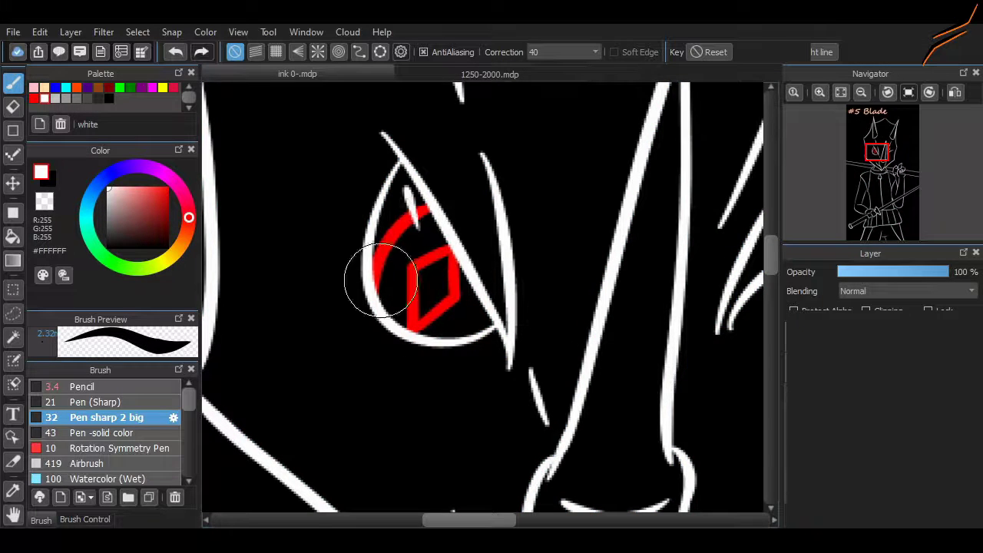
key(ctrl+z)
Lay out a wavy snapping curve along the upper sword's blade from the canvas edge to the crossguard.
scroll(592, 220, right, 3)
scroll(592, 220, down, 2)
scroll(538, 269, down, 3)
scroll(752, 294, up, 2)
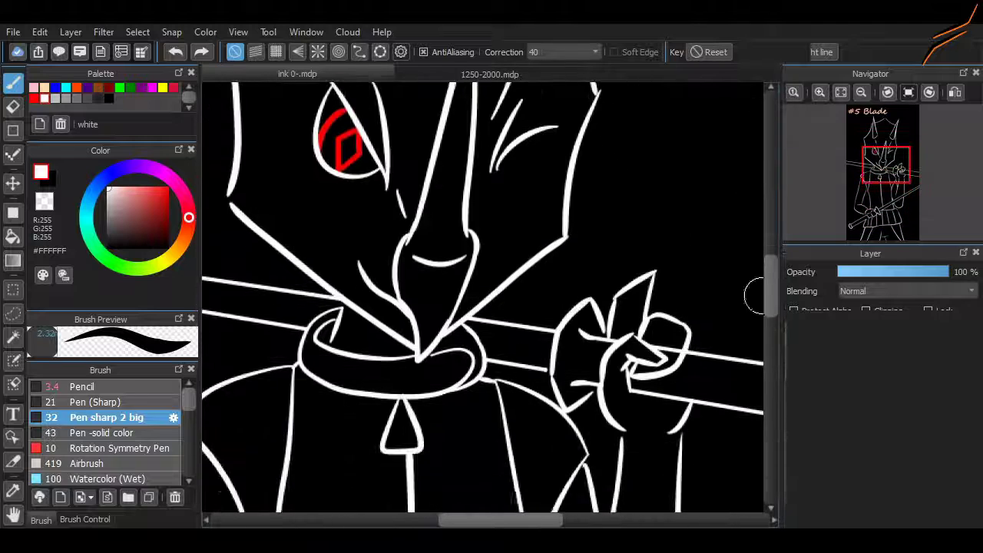
scroll(752, 294, left, 5)
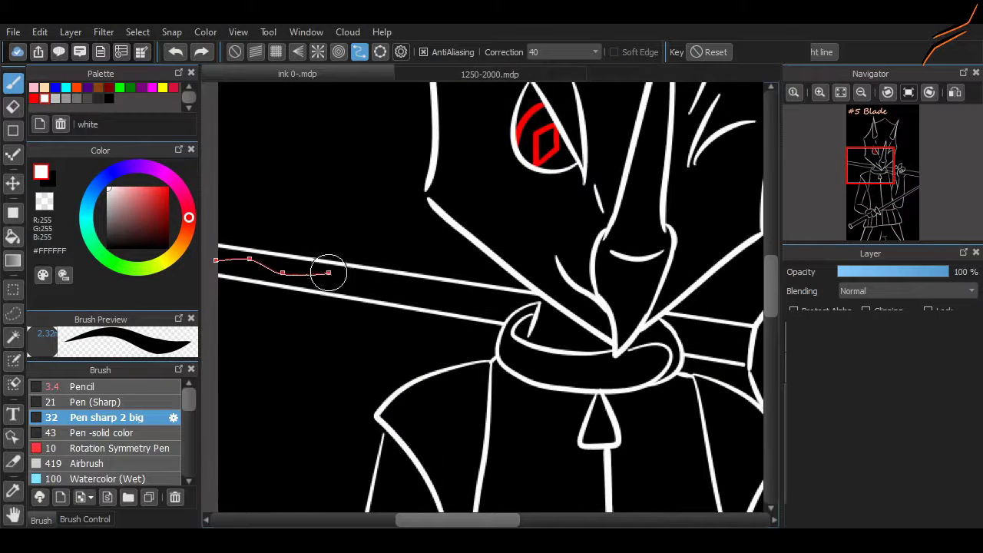
double_click(741, 357)
Render the upper sword's wavy curve in red with the Pen (Sharp) brush at size 11.
click(98, 401)
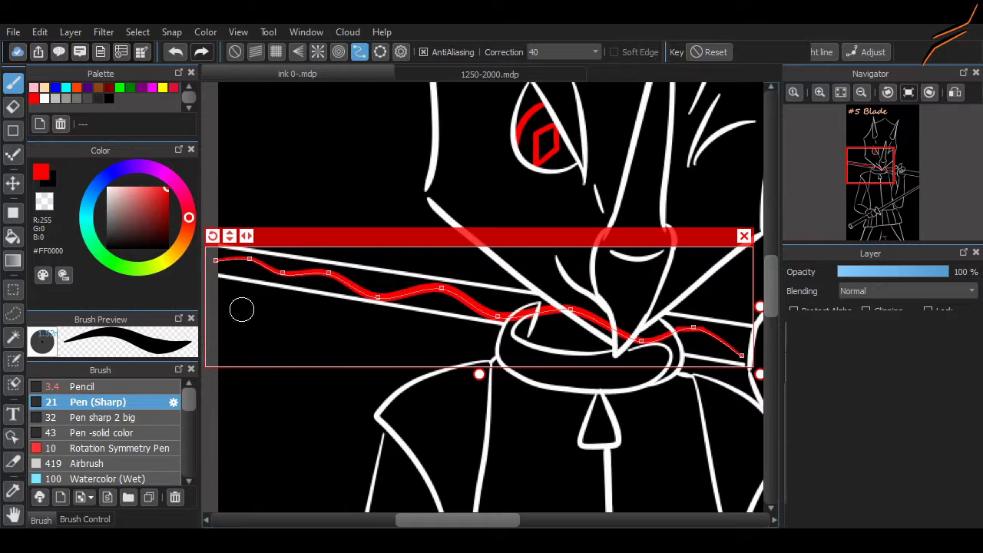
click(85, 519)
click(60, 392)
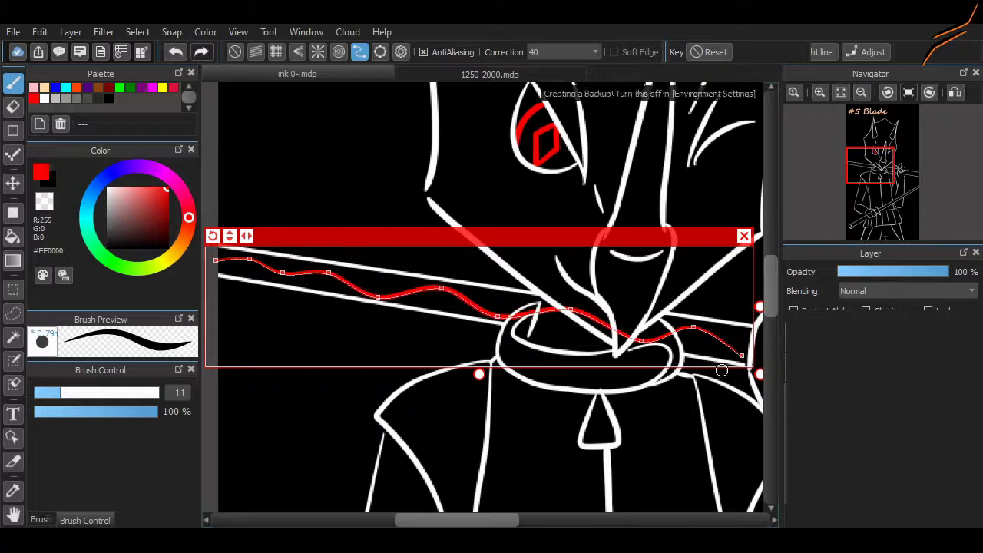
scroll(308, 278, down, 3)
key(Return)
scroll(309, 278, down, 1)
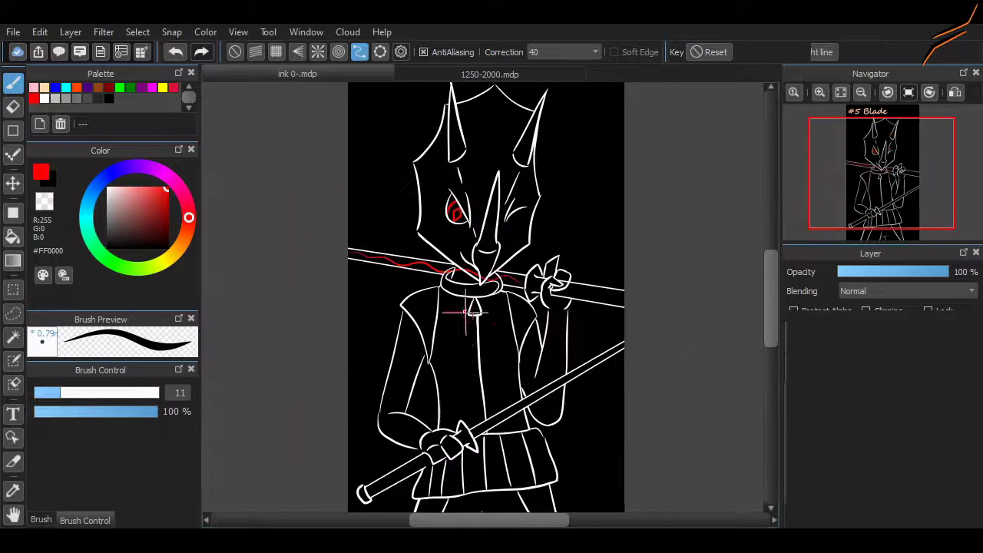
Draw a red wavy curve along the lower sword's blade from the crossguard to the canvas edge.
scroll(507, 390, up, 4)
click(512, 393)
click(550, 345)
click(665, 303)
scroll(665, 304, down, 1)
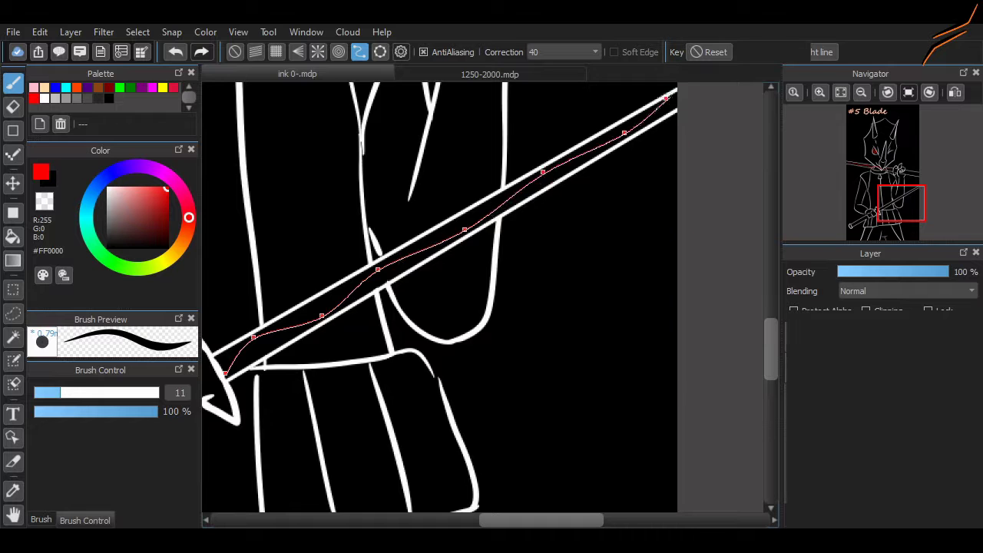
key(Return)
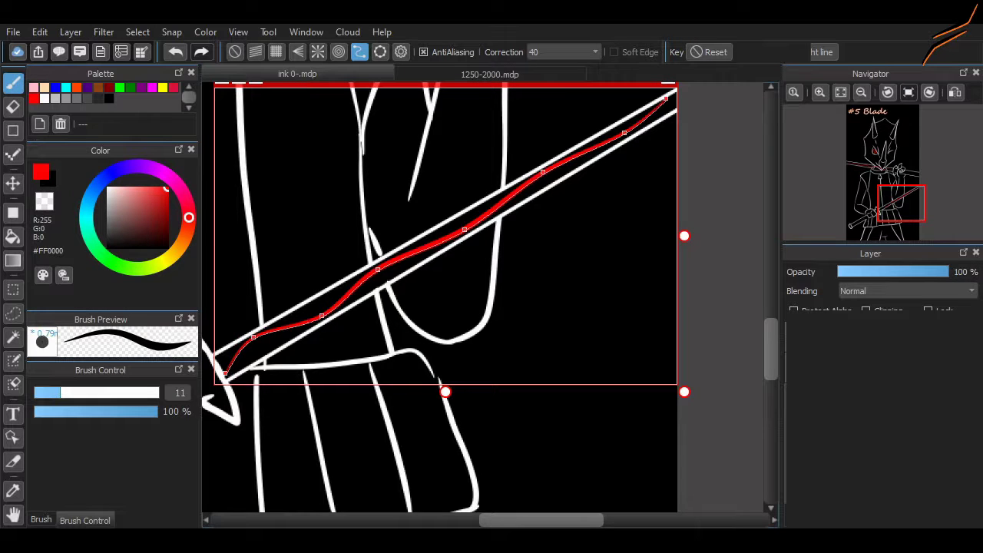
key(Return)
Erase the upper sword's red wave where it passes over the mask's chin and the collar.
scroll(445, 307, down, 2)
scroll(345, 292, up, 4)
key(e)
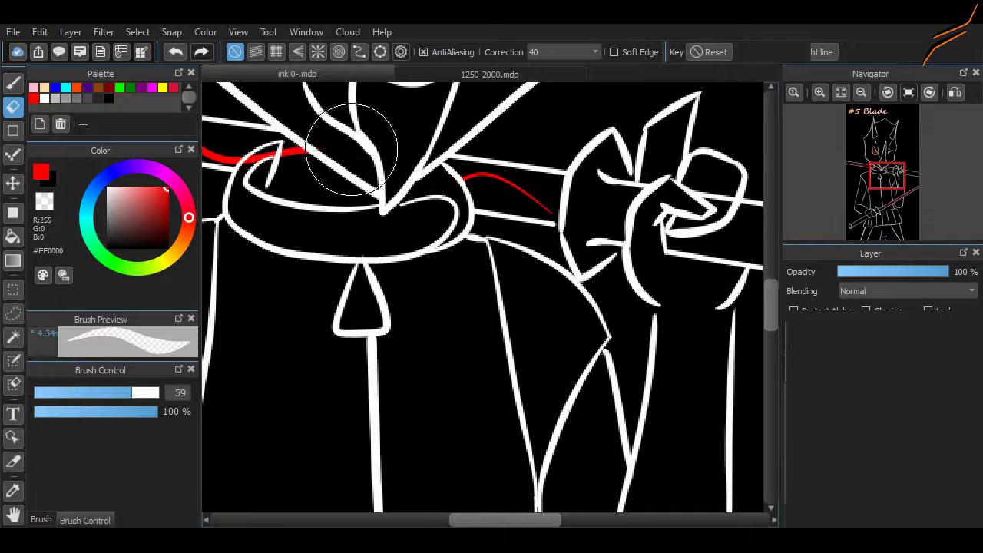
drag(351, 148, 284, 156)
key(b)
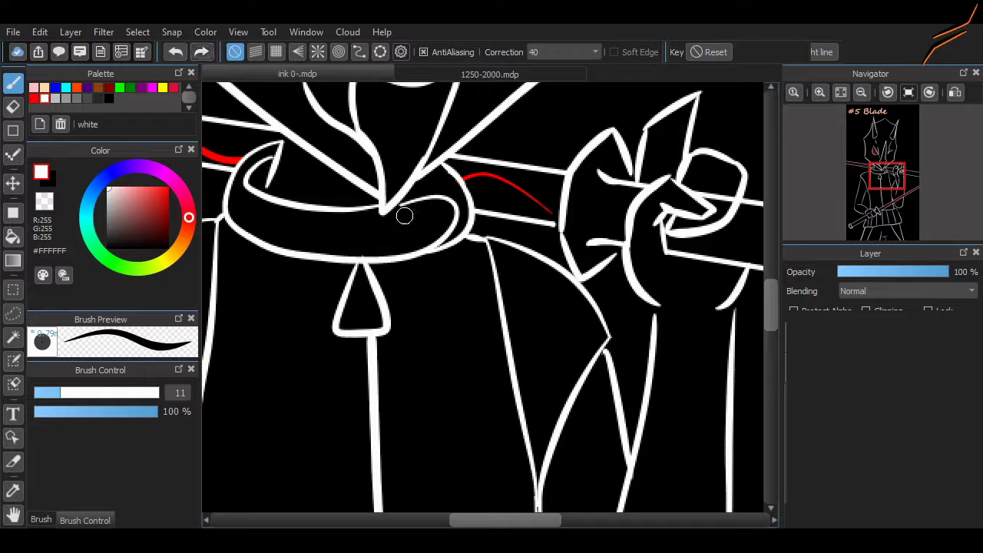
Draw a small white cross inside the collar's curved fold beside the mask's chin.
scroll(430, 274, down, 3)
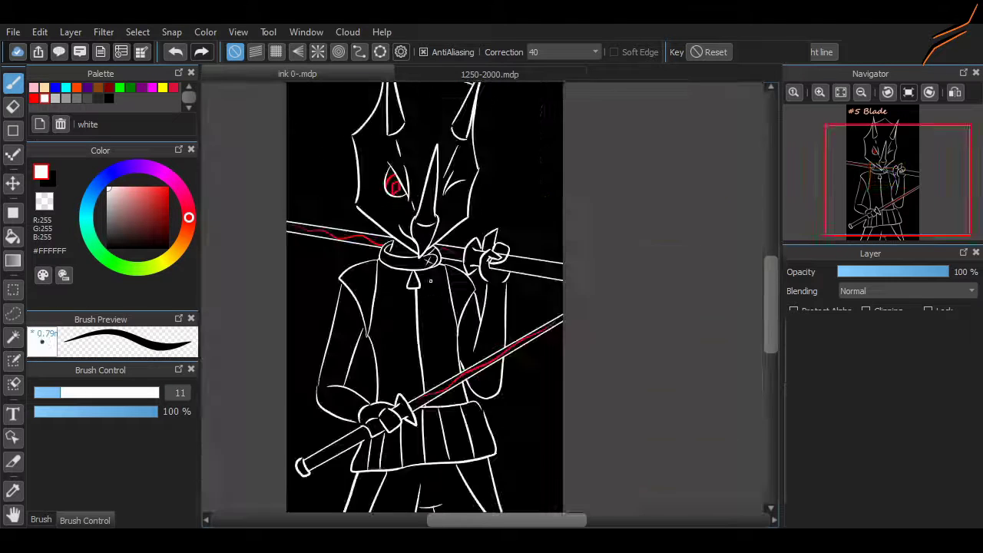
scroll(373, 220, up, 3)
scroll(373, 220, down, 2)
scroll(472, 299, down, 3)
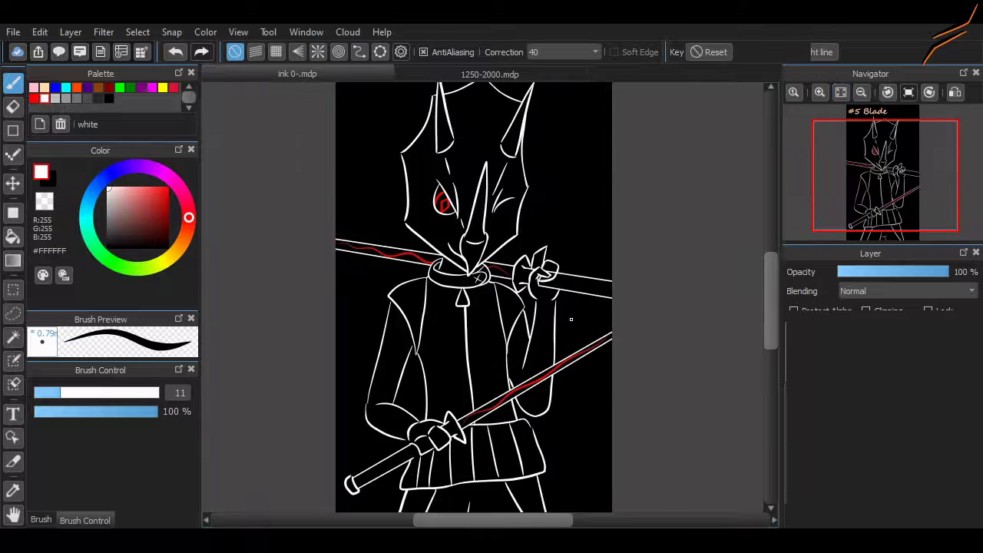
scroll(472, 299, up, 3)
scroll(501, 303, up, 4)
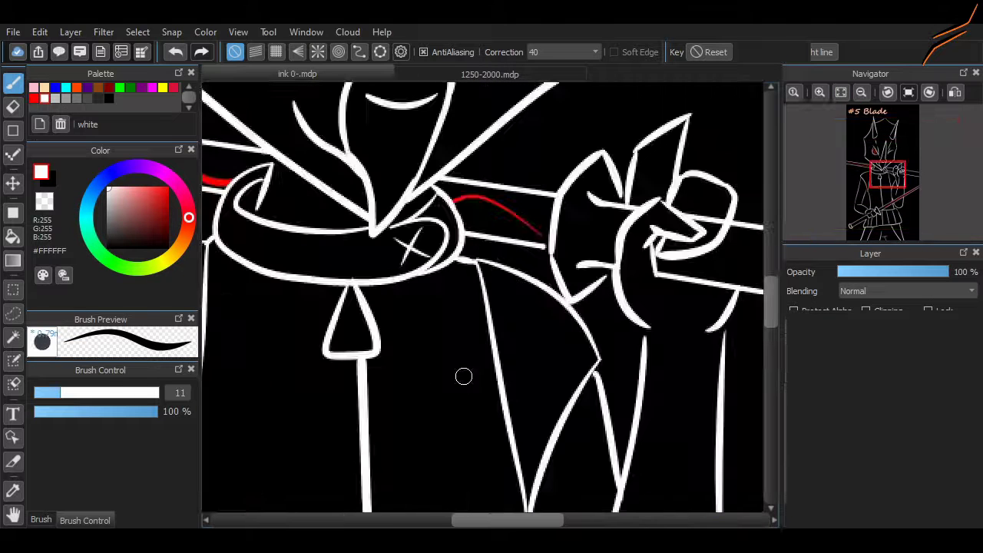
Draw two angular red marks on the jacket's chest between the zipper and the shoulder seam.
scroll(758, 292, down, 2)
drag(403, 286, 448, 248)
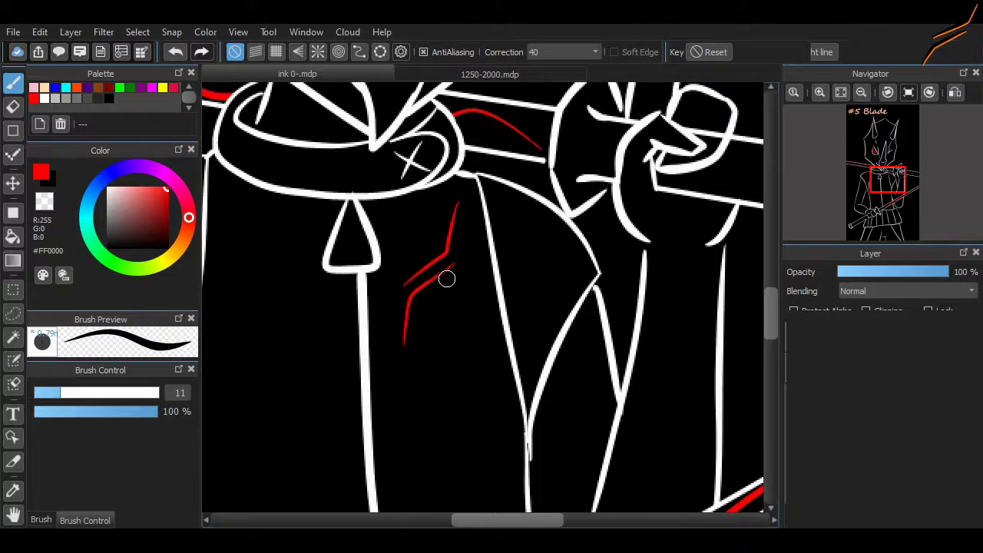
scroll(446, 279, down, 4)
scroll(430, 142, up, 4)
scroll(418, 273, down, 3)
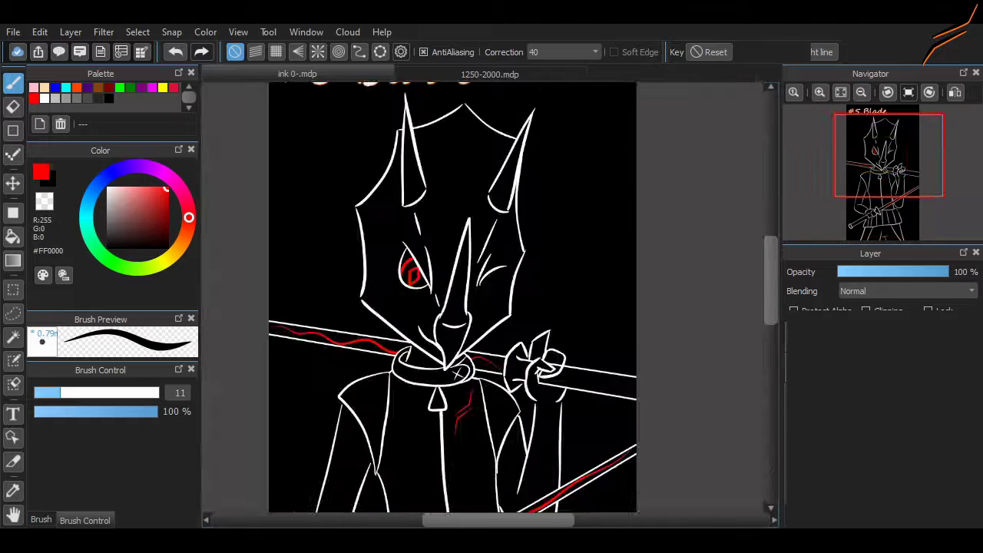
scroll(430, 277, down, 3)
scroll(369, 351, up, 2)
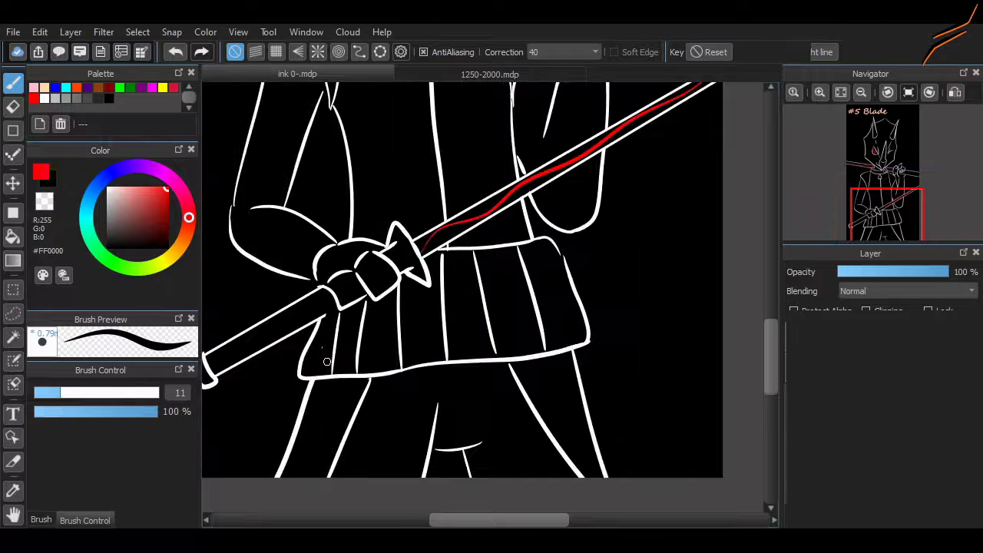
Check the 1250-2000.mdp reference drawing and add a short slanted white crease above the curved line opposite the red eye.
key(e)
scroll(273, 412, up, 5)
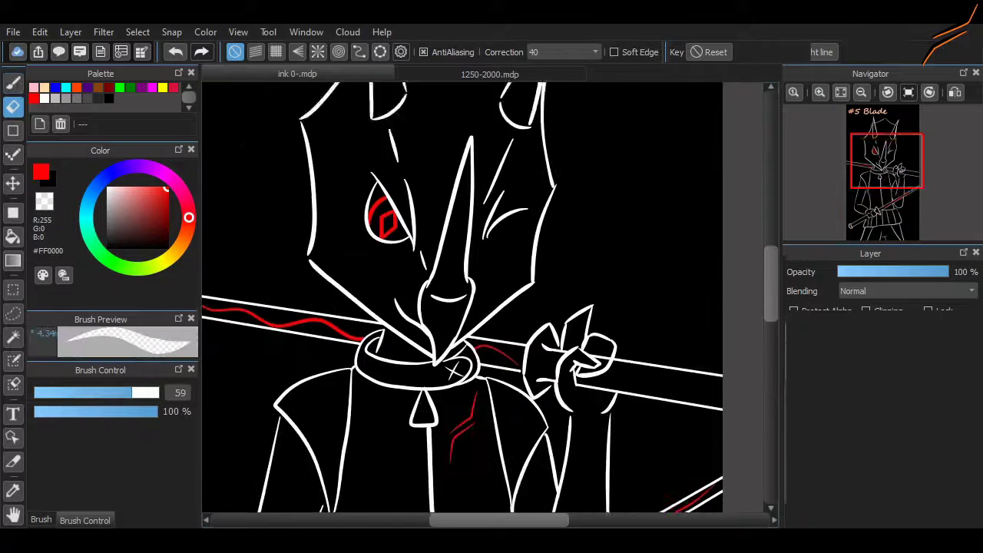
scroll(308, 358, down, 3)
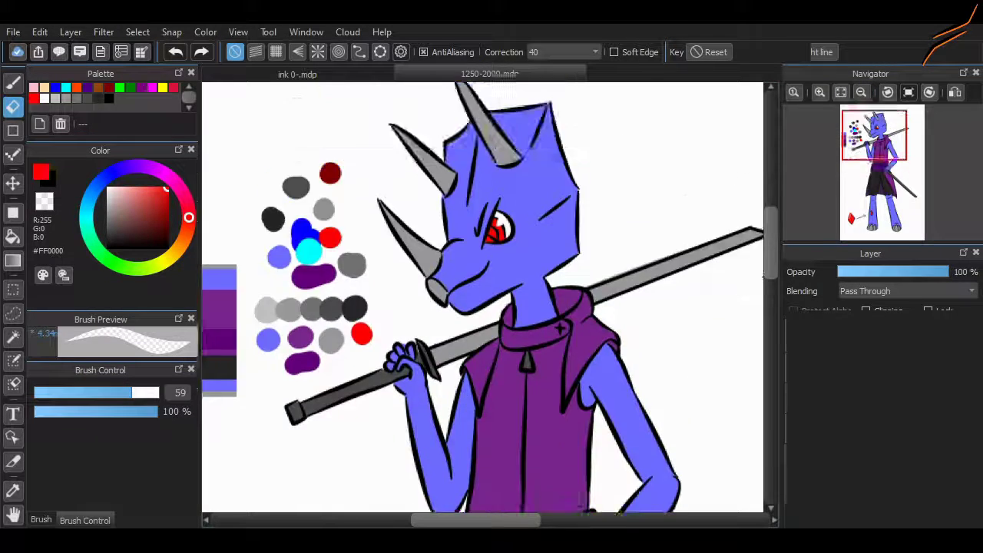
scroll(465, 153, up, 4)
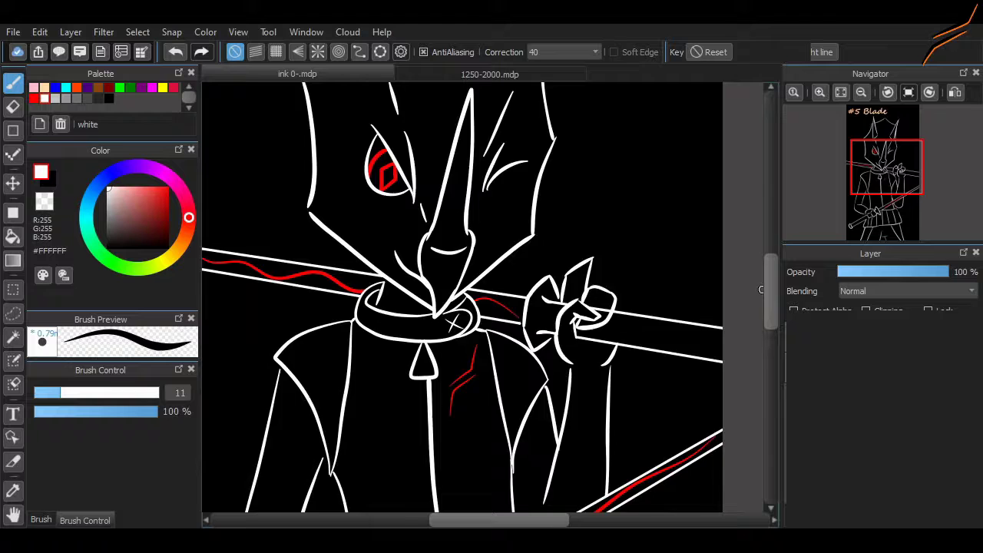
scroll(658, 278, up, 3)
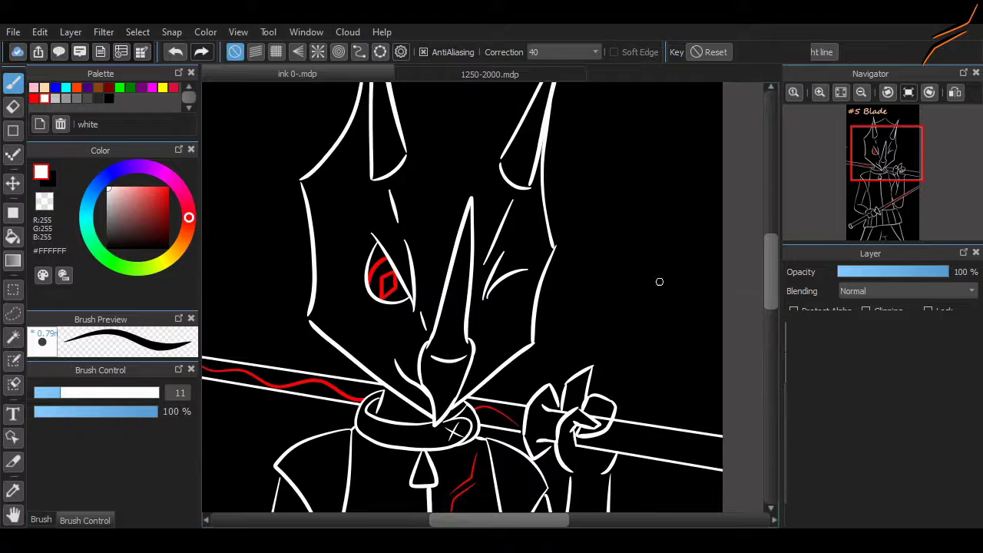
scroll(352, 164, up, 2)
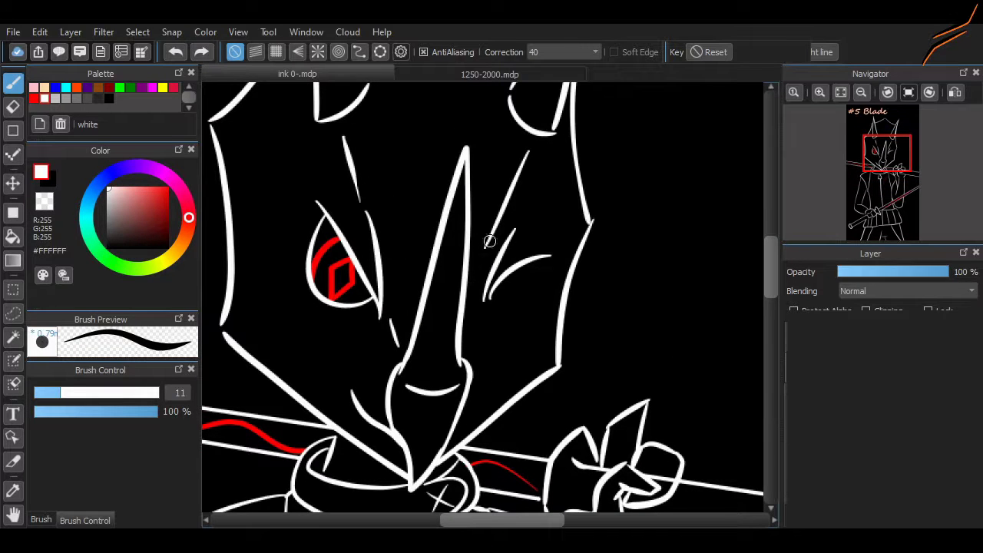
Draw a thin white cheek curve below the red eye and a short horizontal line between the eye and the nose horn.
drag(371, 324, 341, 382)
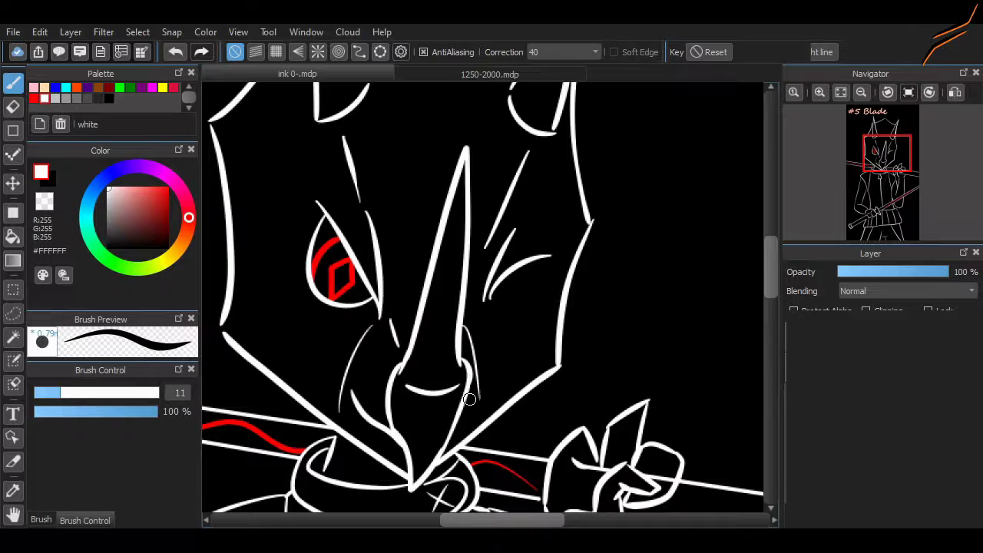
drag(360, 239, 339, 302)
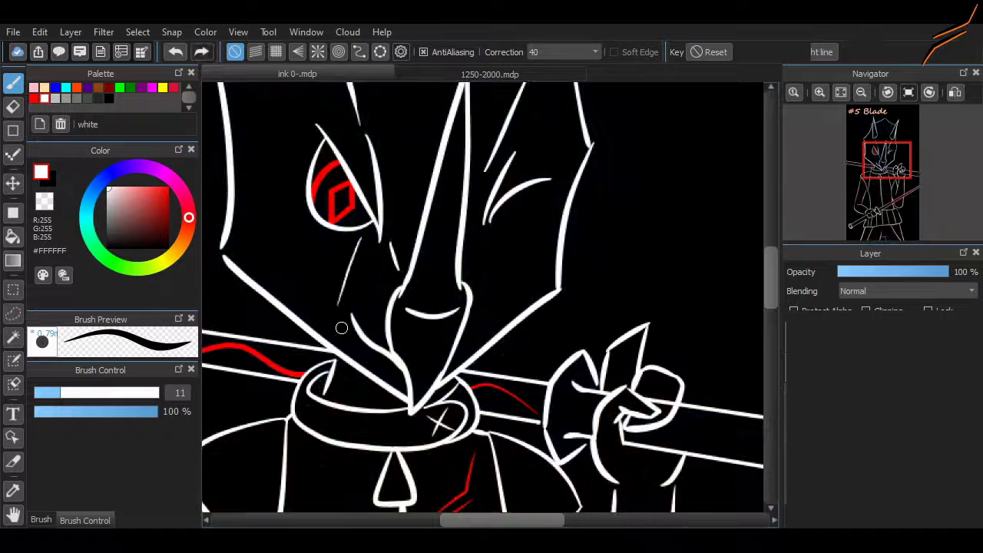
scroll(402, 411, up, 3)
scroll(402, 411, left, 3)
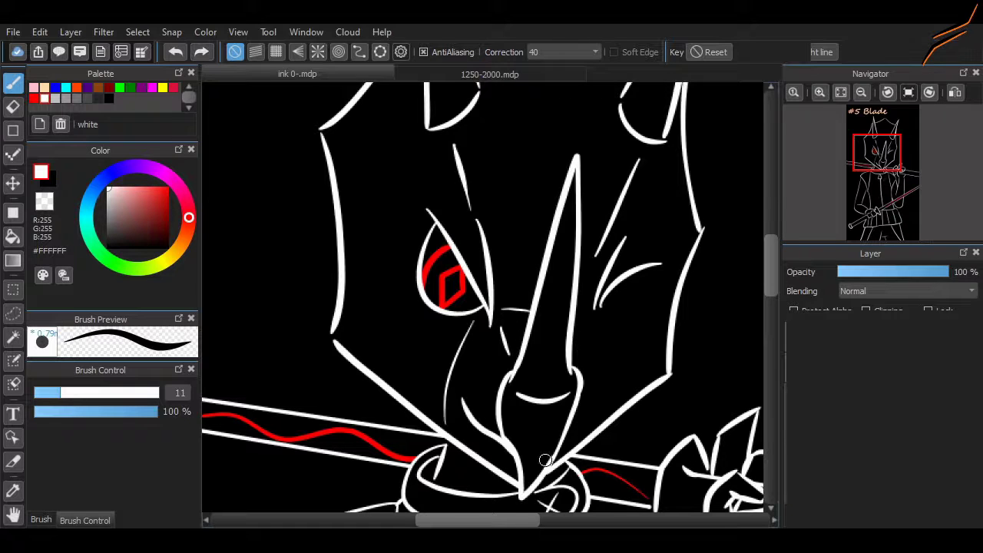
Try a short diagonal white line across the upper sleeve of the arm holding the lower sword.
scroll(572, 427, down, 3)
scroll(572, 428, up, 5)
scroll(267, 287, down, 8)
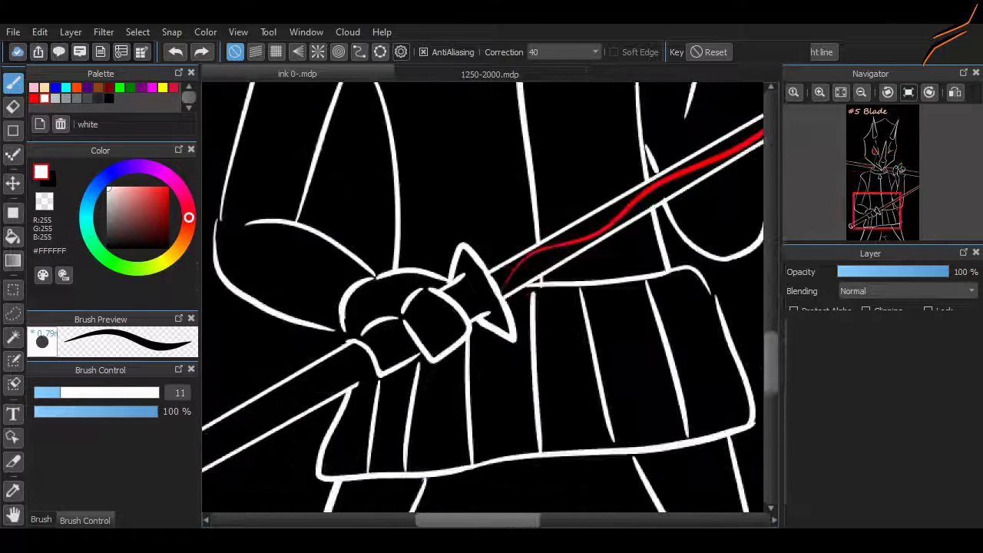
scroll(268, 288, up, 5)
scroll(267, 287, down, 3)
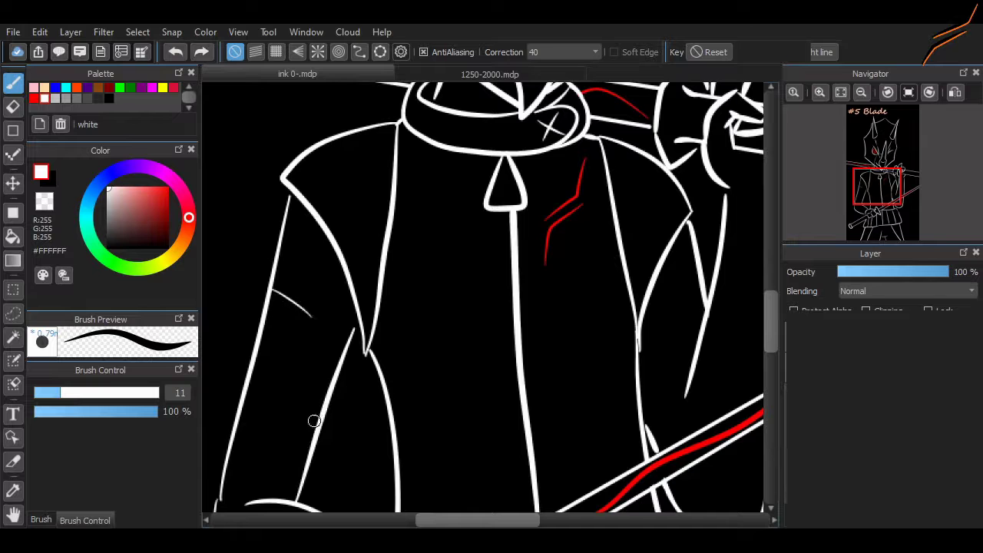
scroll(456, 343, down, 3)
scroll(671, 336, up, 3)
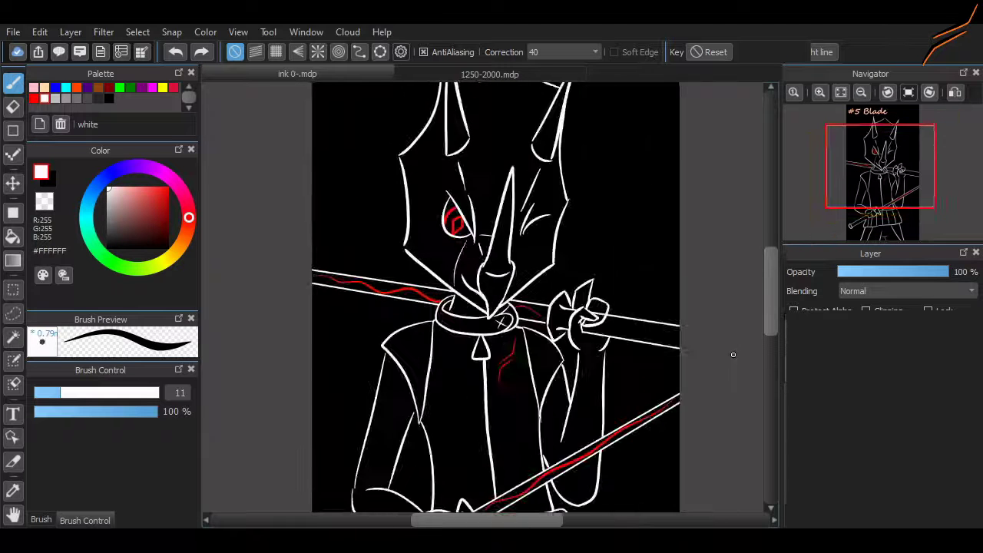
Remove the thin cheek curve below the red eye, keeping the short horizontal line beside the nose horn.
scroll(741, 353, down, 3)
scroll(640, 363, up, 2)
scroll(551, 459, left, 2)
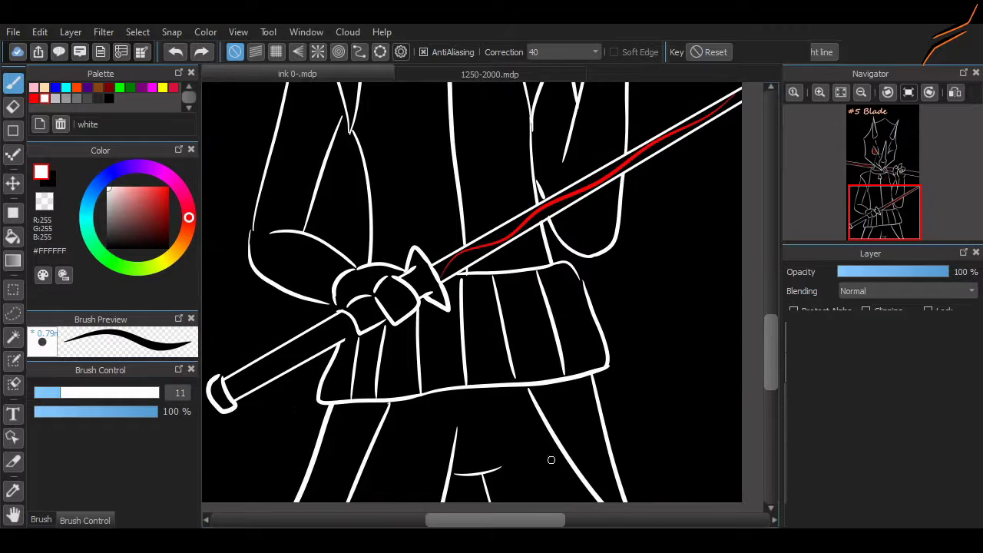
scroll(551, 340, up, 5)
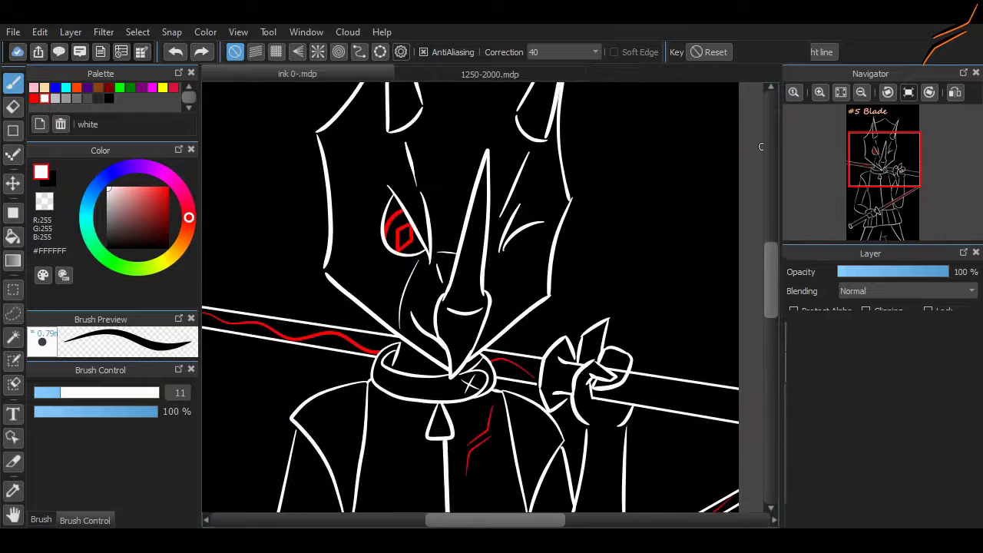
scroll(760, 273, up, 2)
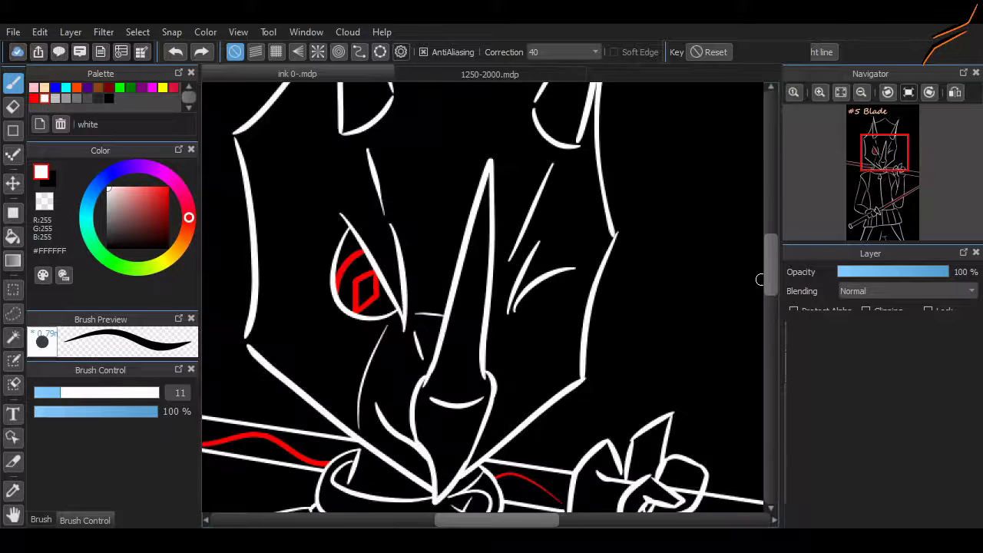
scroll(537, 261, down, 1)
scroll(278, 154, up, 4)
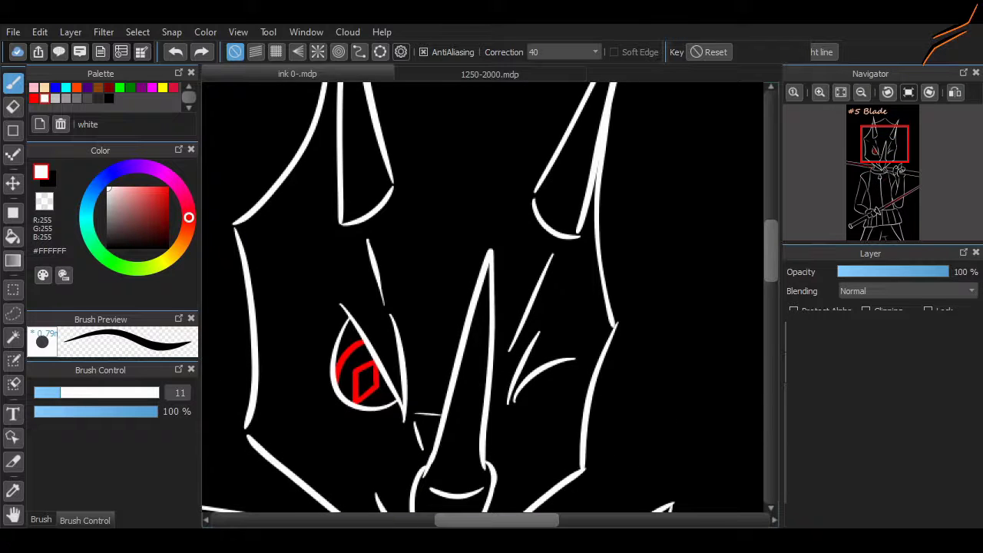
Try to draw two raised fingers of a small peace-sign hand in the empty area above the raised fist.
scroll(486, 296, down, 3)
scroll(486, 296, up, 1)
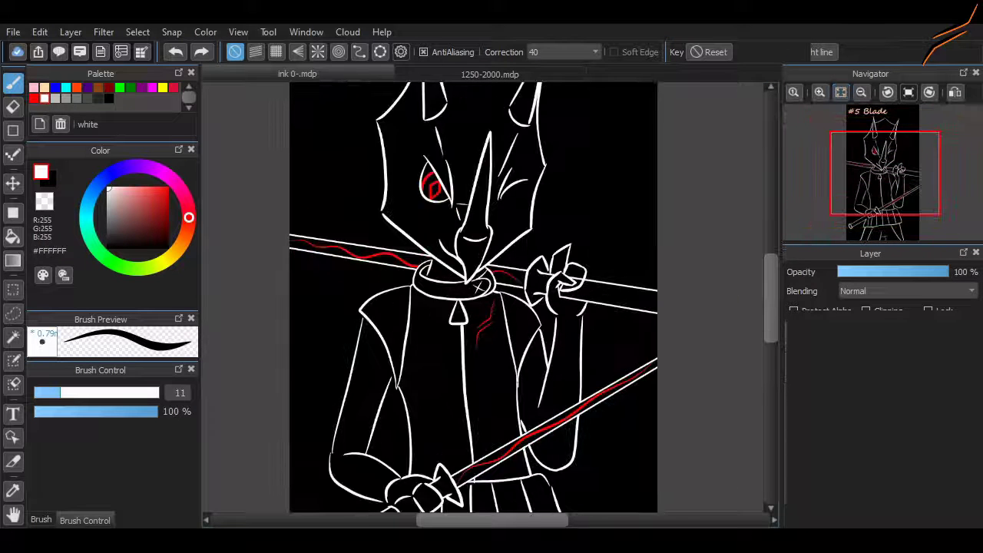
scroll(550, 307, up, 3)
mouse_move(520, 214)
mouse_down()
mouse_move(531, 272)
mouse_move(555, 262)
mouse_move(553, 292)
mouse_up()
key(ctrl+z)
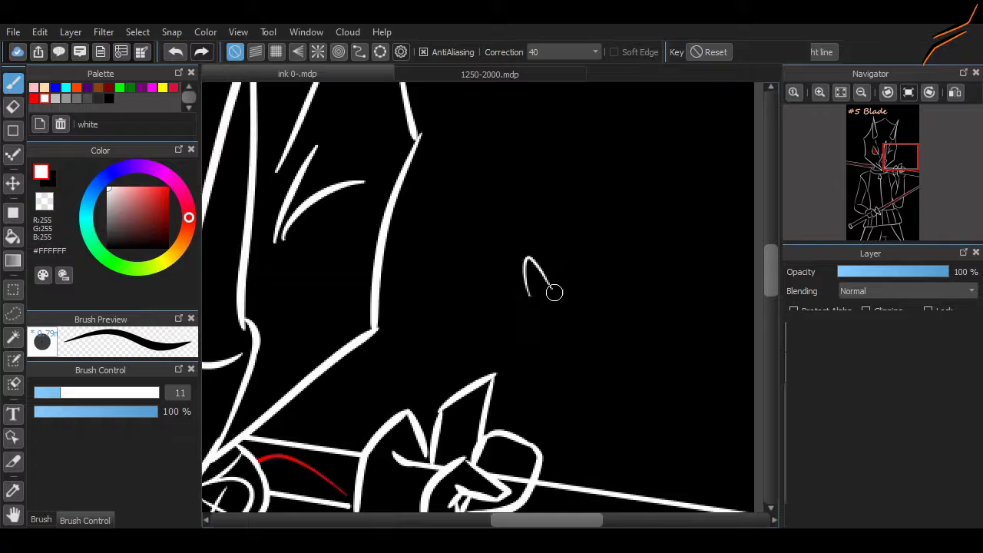
key(ctrl+z)
drag(530, 258, 535, 303)
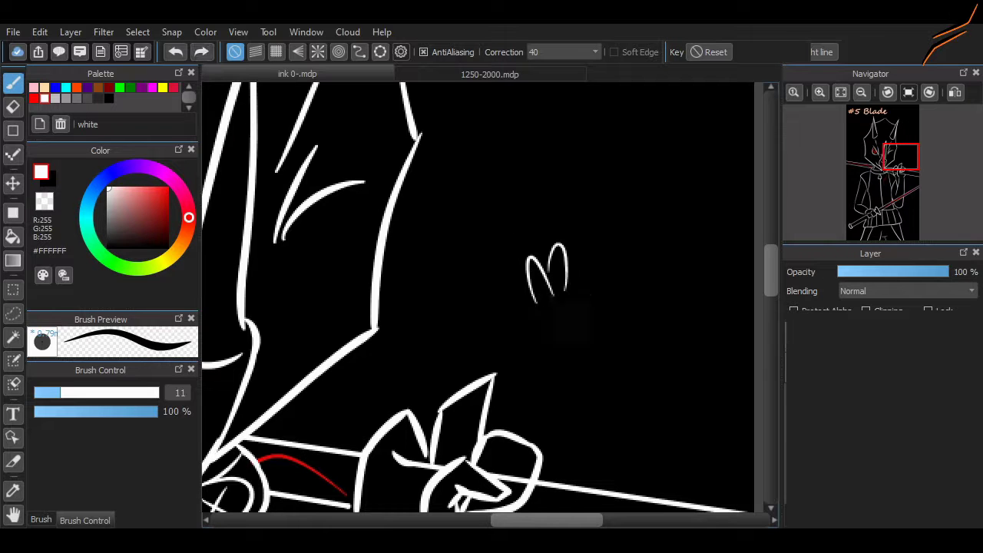
key(ctrl+z)
drag(531, 301, 578, 341)
key(ctrl+z)
key(ctrl+z)
key(ctrl+z)
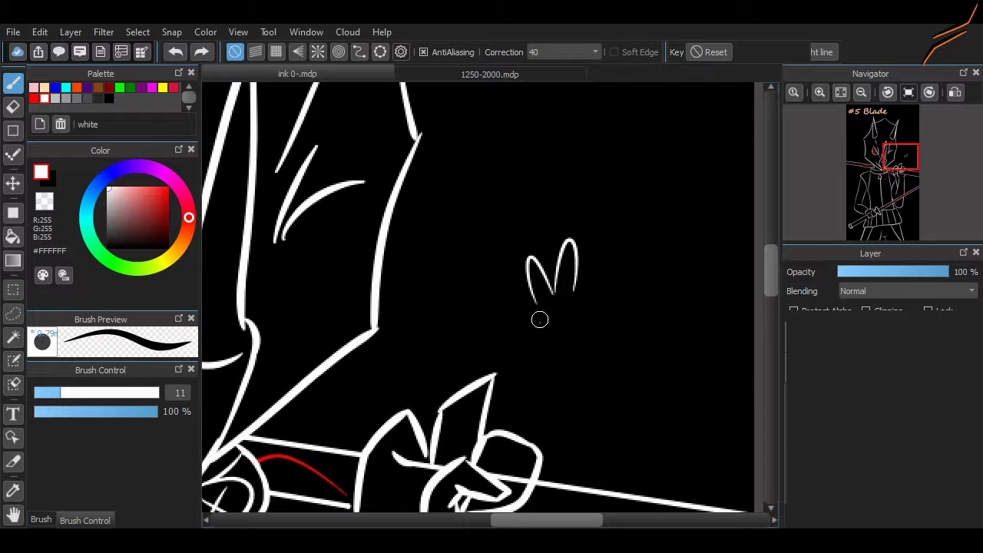
Try to draw a rounded palm with a thumb and folded fingers beneath the two raised fingers.
key(ctrl+z)
mouse_move(538, 310)
mouse_down()
mouse_move(585, 282)
mouse_move(607, 300)
mouse_up()
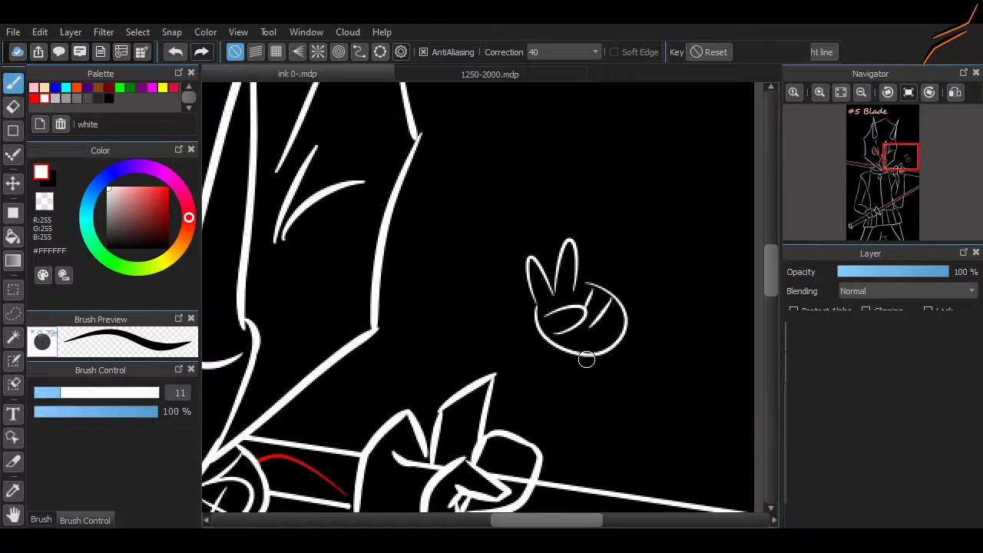
key(ctrl+z)
key(ctrl+z)
key(ctrl+z)
mouse_move(537, 303)
mouse_down()
mouse_move(581, 320)
mouse_move(623, 323)
mouse_up()
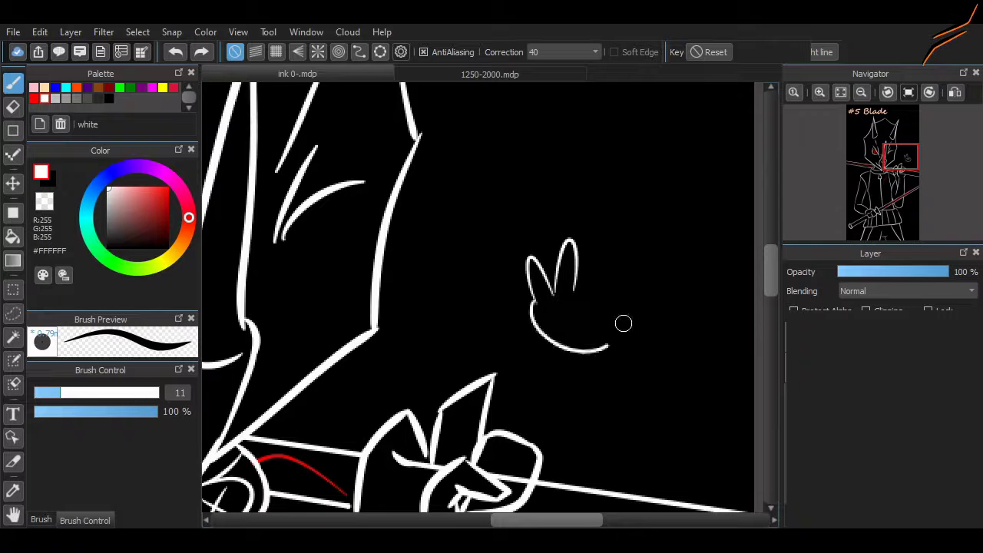
drag(538, 301, 534, 319)
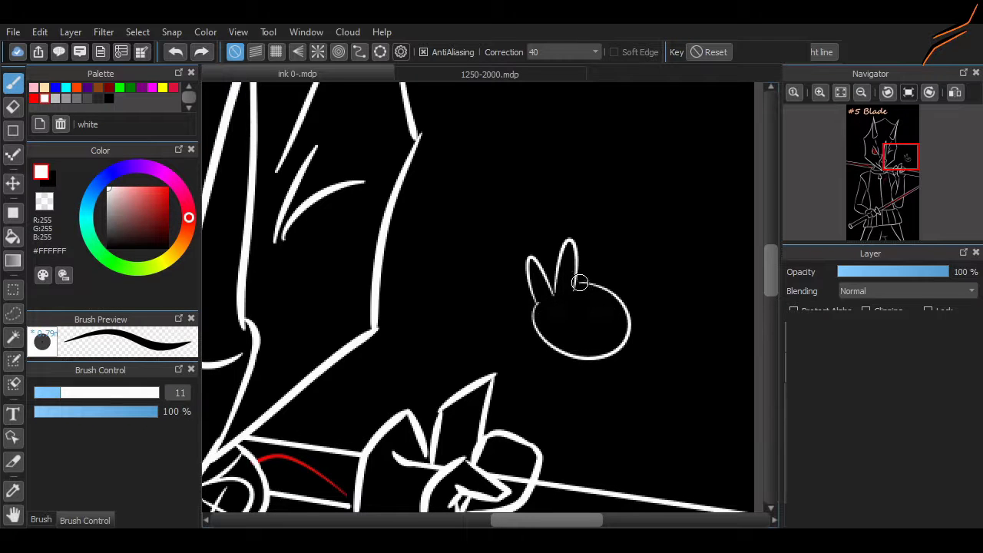
Undo the palm outline and both fingers of the small hand doodle.
key(ctrl+z)
drag(592, 346, 583, 286)
key(ctrl+z)
key(ctrl+z)
key(ctrl+z)
key(ctrl+z)
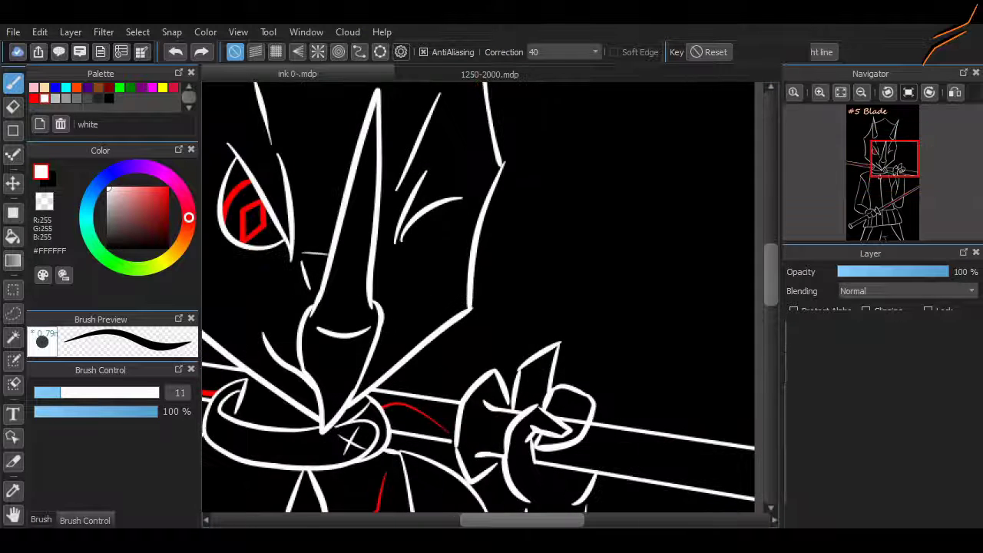
Draw a white peace symbol above the raised fist using concentric-circle and radial snapping, with a small pointed tail below it.
scroll(628, 273, up, 1)
click(339, 52)
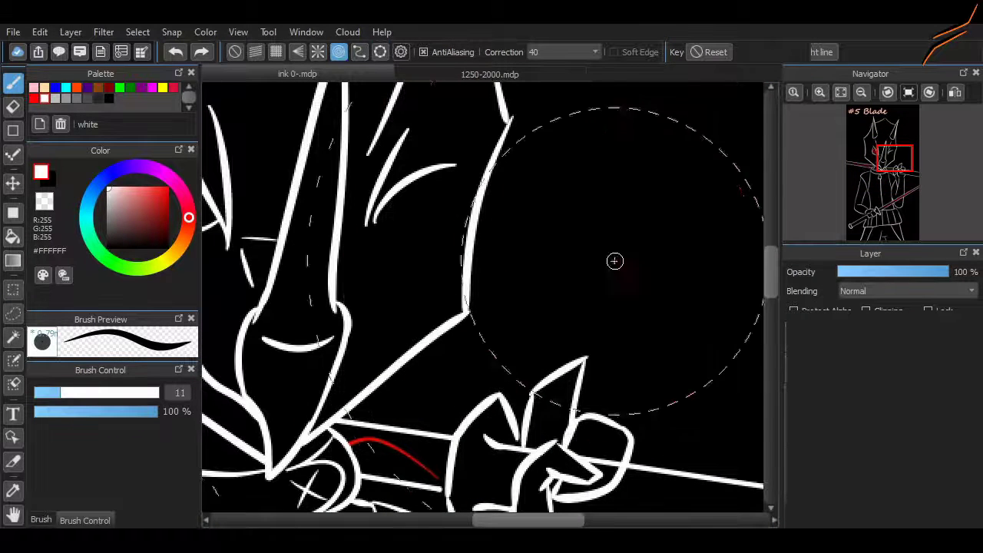
mouse_move(615, 258)
mouse_down()
mouse_move(520, 222)
mouse_move(600, 195)
mouse_move(587, 290)
mouse_up()
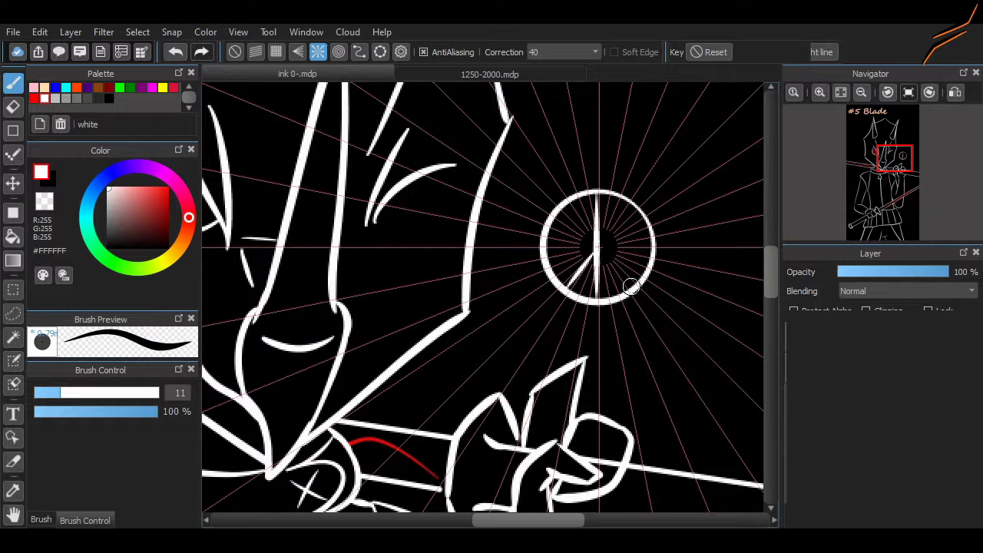
drag(566, 304, 760, 495)
scroll(489, 358, down, 3)
mouse_move(489, 358)
mouse_down()
mouse_move(489, 181)
mouse_move(489, 358)
mouse_up()
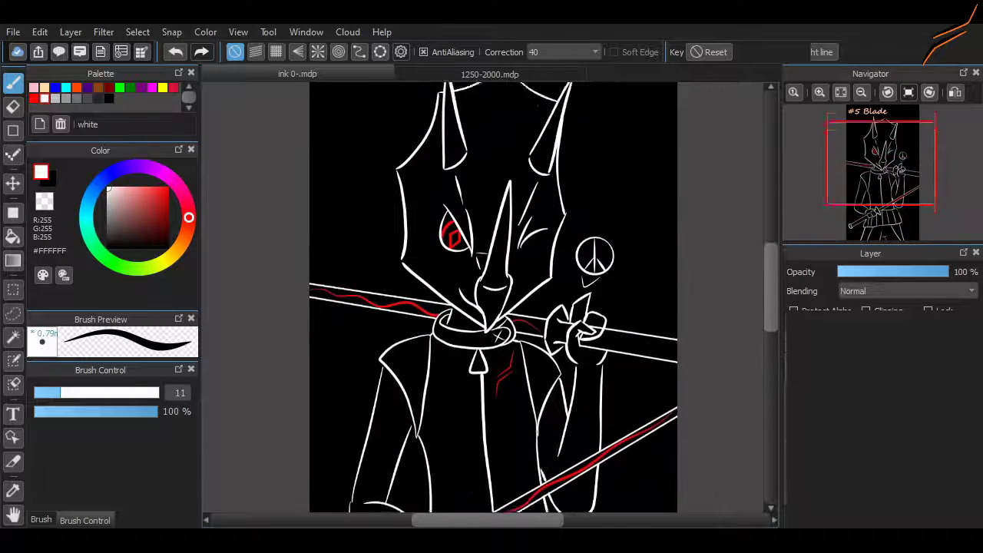
Add a white highlight stroke over the red arc in the eye with the Pen sharp 2 big brush at size 32.
scroll(489, 357, up, 3)
scroll(357, 169, up, 1)
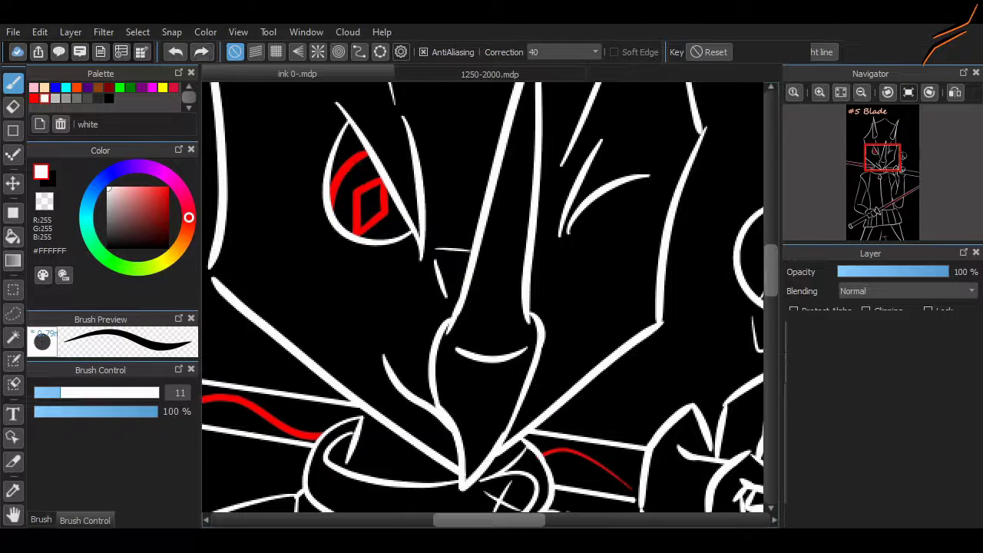
key(b)
drag(359, 176, 332, 201)
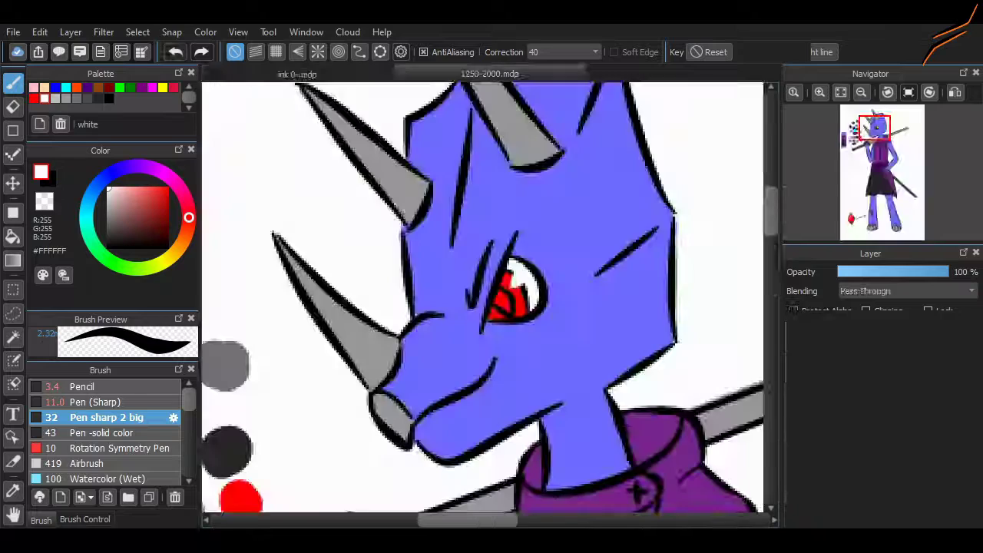
key(ctrl+z)
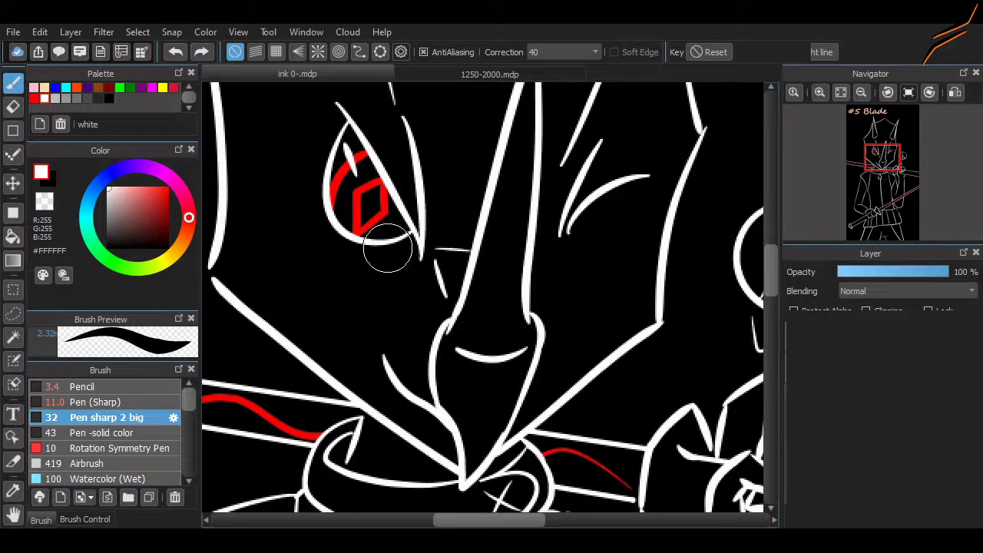
Examine the collar, full figure, raised fist and sword for line work that still needs finishing.
scroll(388, 248, down, 3)
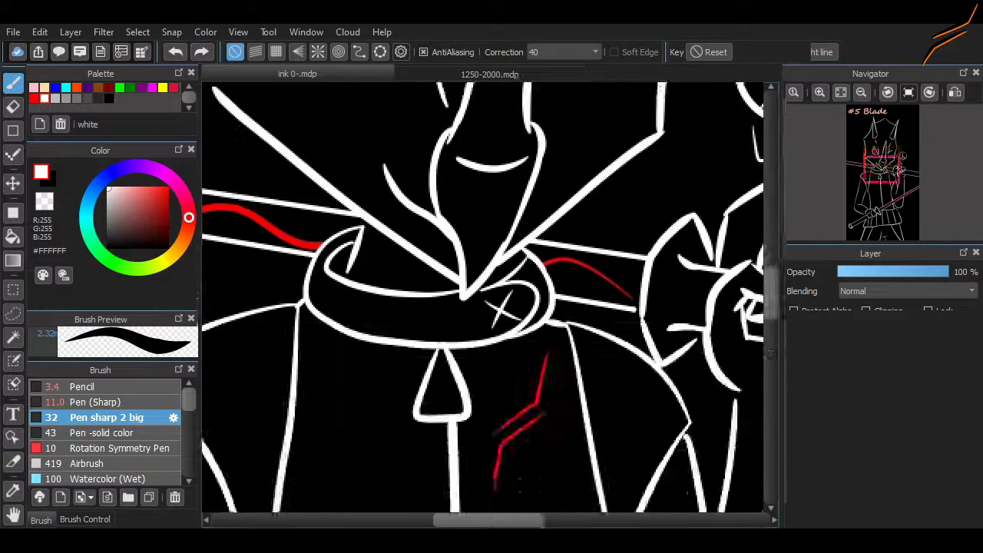
scroll(726, 270, down, 1)
scroll(725, 270, up, 1)
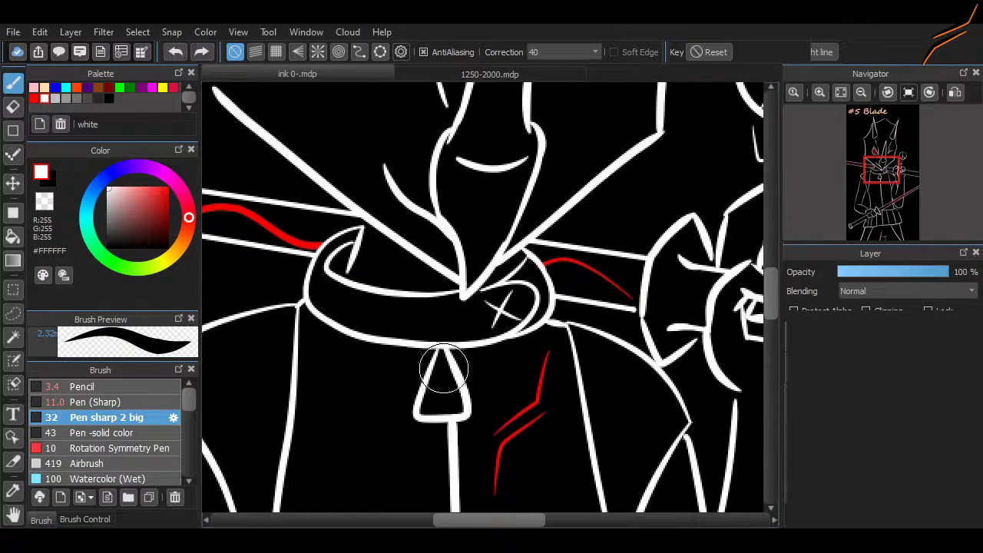
scroll(581, 274, down, 5)
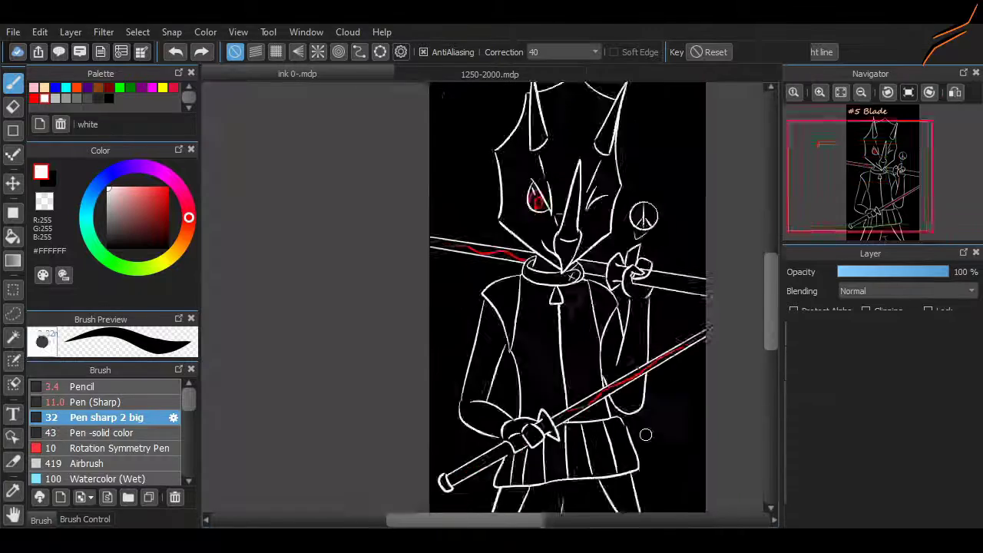
scroll(540, 245, up, 8)
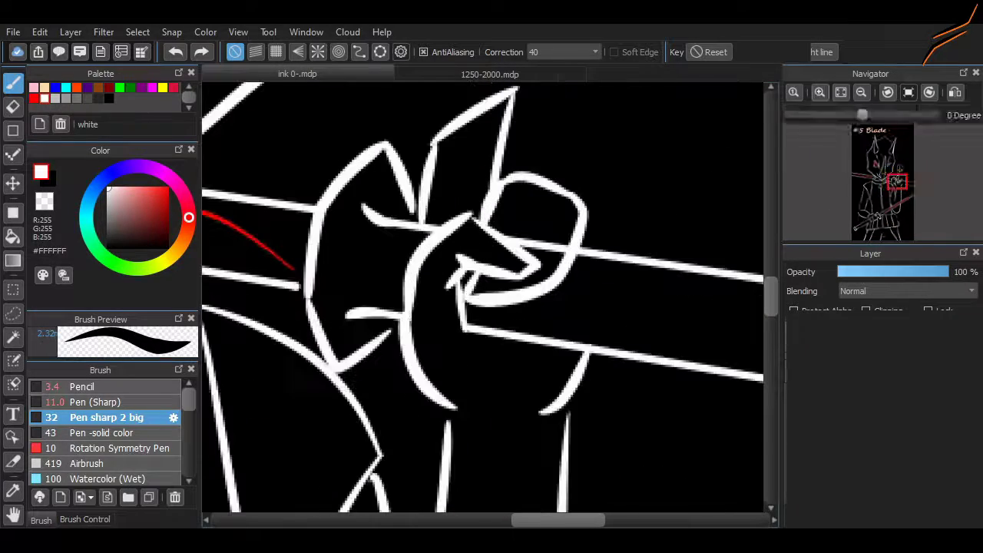
key(e)
key(b)
scroll(494, 268, down, 4)
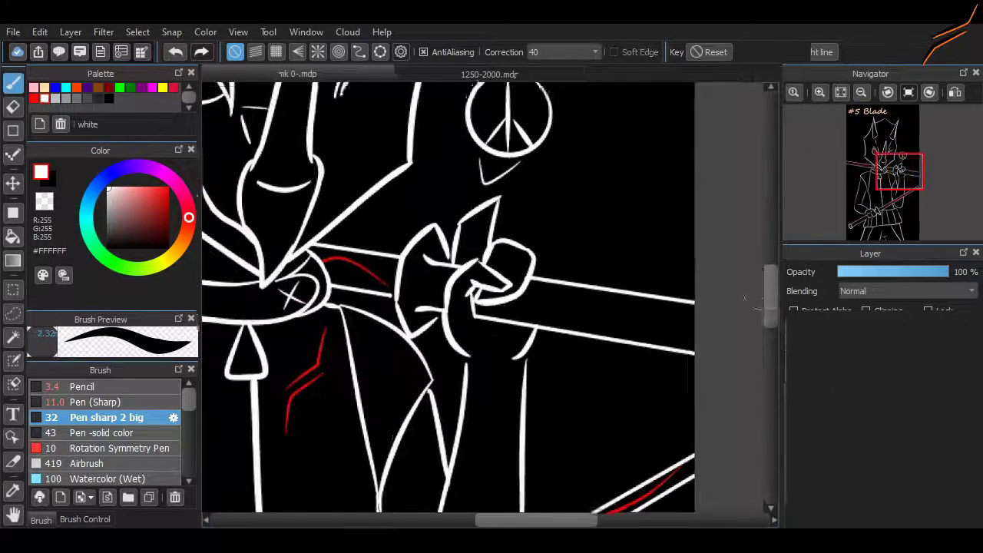
scroll(454, 314, down, 1)
scroll(454, 314, up, 2)
Try to draw a white angular mark and short accent strokes in the empty space beside the peace symbol.
drag(464, 240, 489, 304)
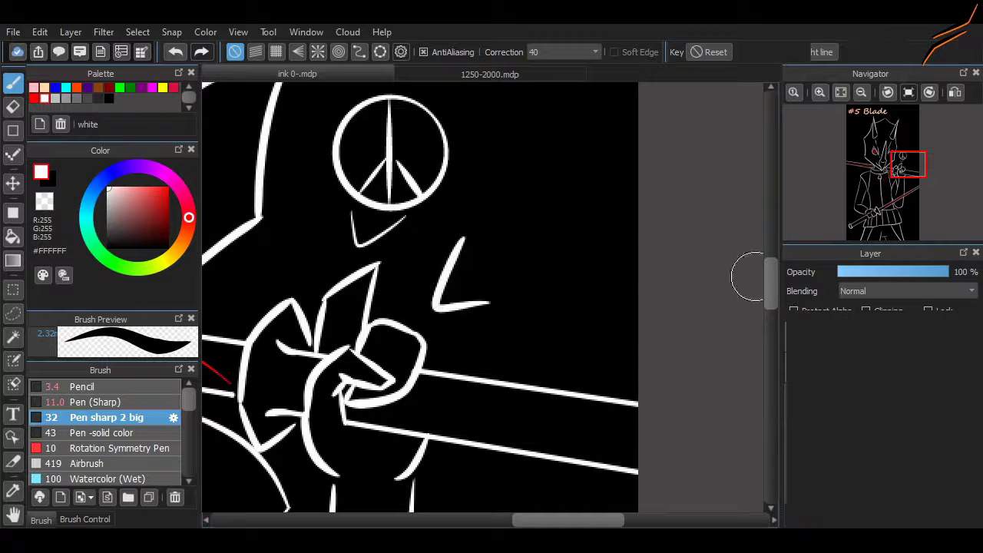
drag(534, 229, 591, 222)
mouse_move(546, 221)
mouse_down()
mouse_move(568, 167)
mouse_move(591, 222)
mouse_up()
Undo the angular mark and accent strokes beside the peace symbol.
key(ctrl+z)
key(ctrl+z)
key(ctrl+z)
key(ctrl+z)
Add a short white horizontal line across the wrist beneath the raised fist, and check the surrounding sleeve and sword lines.
scroll(555, 291, down, 3)
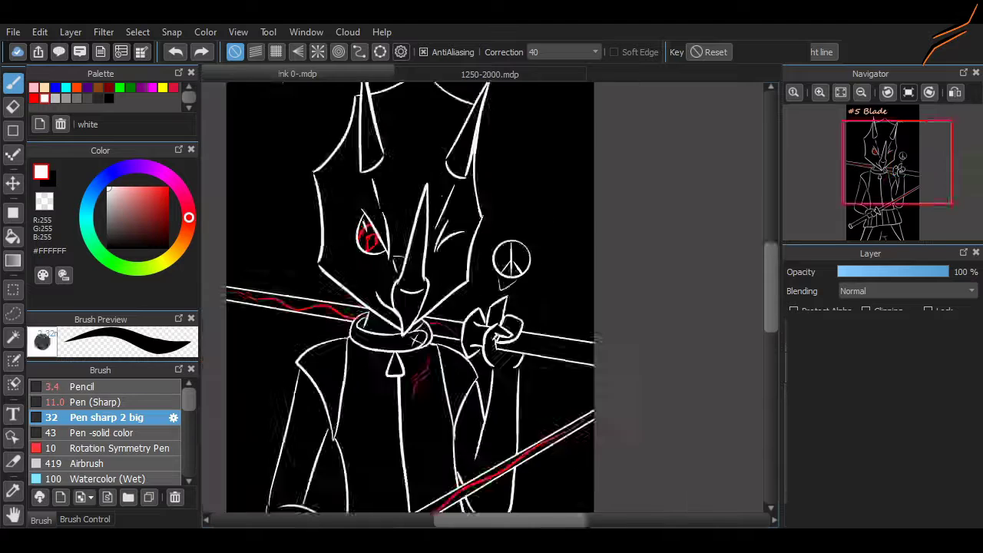
scroll(351, 208, up, 3)
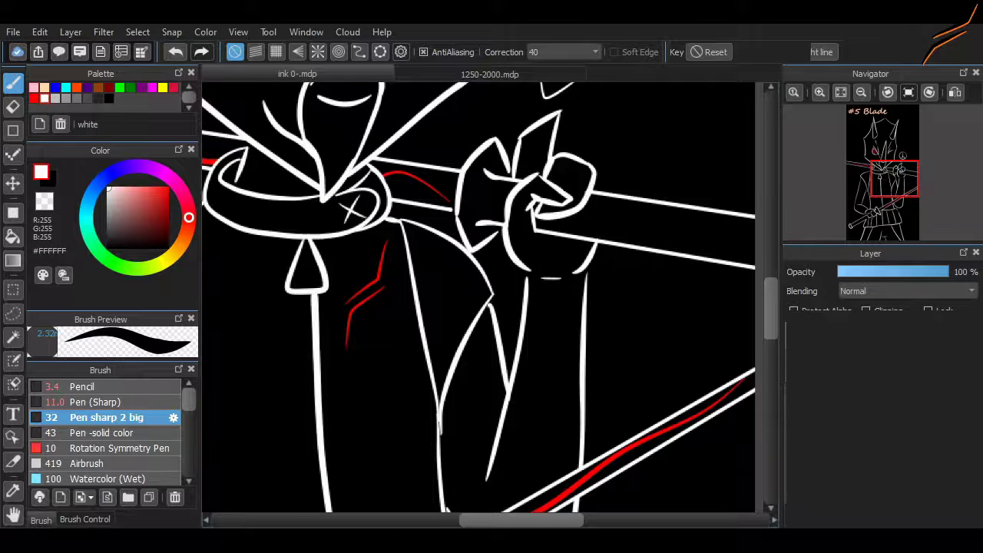
scroll(451, 336, down, 3)
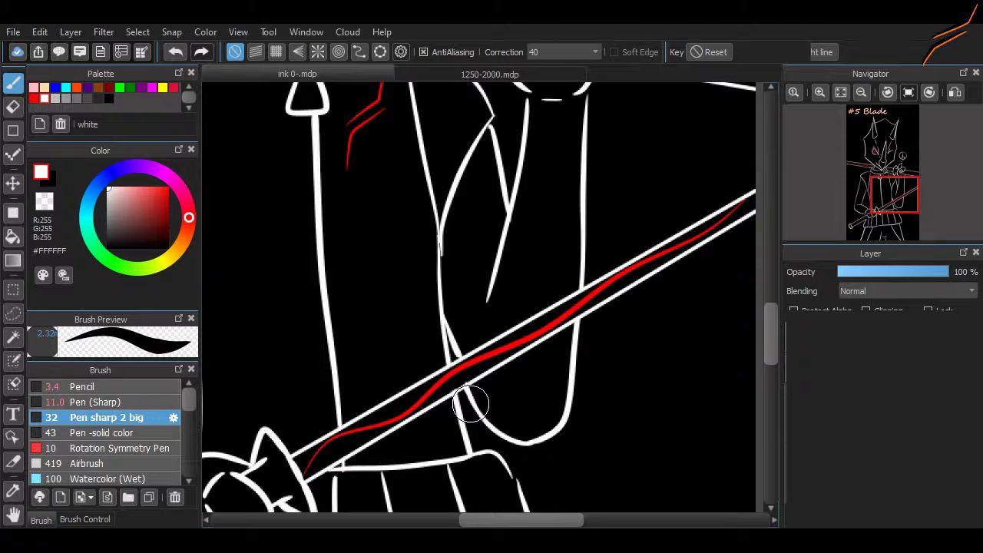
scroll(471, 404, up, 5)
scroll(487, 300, up, 2)
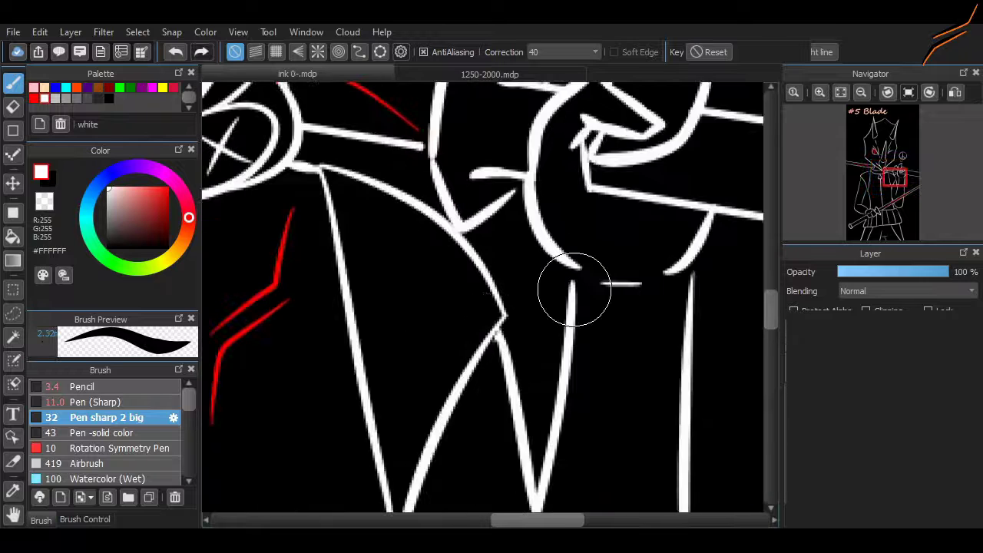
scroll(574, 290, down, 4)
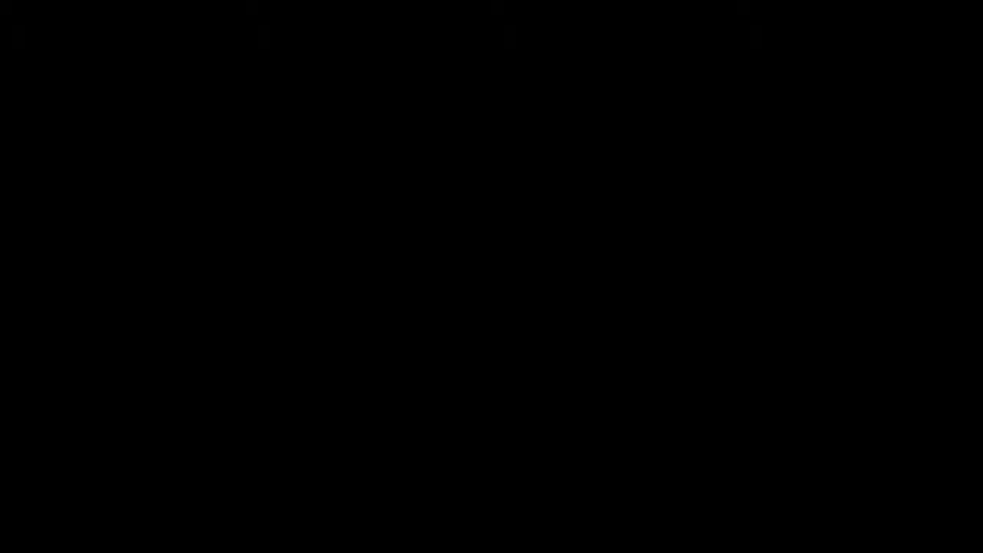